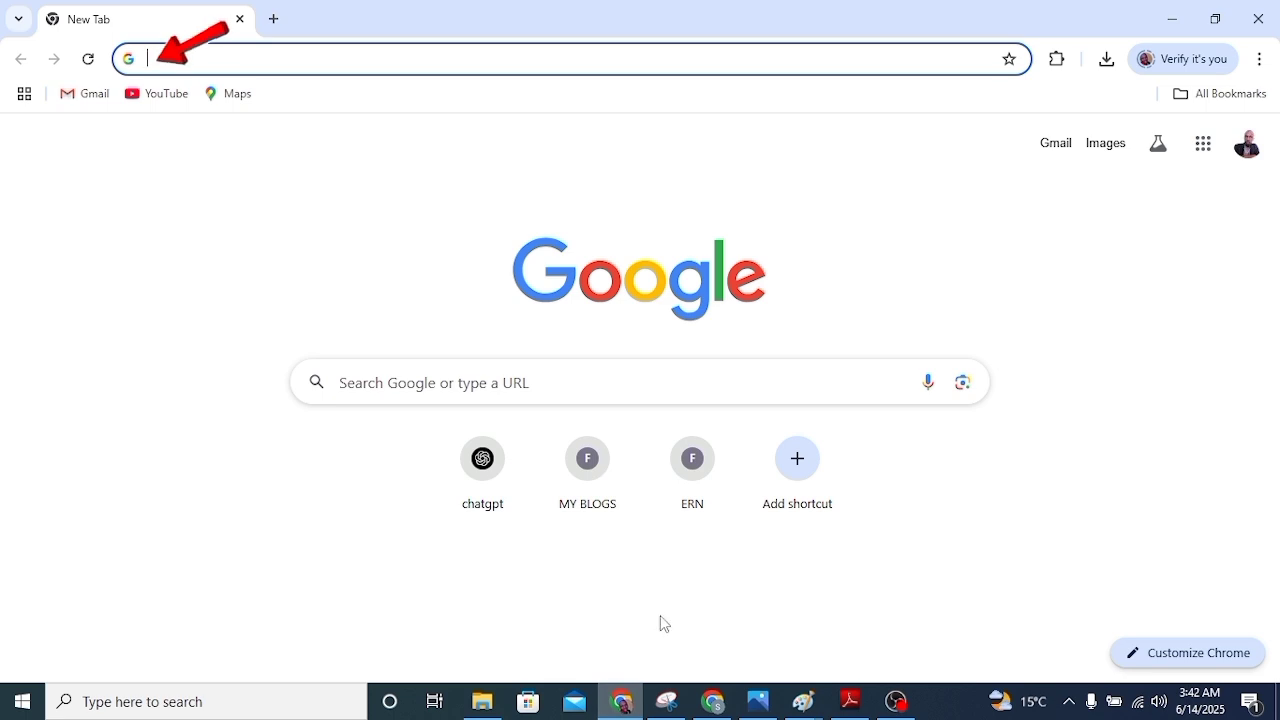
Search Google for 'ITAX portal' from the Chrome address bar
{"action": "left_click", "coordinate": [334, 63]}
{"action": "type", "text": "ITA"}
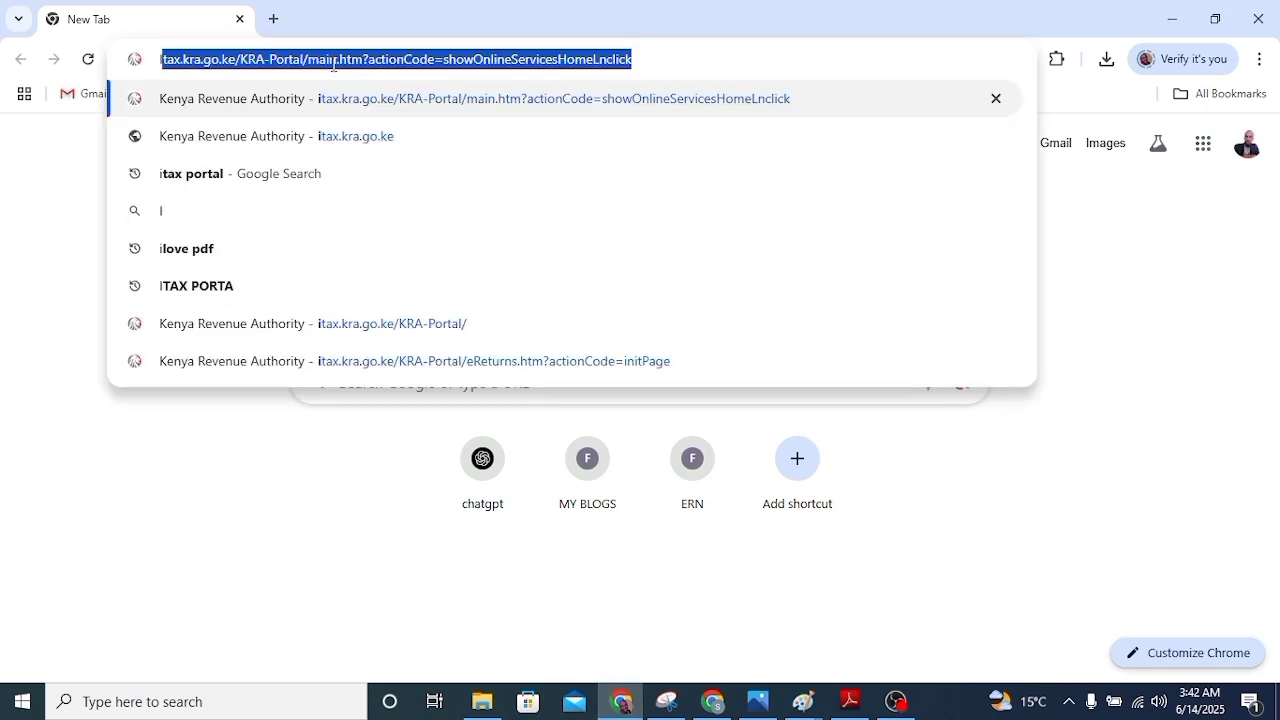
{"action": "type", "text": "X "}
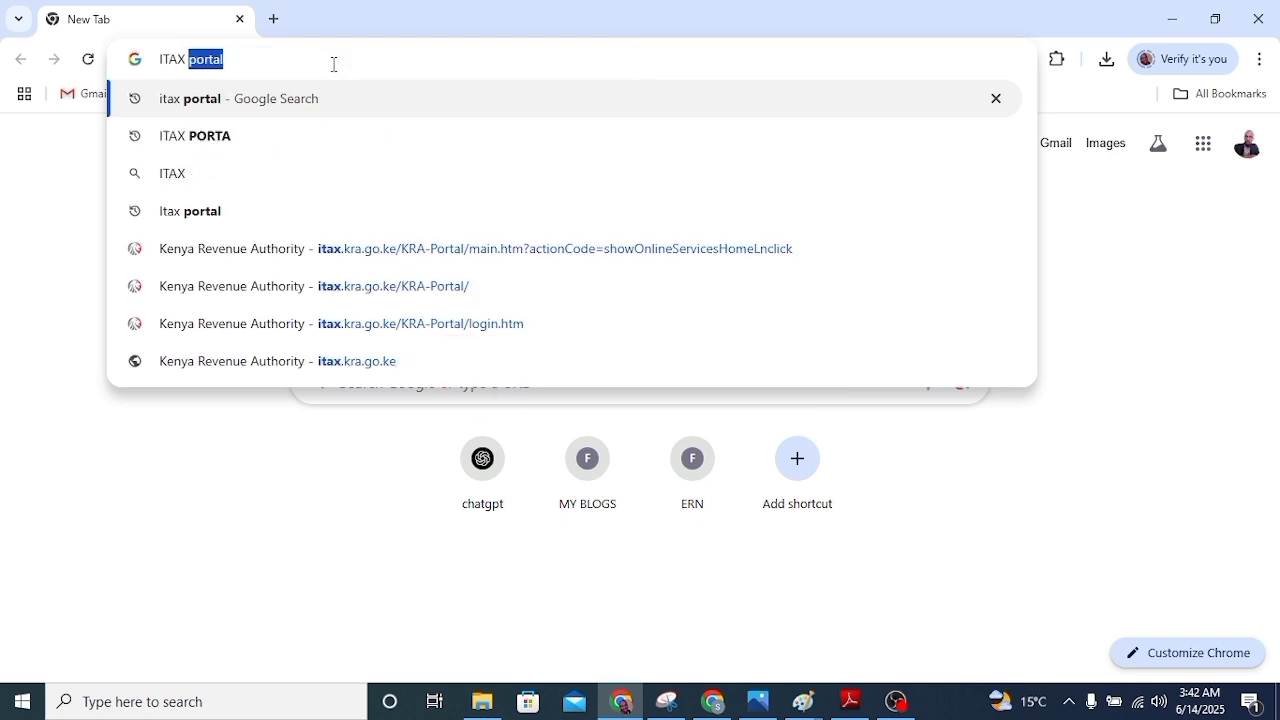
{"action": "type", "text": "portal"}
{"action": "key", "text": "Return"}
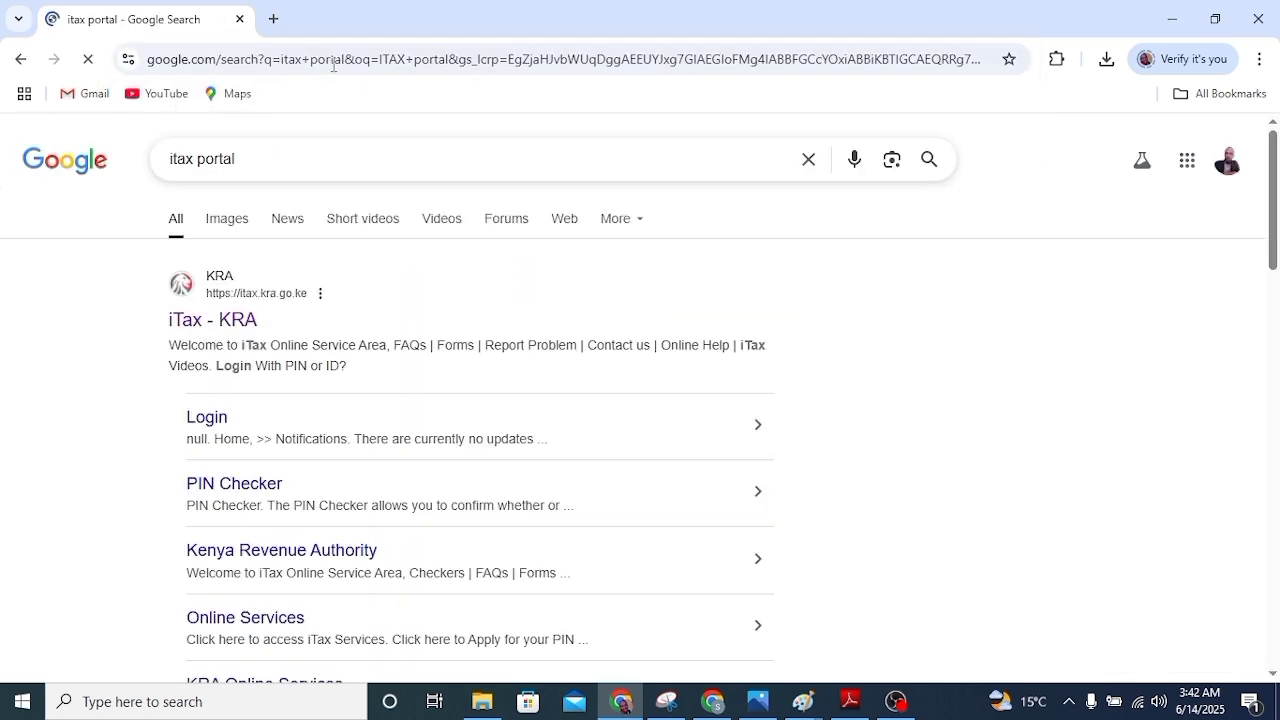
Open the iTax - KRA site and replace the prefilled PIN with the taxpayer's PIN
{"action": "left_click", "coordinate": [232, 325]}
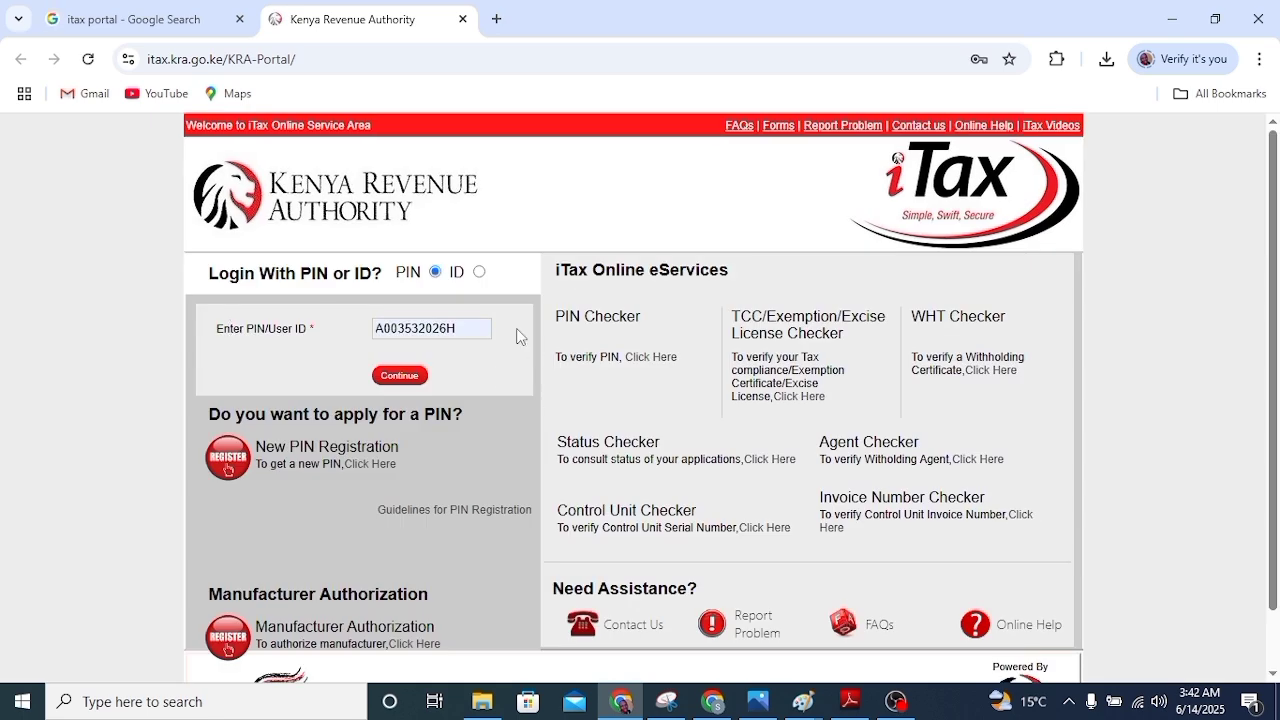
{"action": "left_click_drag", "start_coordinate": [478, 331], "coordinate": [368, 330]}
{"action": "key", "text": "BackSpace"}
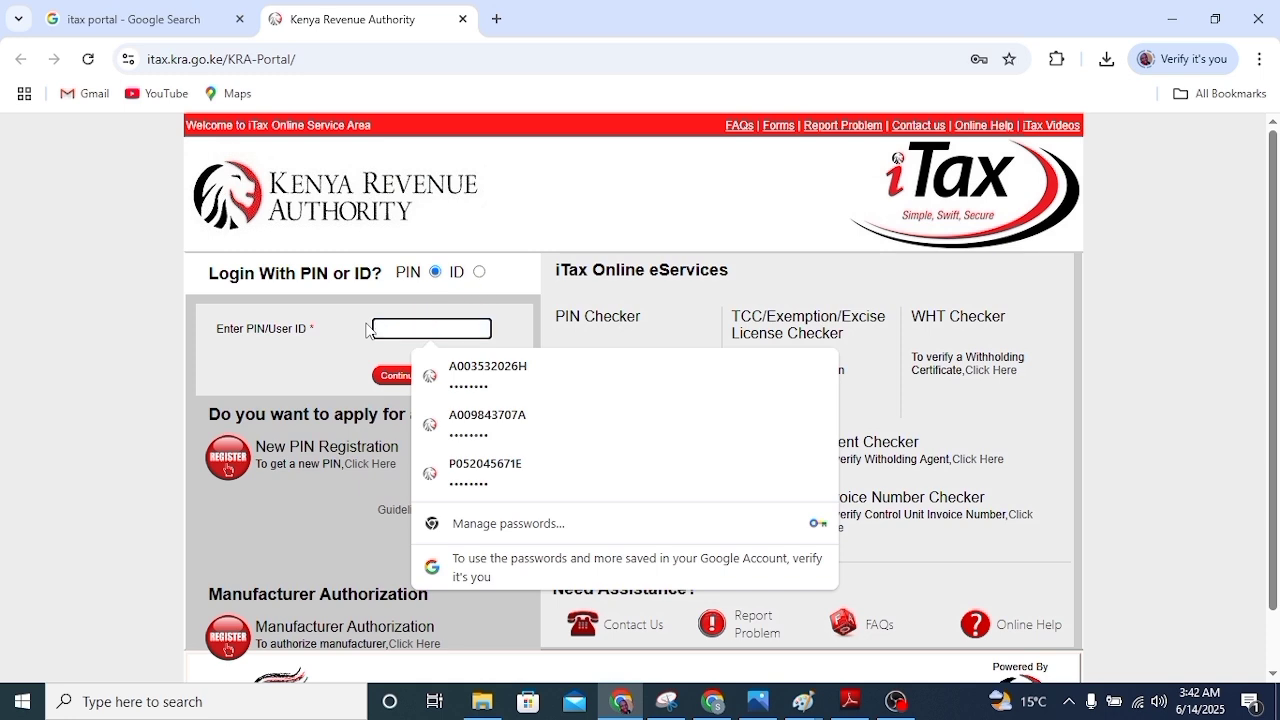
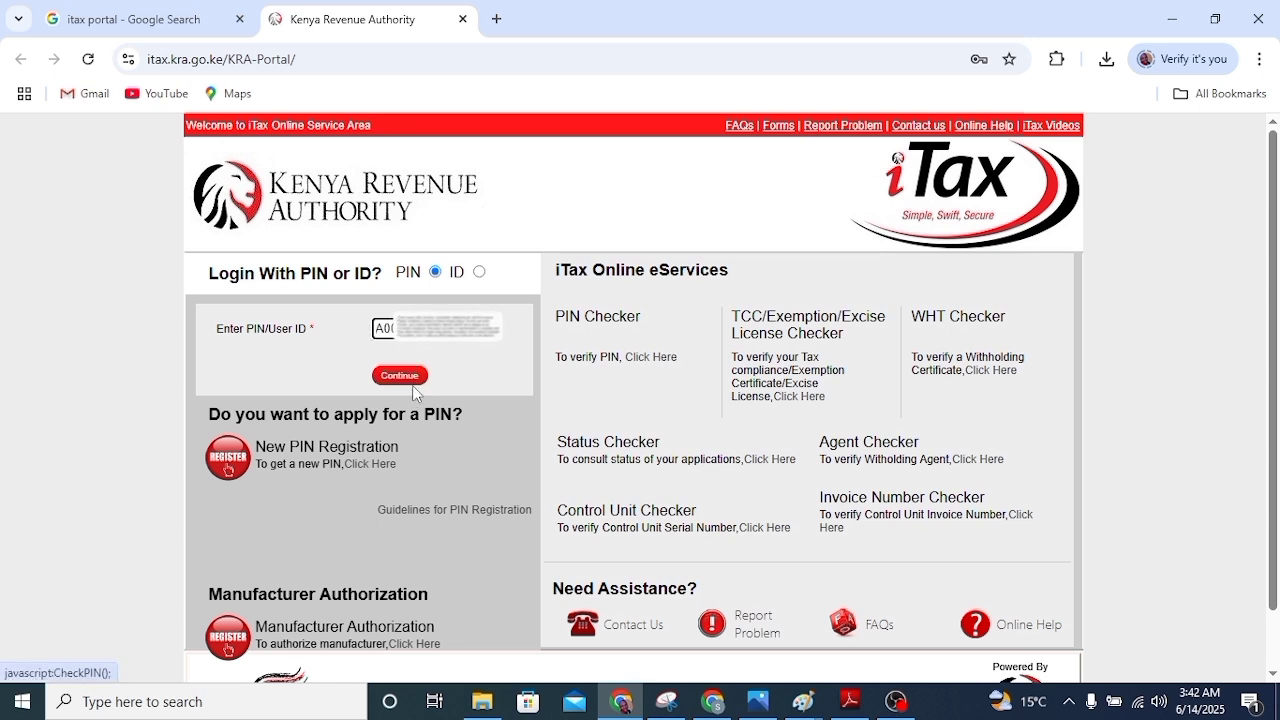
{"action": "left_click", "coordinate": [410, 386]}
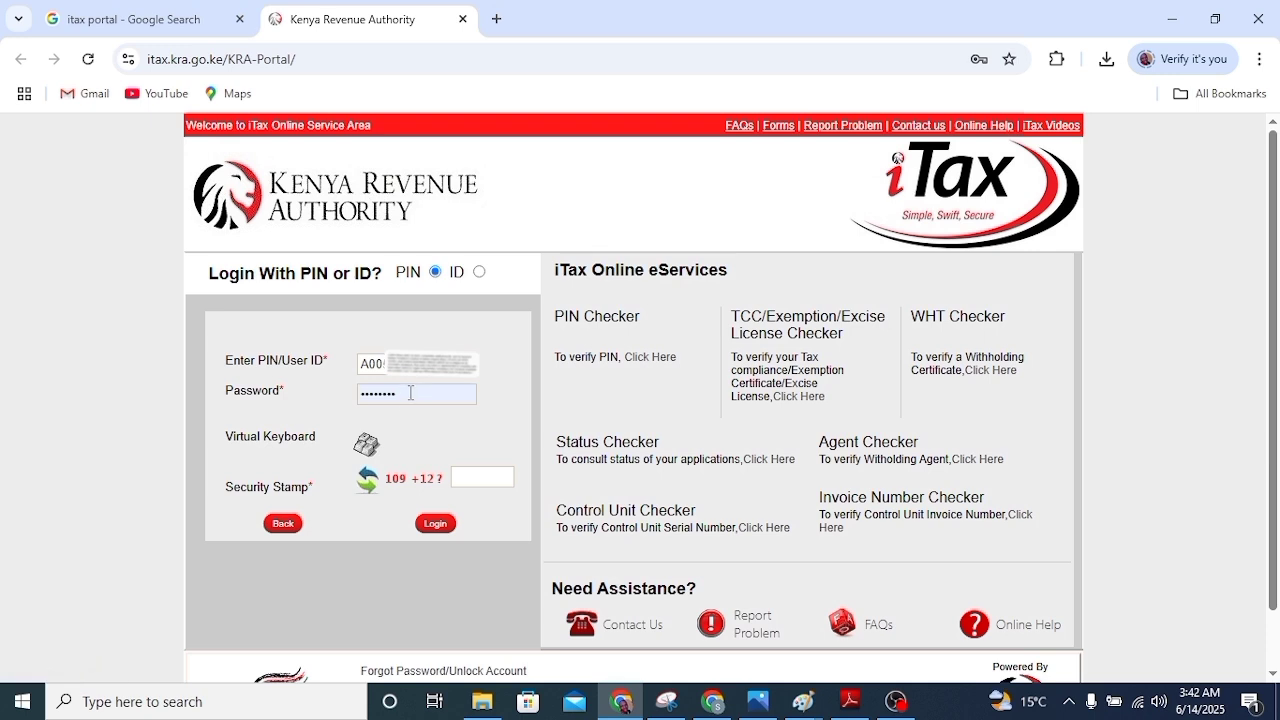
Enter the account password and the security stamp sum, then log in
{"action": "left_click", "coordinate": [405, 393]}
{"action": "key", "text": "BackSpace"}
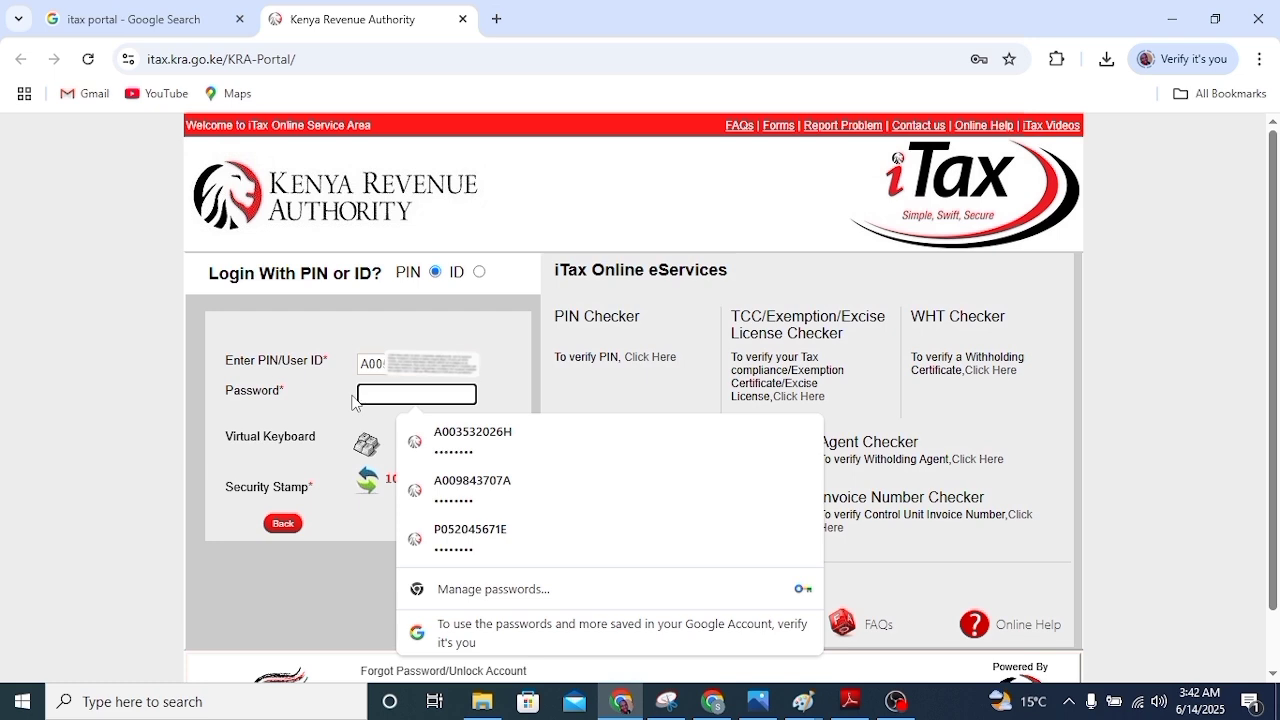
{"action": "type", "text": "••••••••"}
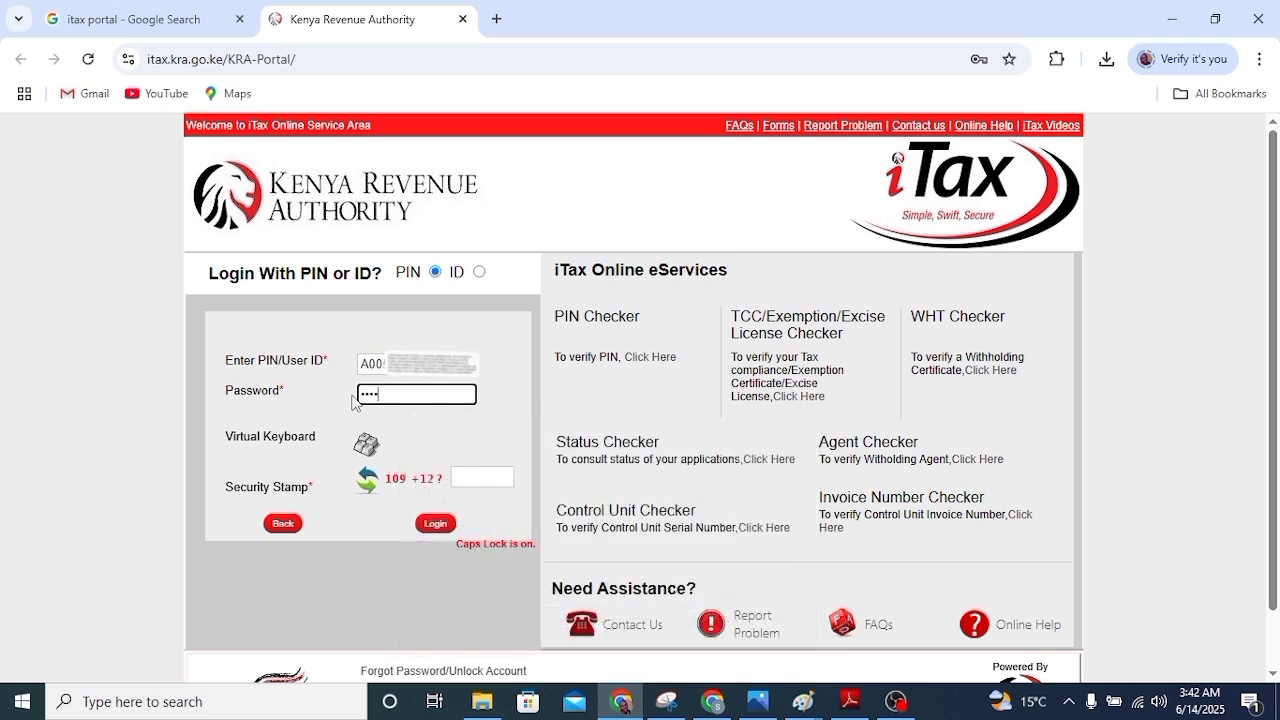
{"action": "type", "text": "••"}
{"action": "left_click", "coordinate": [469, 478]}
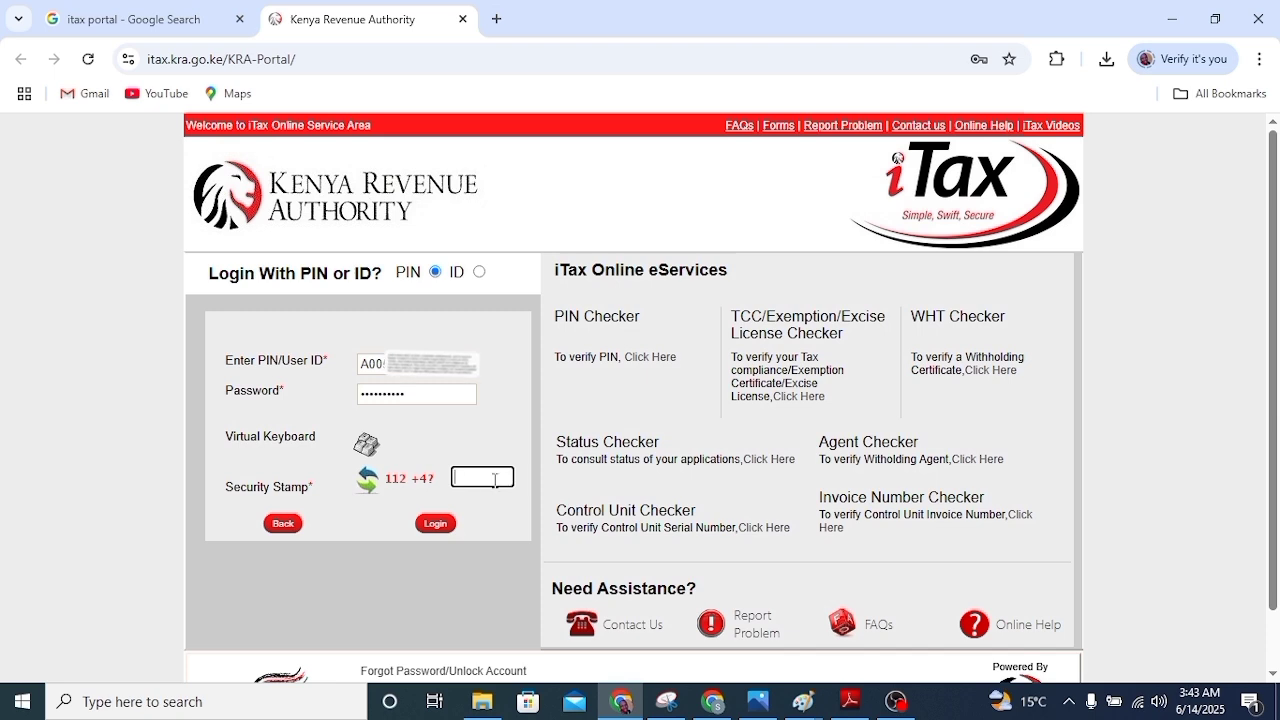
{"action": "type", "text": "116"}
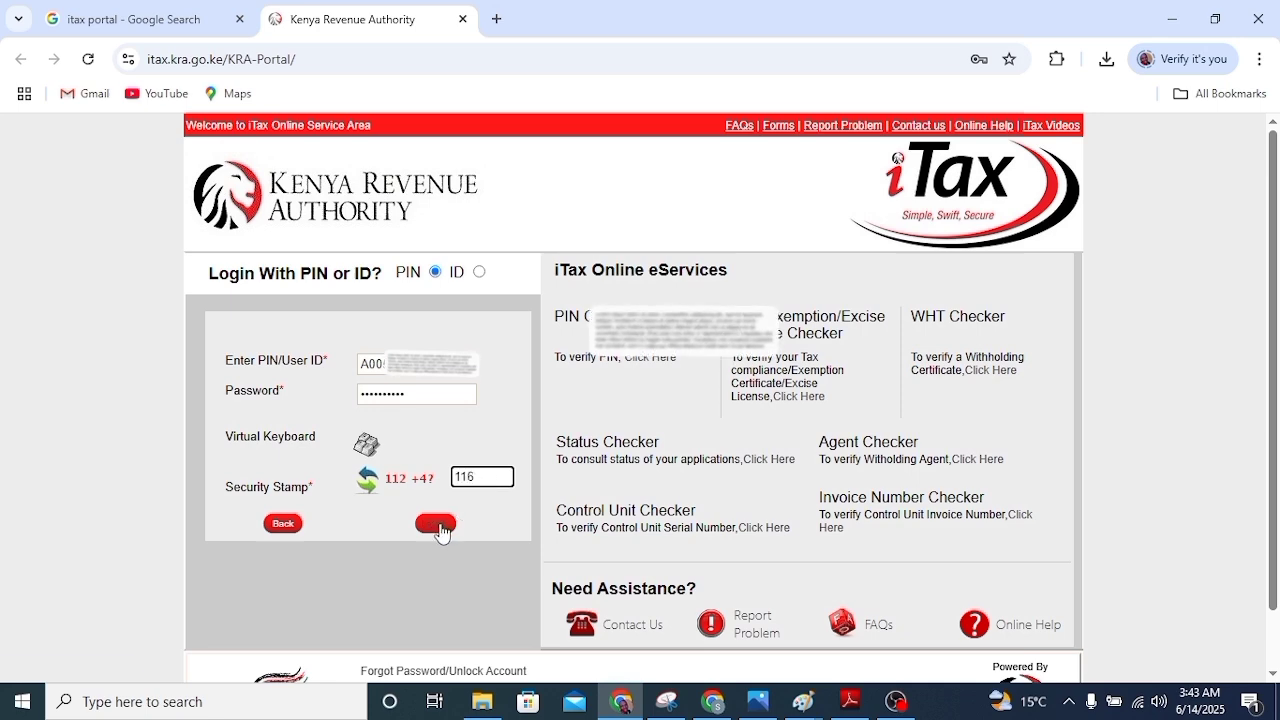
{"action": "left_click", "coordinate": [437, 525]}
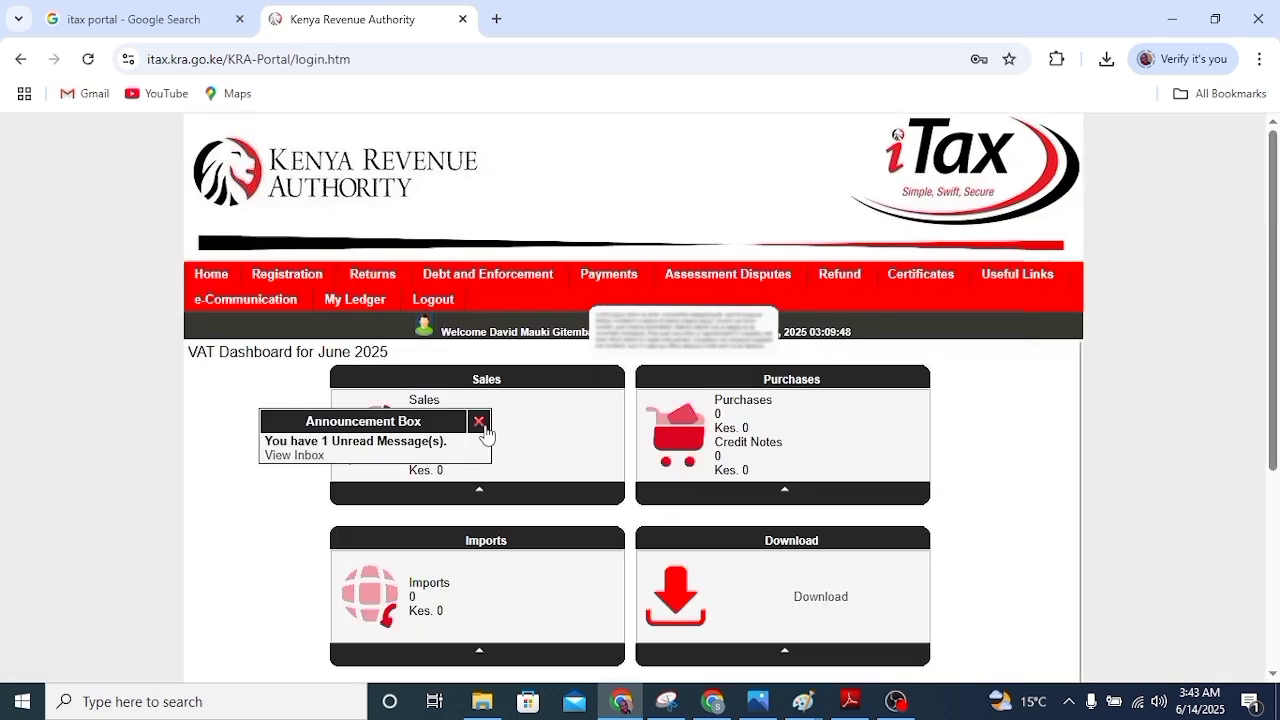
Dismiss the announcement and start a File Return for Income Tax - Resident Individual
{"action": "left_click", "coordinate": [480, 423]}
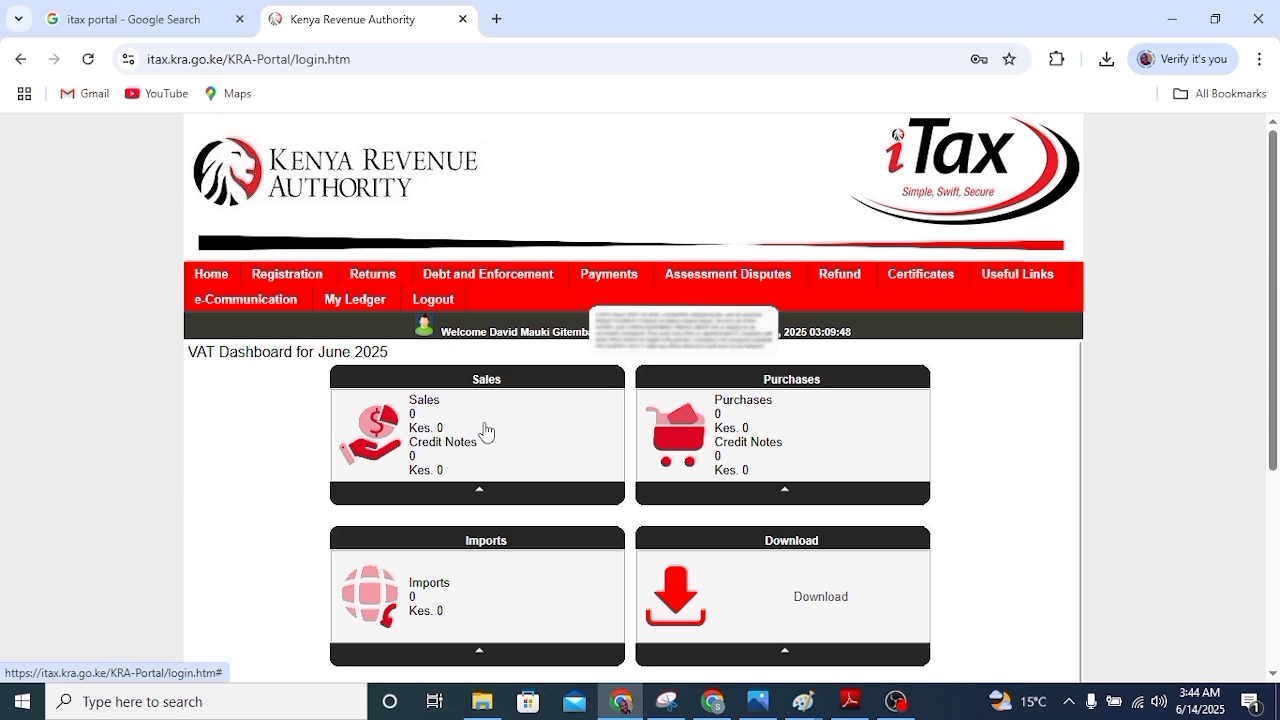
{"action": "mouse_move", "coordinate": [375, 283]}
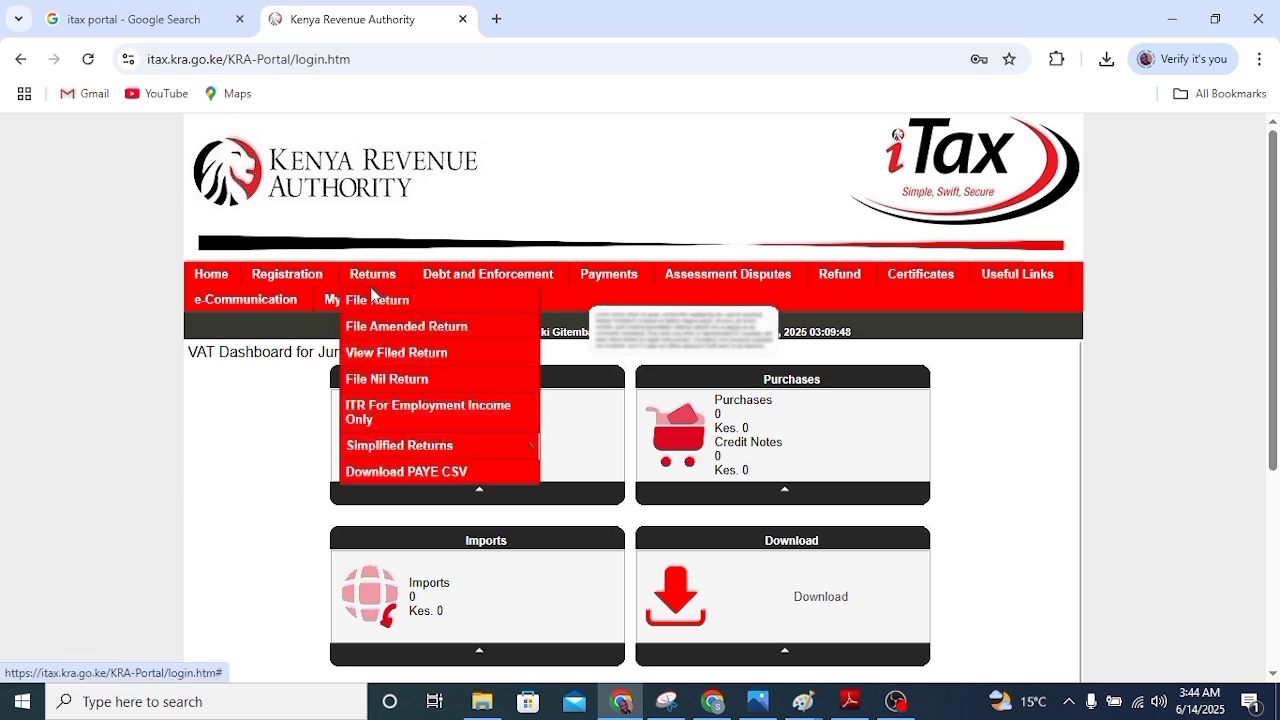
{"action": "left_click", "coordinate": [376, 300]}
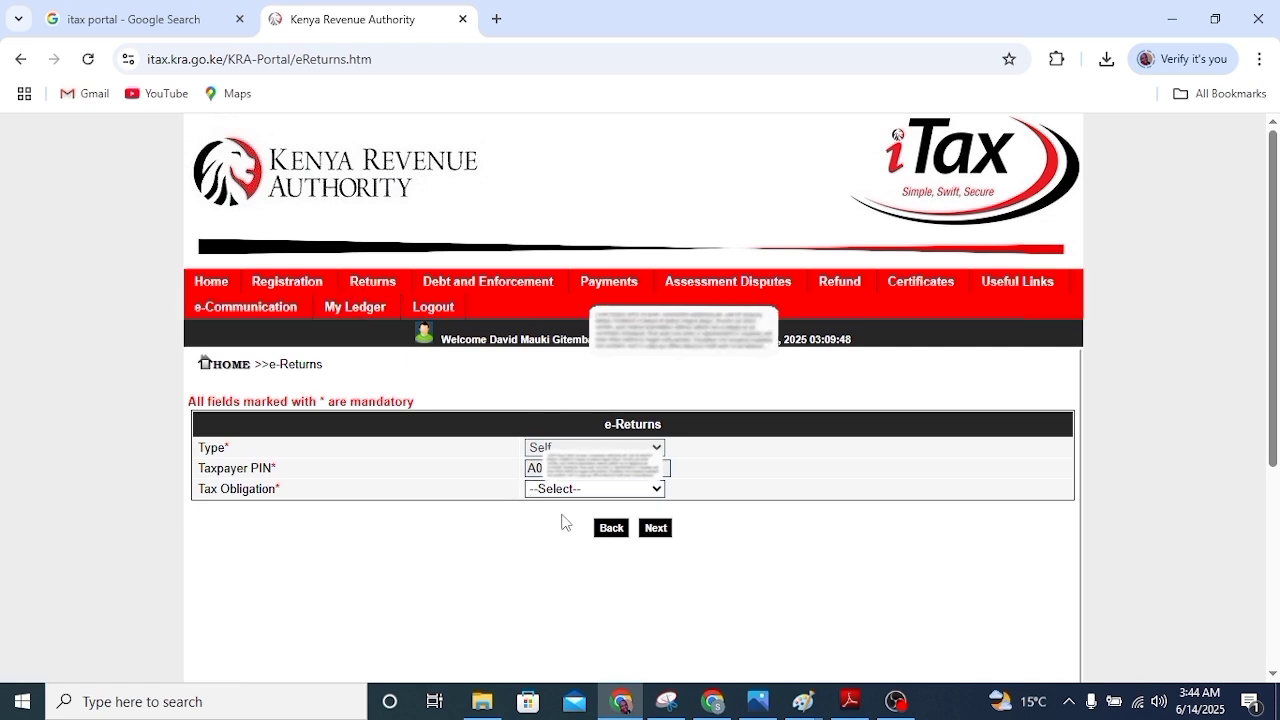
{"action": "left_click", "coordinate": [647, 492]}
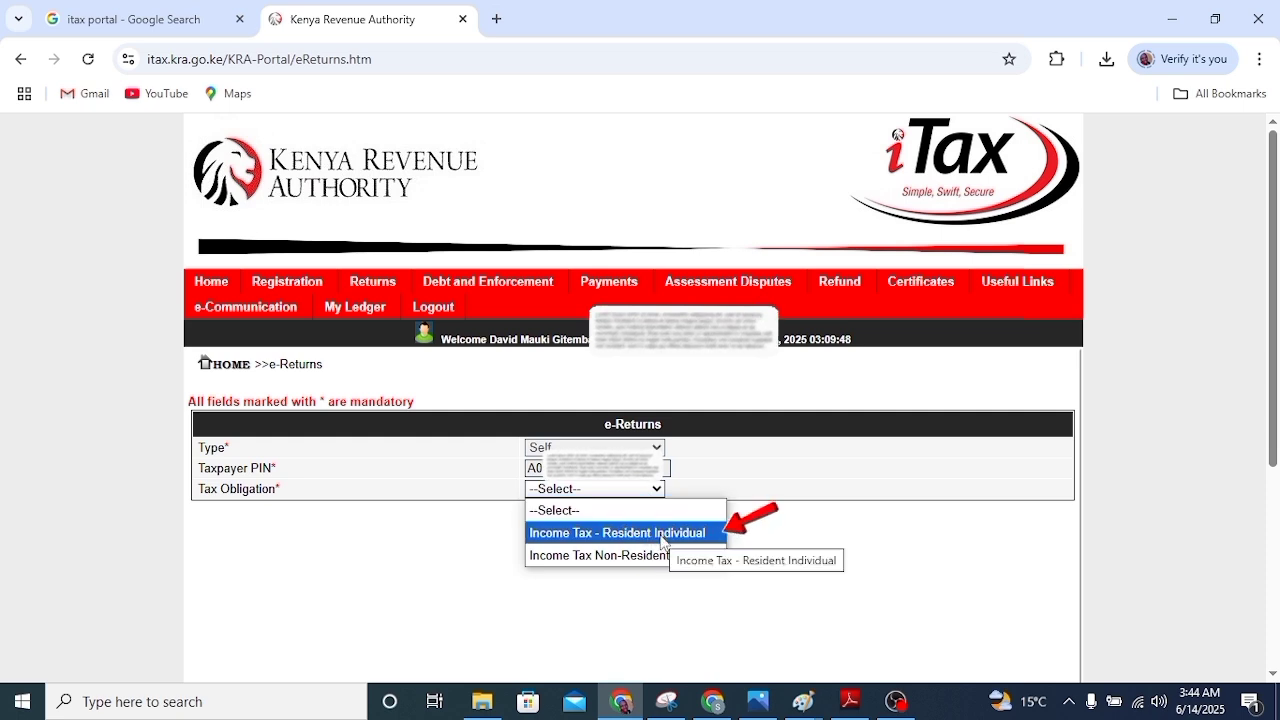
{"action": "left_click", "coordinate": [661, 537]}
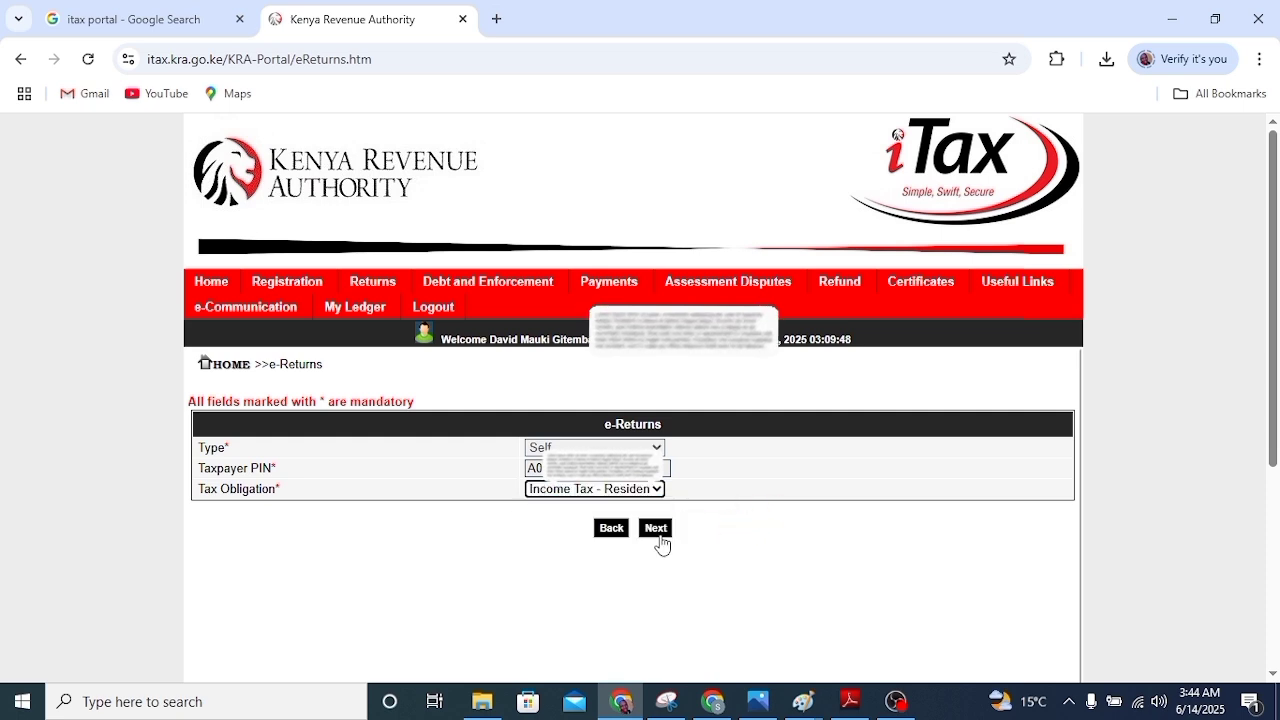
{"action": "left_click", "coordinate": [656, 530]}
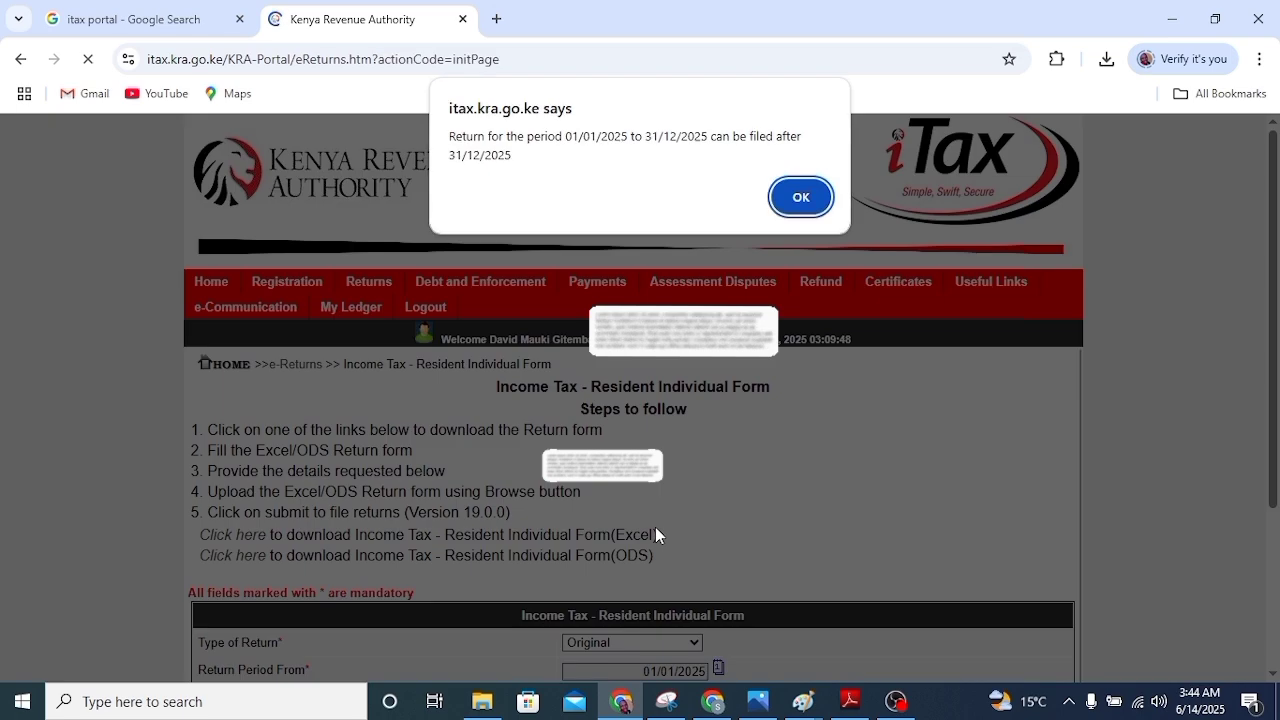
Download the Excel return form zip and show it in the Downloads folder
{"action": "left_click", "coordinate": [801, 197]}
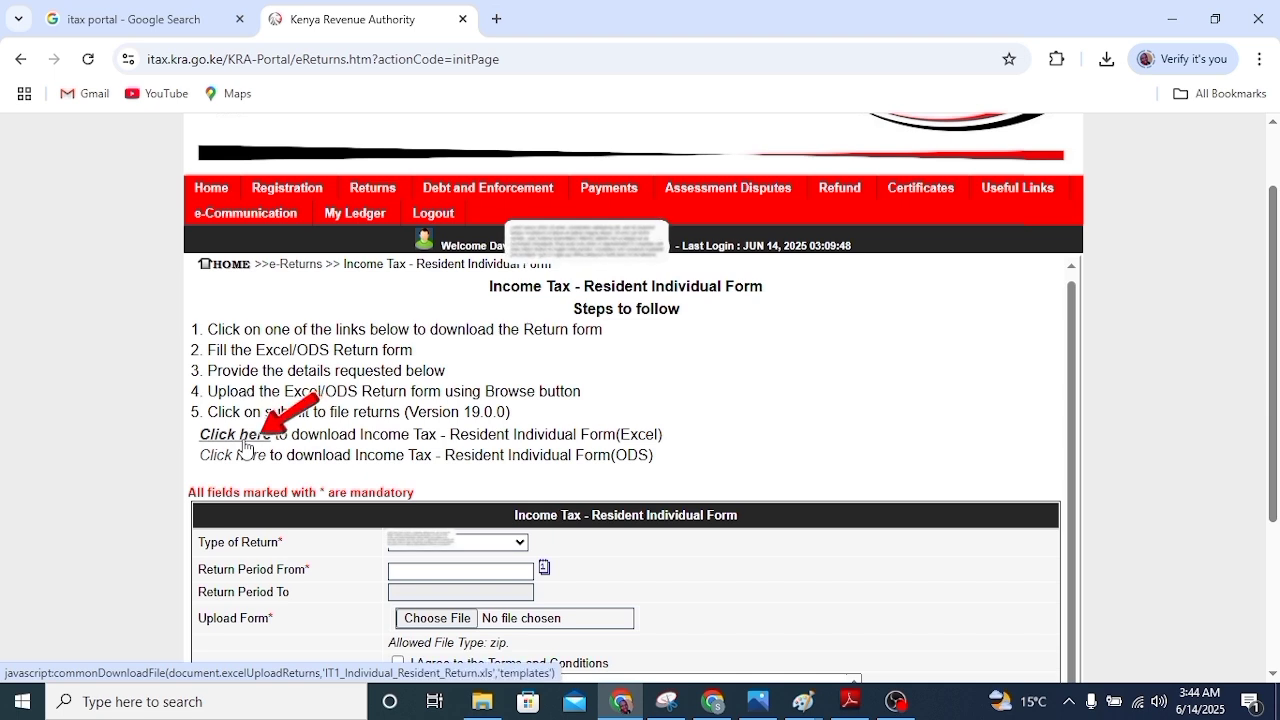
{"action": "left_click", "coordinate": [247, 444]}
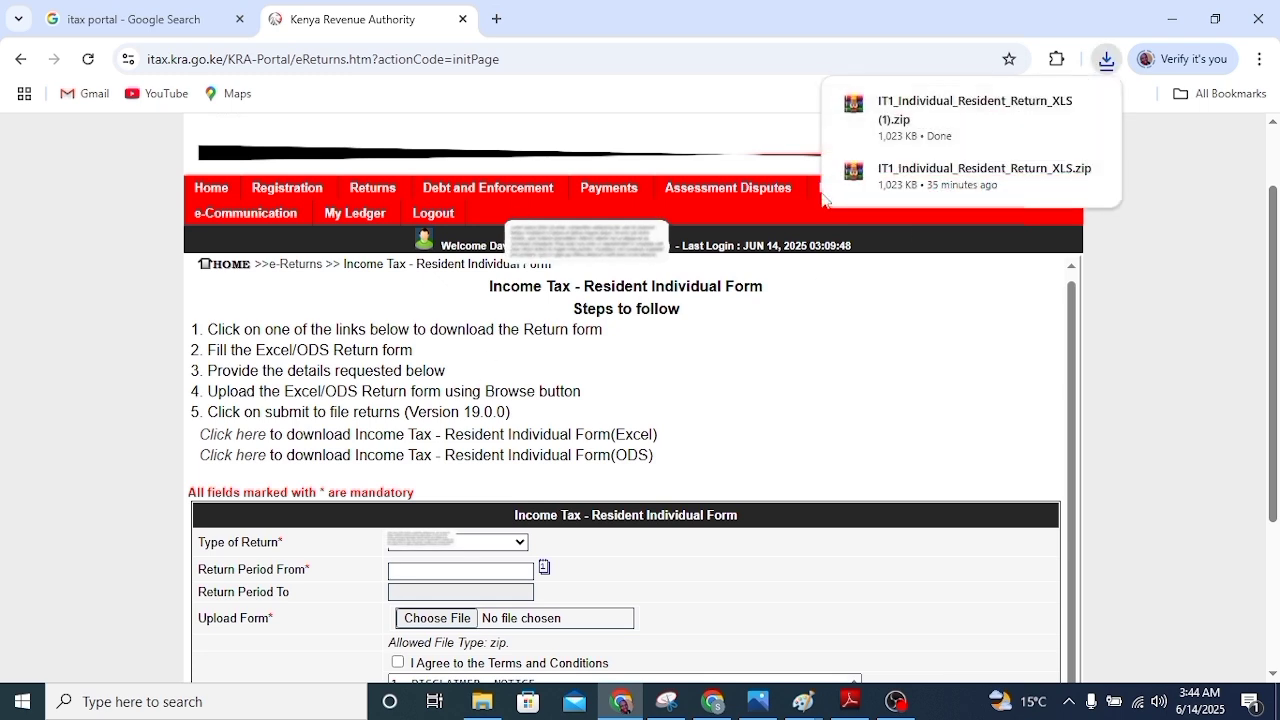
{"action": "mouse_move", "coordinate": [960, 152]}
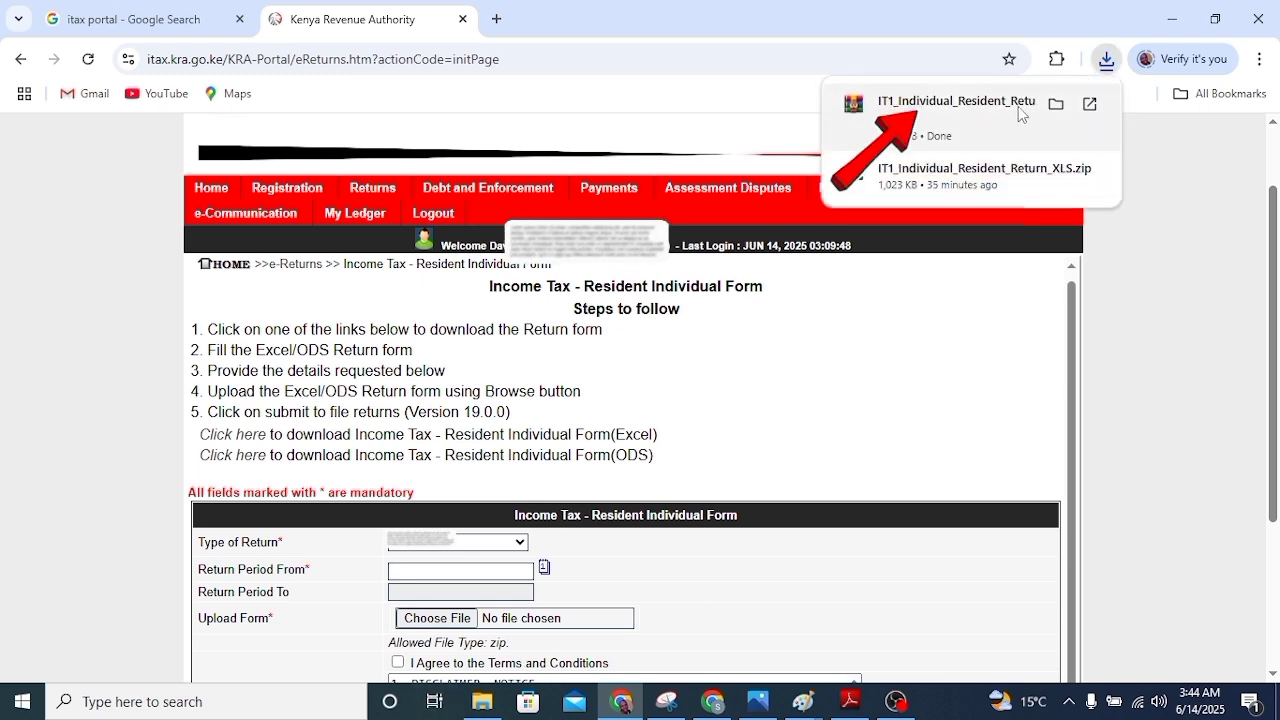
{"action": "left_click", "coordinate": [1055, 105]}
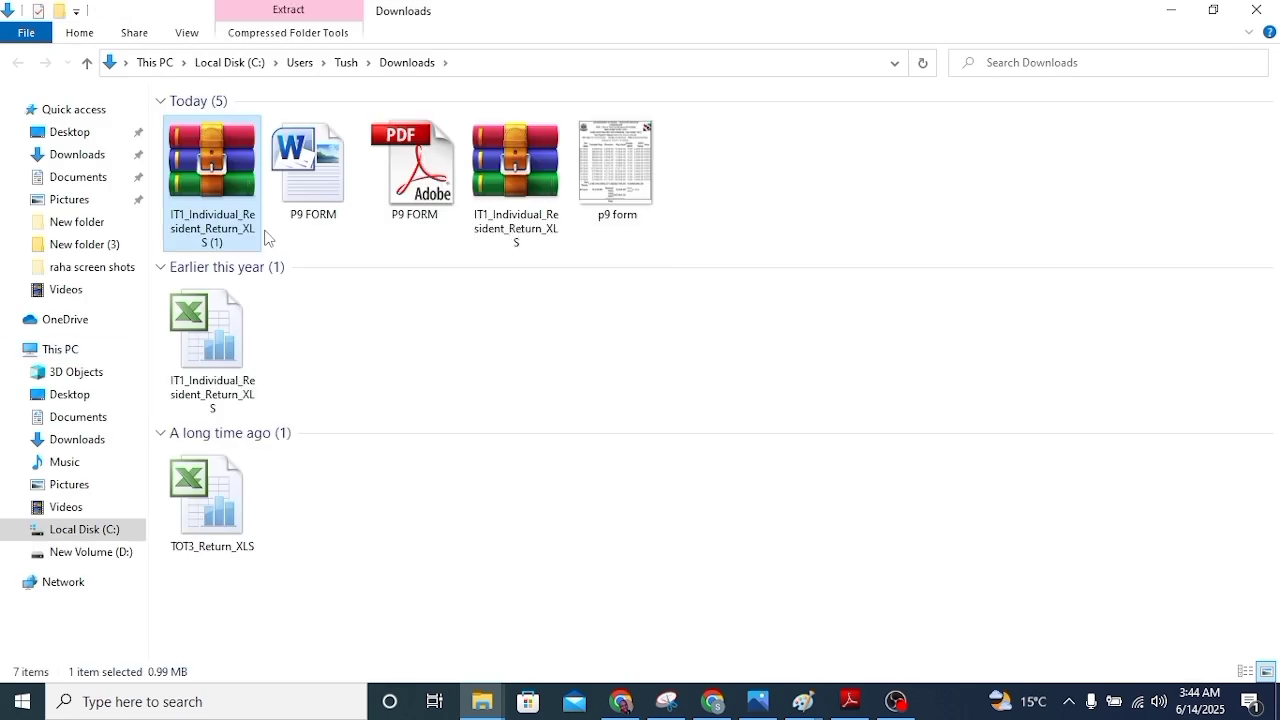
Open IT1_Individual_Resident_Return_XLS from the Downloads folder in Excel
{"action": "double_click", "coordinate": [207, 361]}
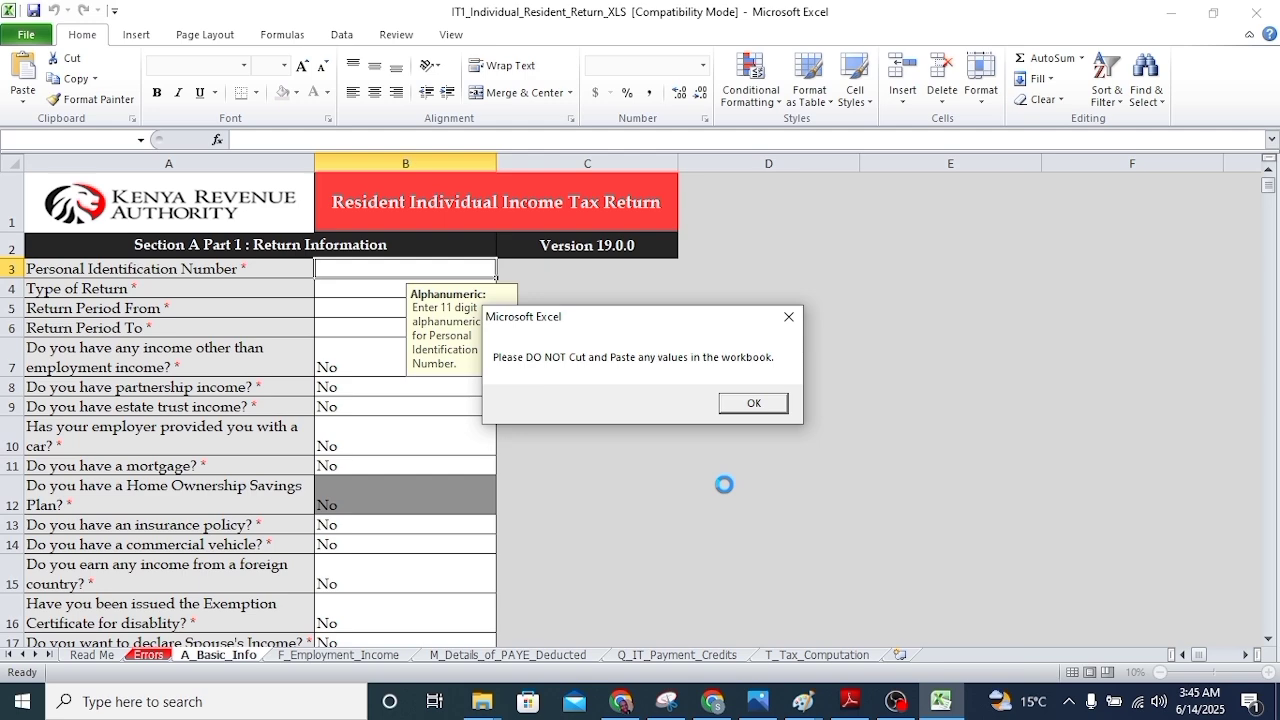
Dismiss the startup notices, enter the taxpayer's PIN and set return type to Original
{"action": "left_click", "coordinate": [770, 402]}
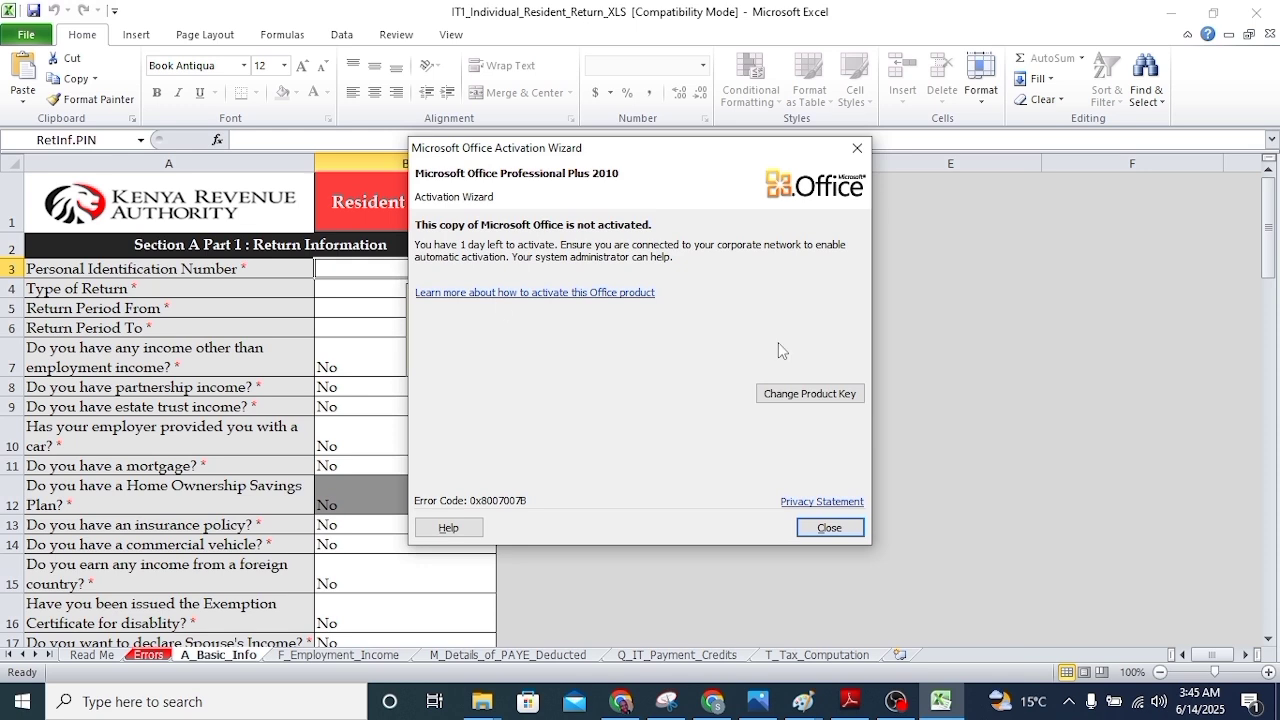
{"action": "left_click", "coordinate": [829, 527]}
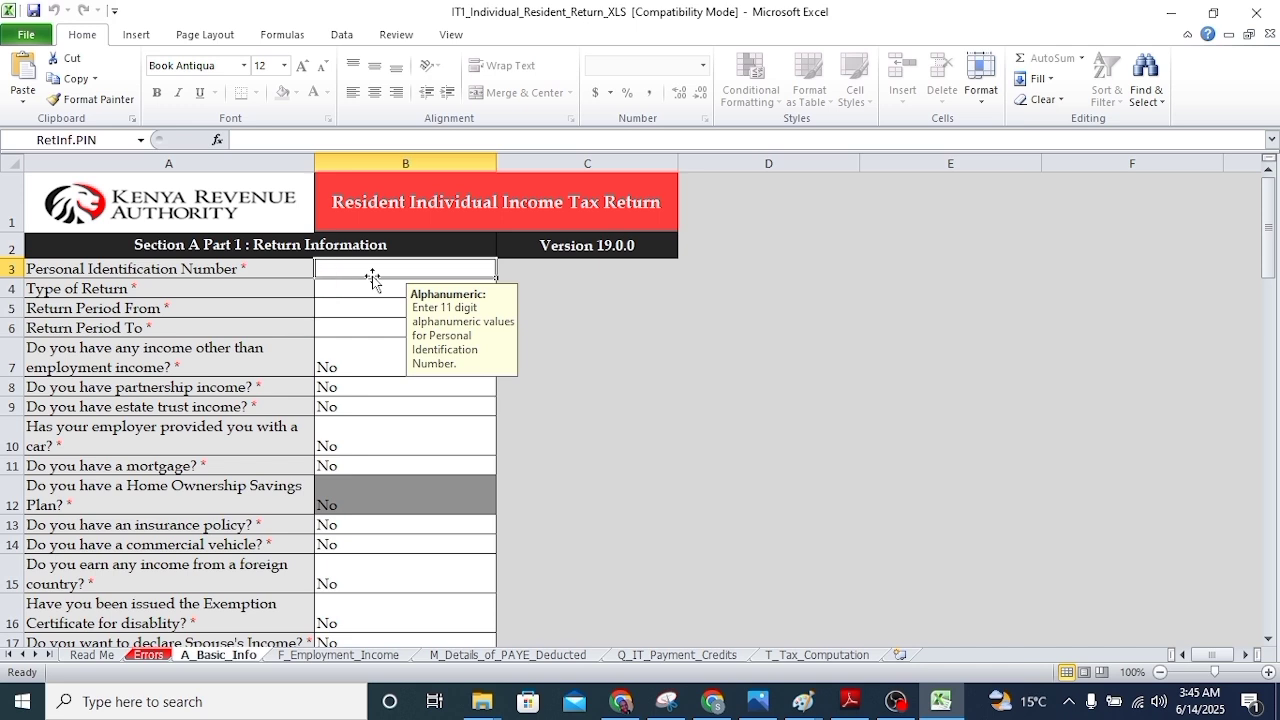
{"action": "type", "text": "A"}
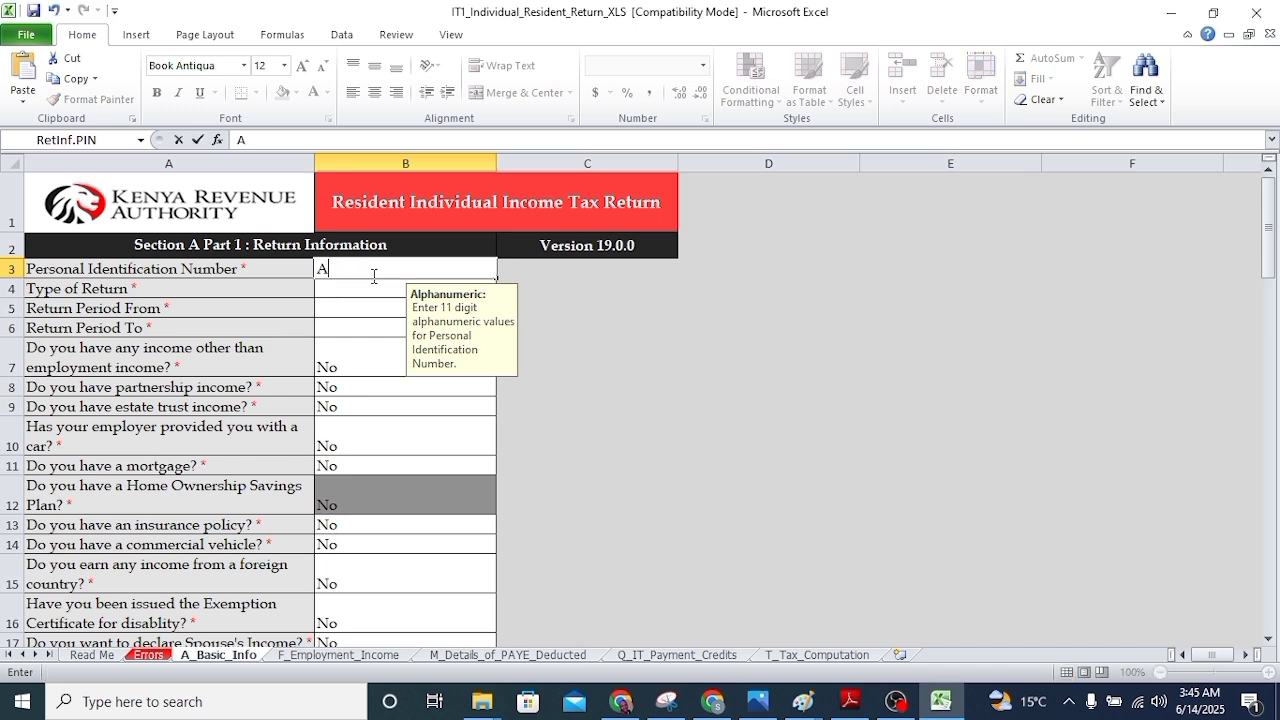
{"action": "type", "text": "00"}
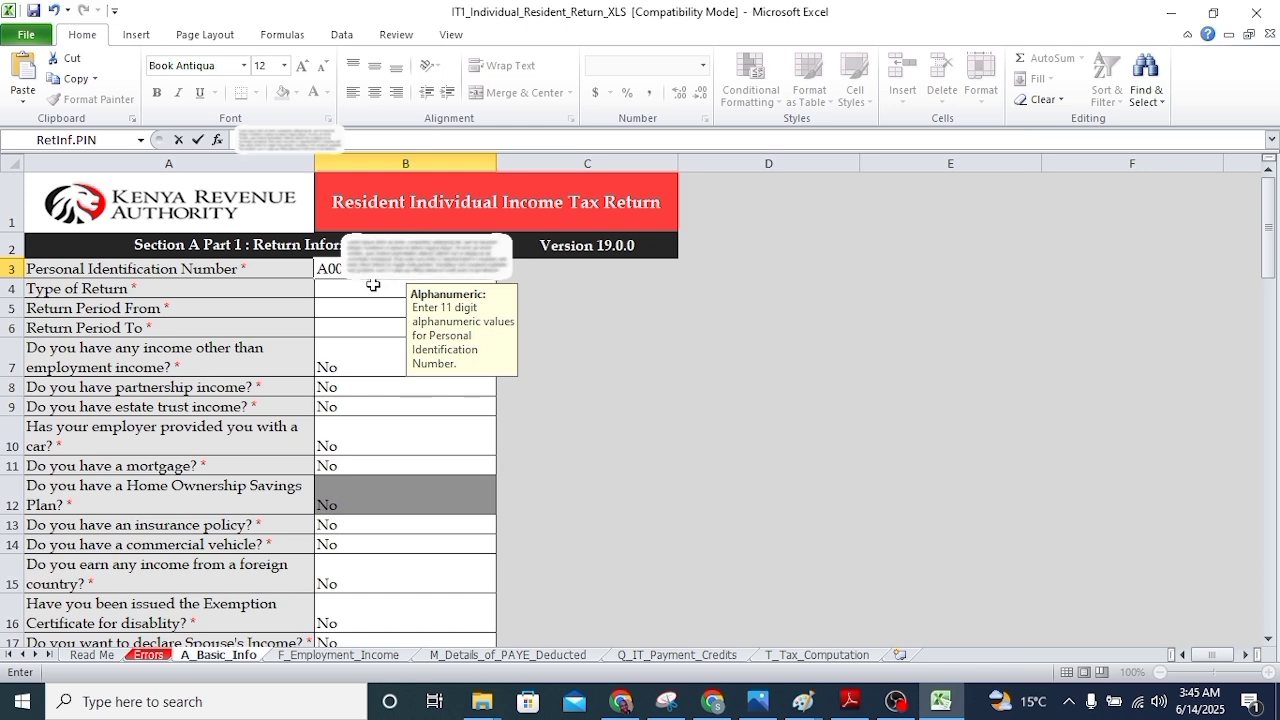
{"action": "left_click", "coordinate": [373, 286]}
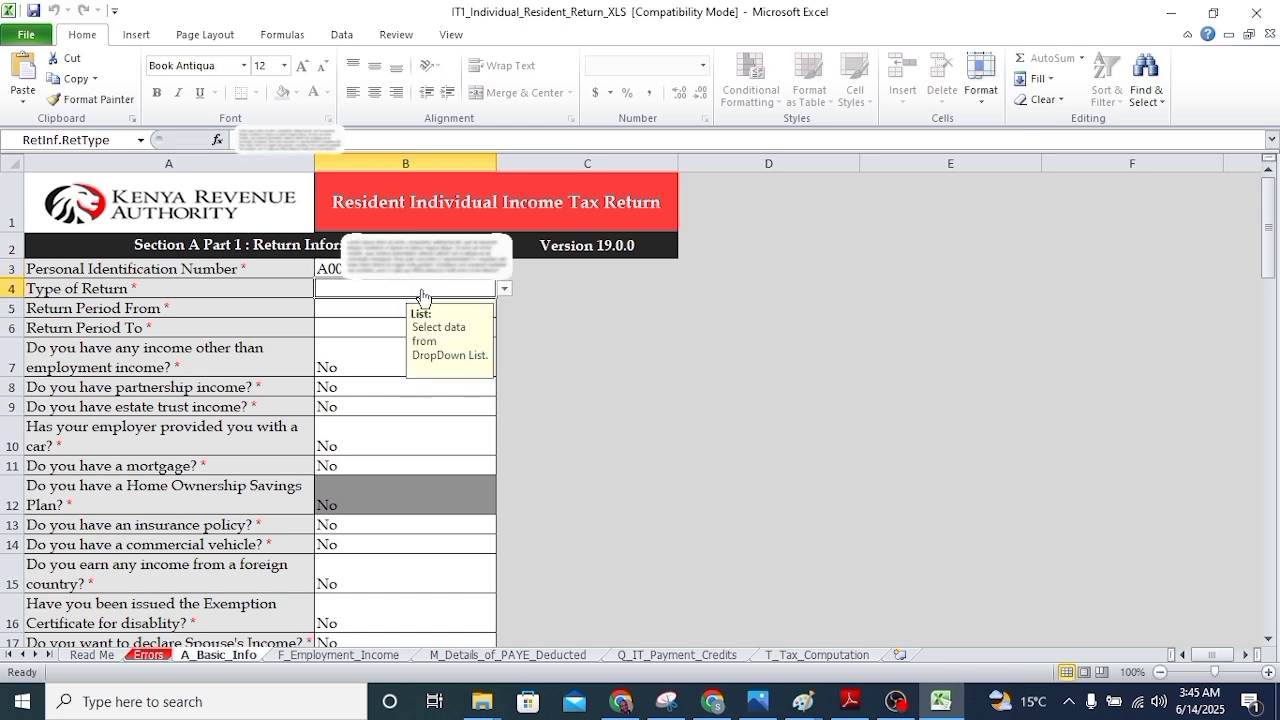
{"action": "left_click", "coordinate": [504, 288]}
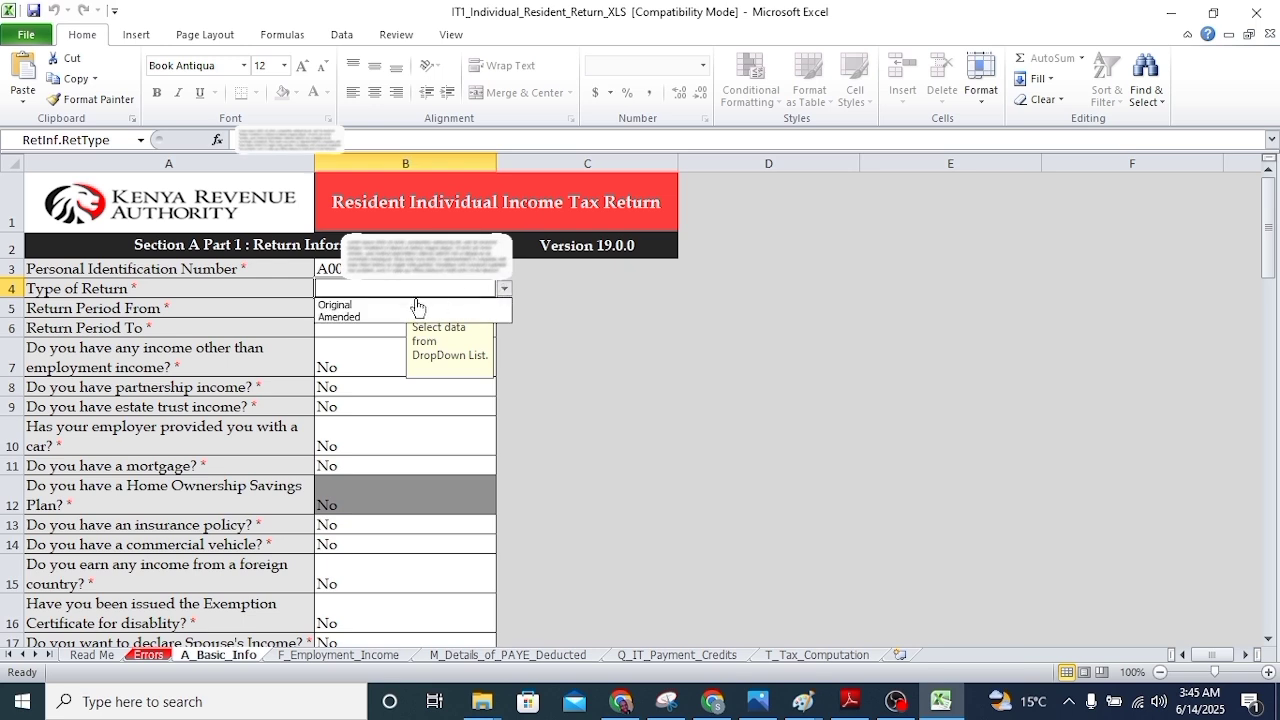
{"action": "left_click", "coordinate": [376, 305]}
Set the return period from 01/01/2024 to 31/12/2024
{"action": "left_click", "coordinate": [346, 314]}
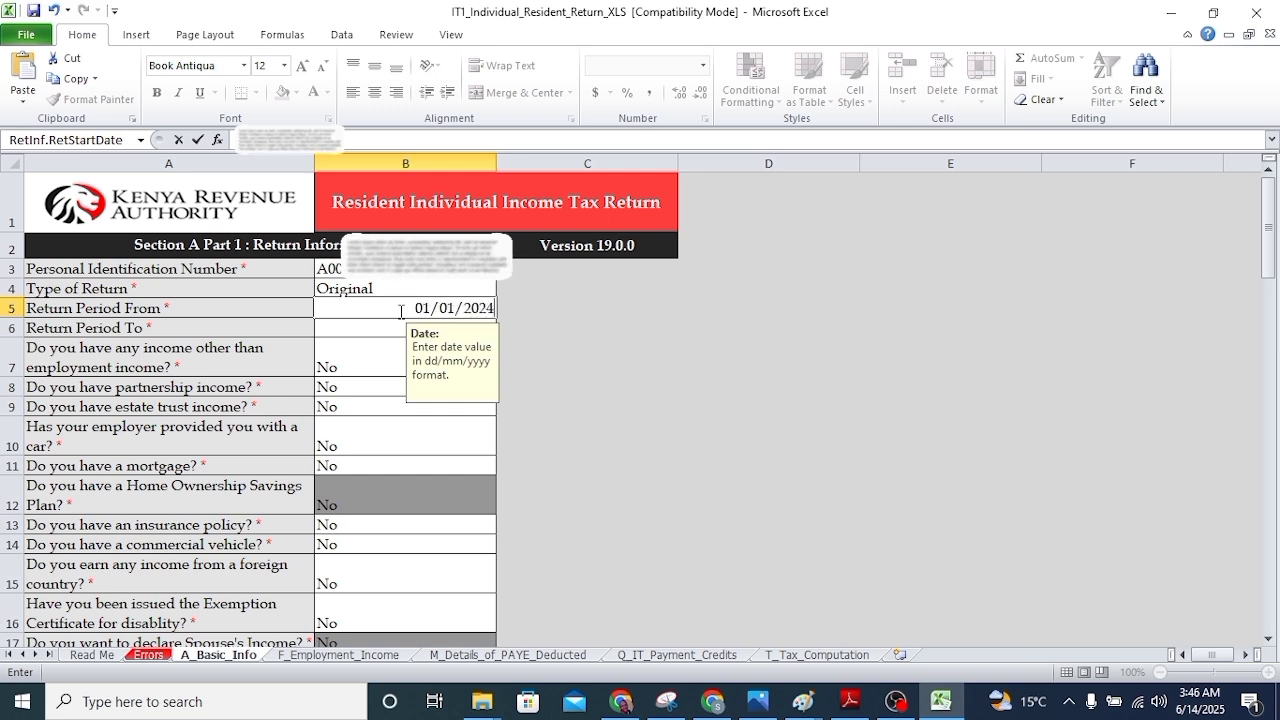
{"action": "key", "text": "Return"}
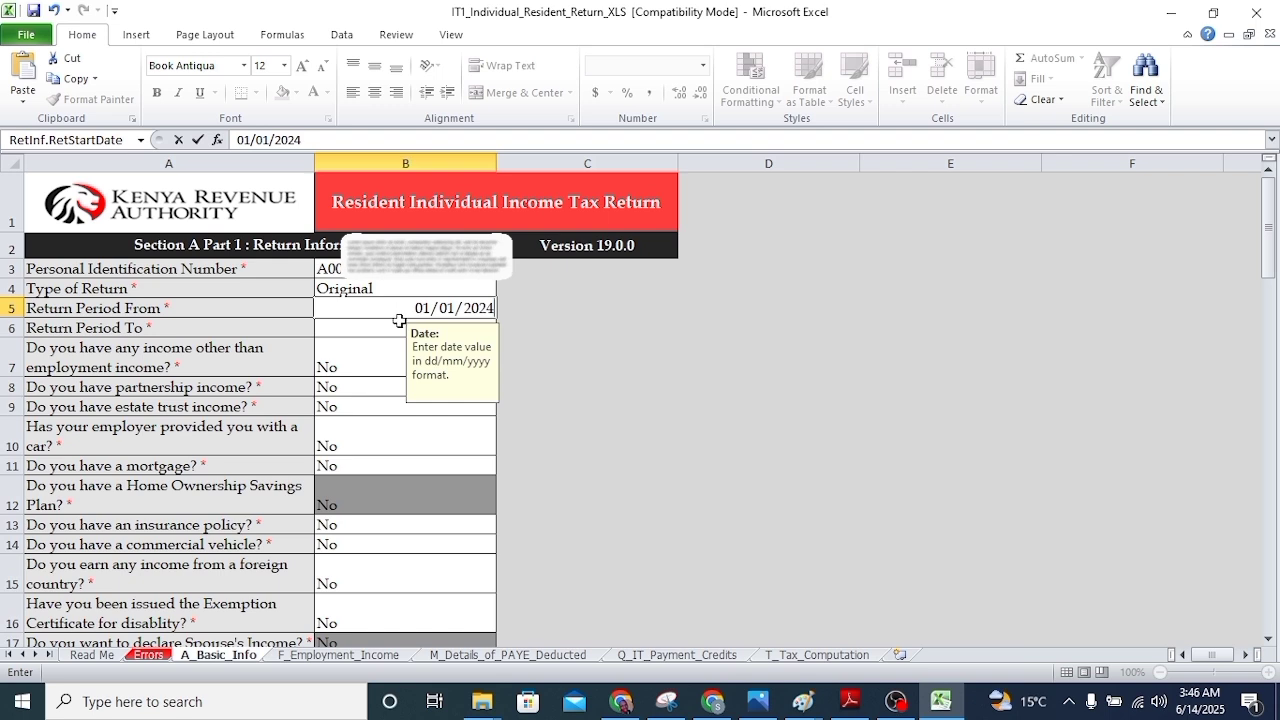
{"action": "left_click", "coordinate": [402, 330]}
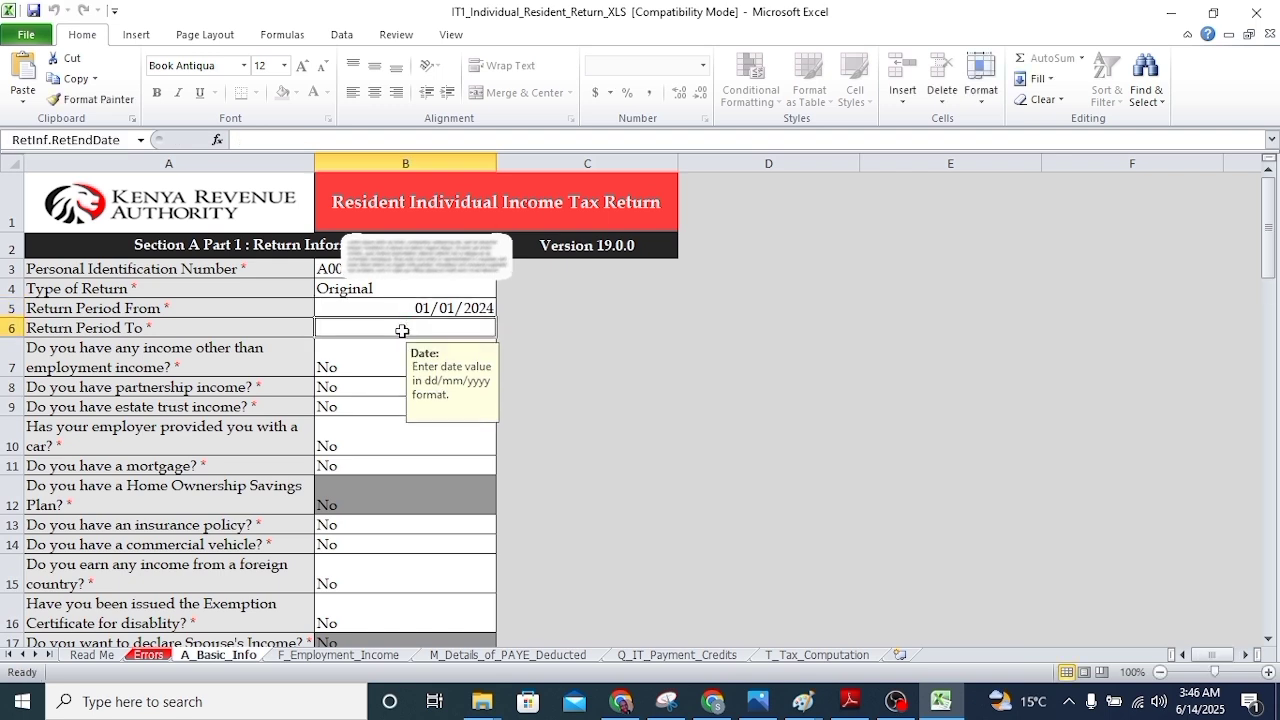
{"action": "type", "text": "31/"}
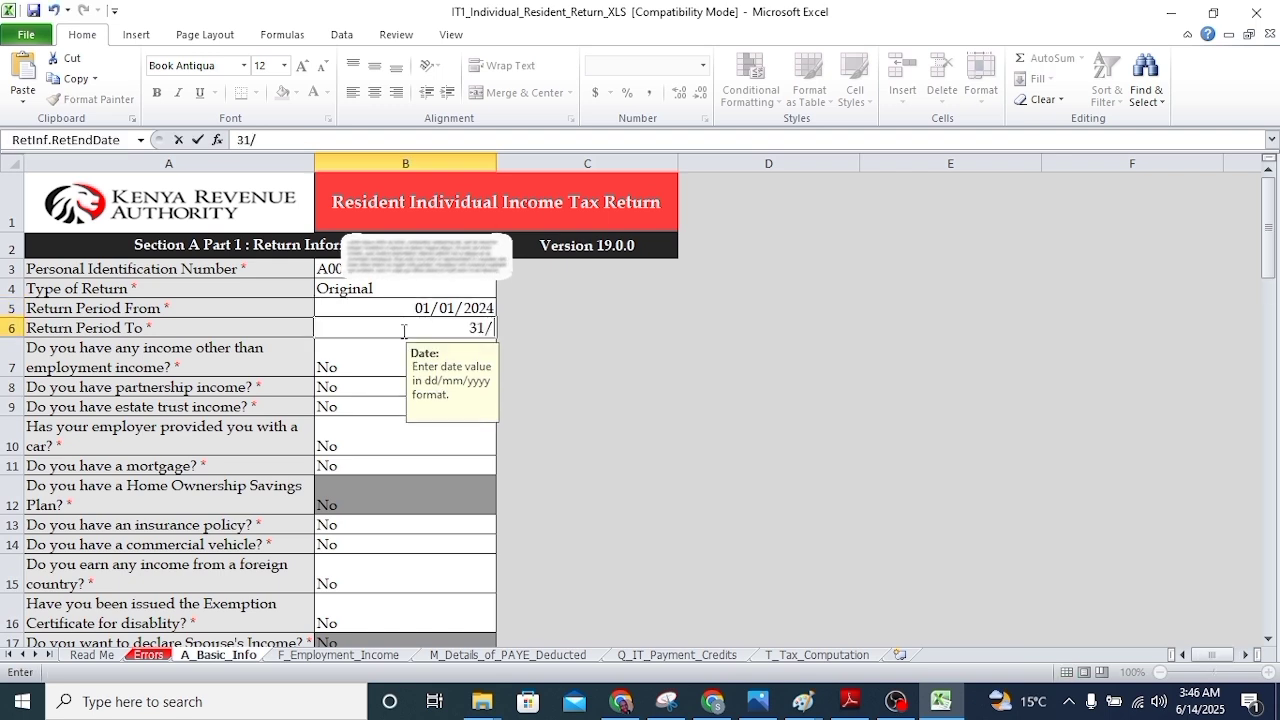
{"action": "type", "text": "12/2024"}
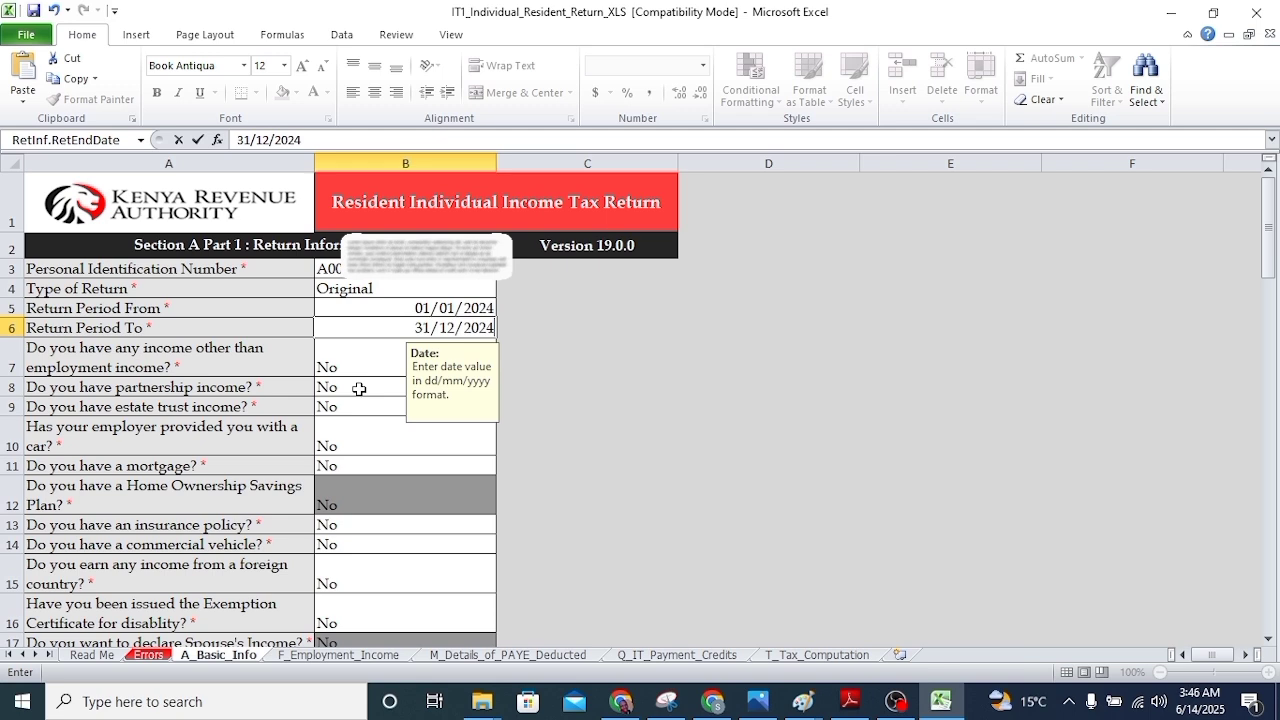
{"action": "key", "text": "Up"}
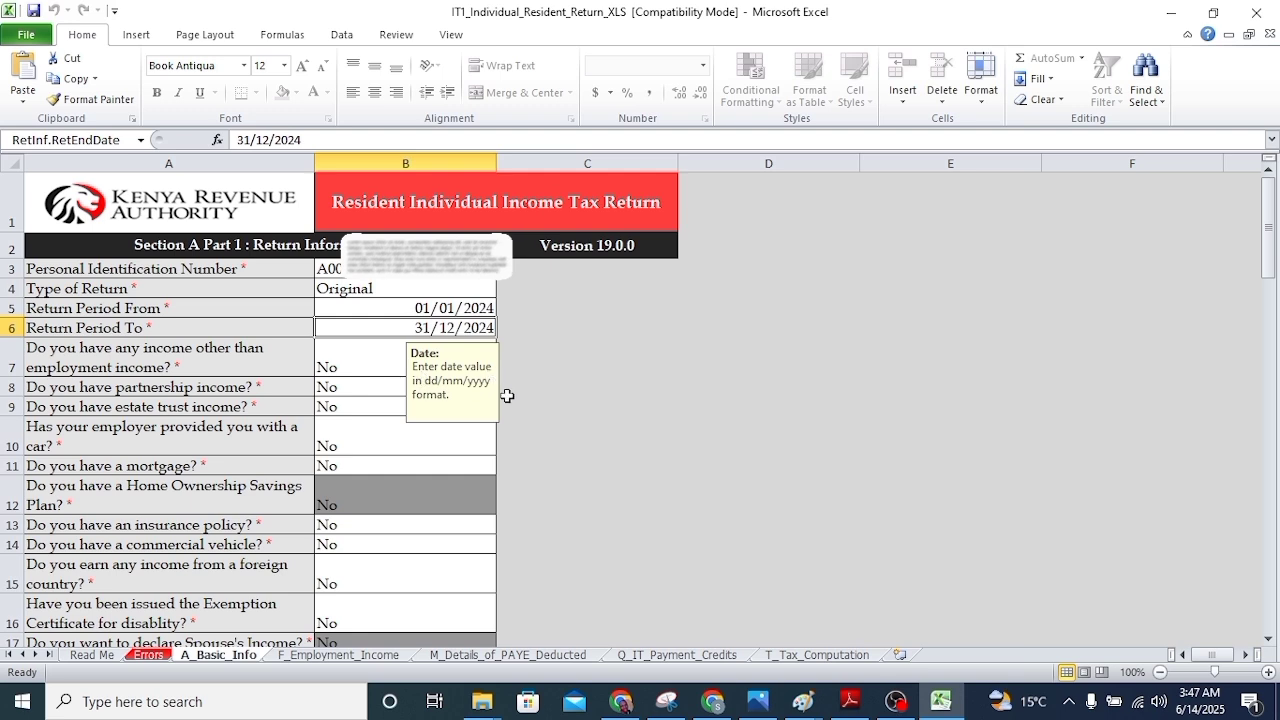
Keep the other income answer as No and continue to the employment income sheet
{"action": "left_click", "coordinate": [420, 375]}
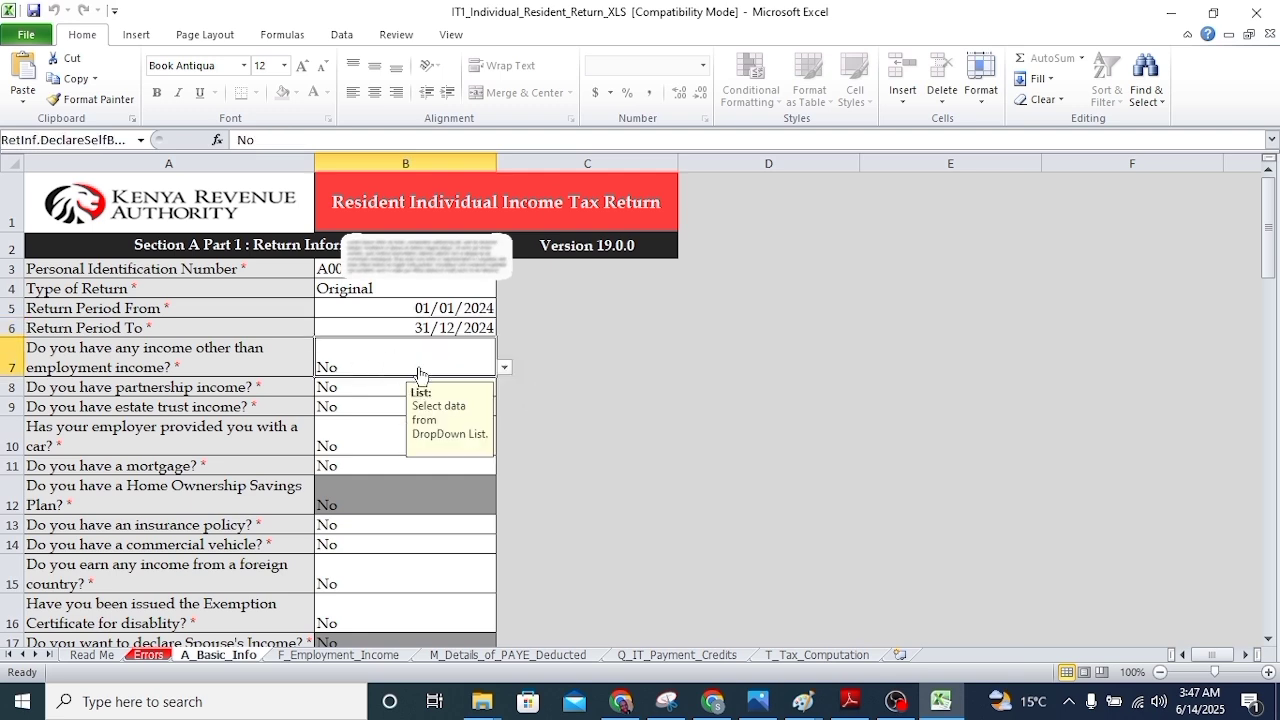
{"action": "left_click", "coordinate": [504, 367]}
{"action": "left_click", "coordinate": [375, 365]}
{"action": "scroll", "coordinate": [365, 517], "scroll_direction": "down", "scroll_amount": 9}
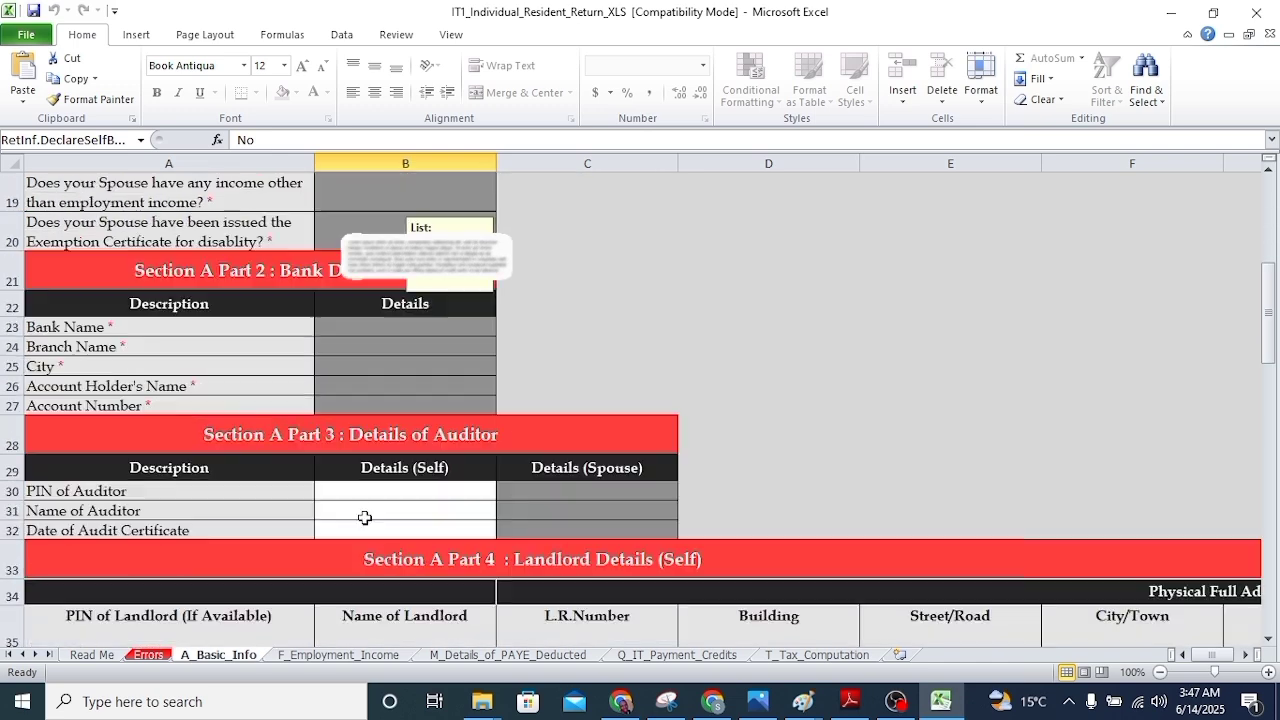
{"action": "scroll", "coordinate": [365, 517], "scroll_direction": "down", "scroll_amount": 15}
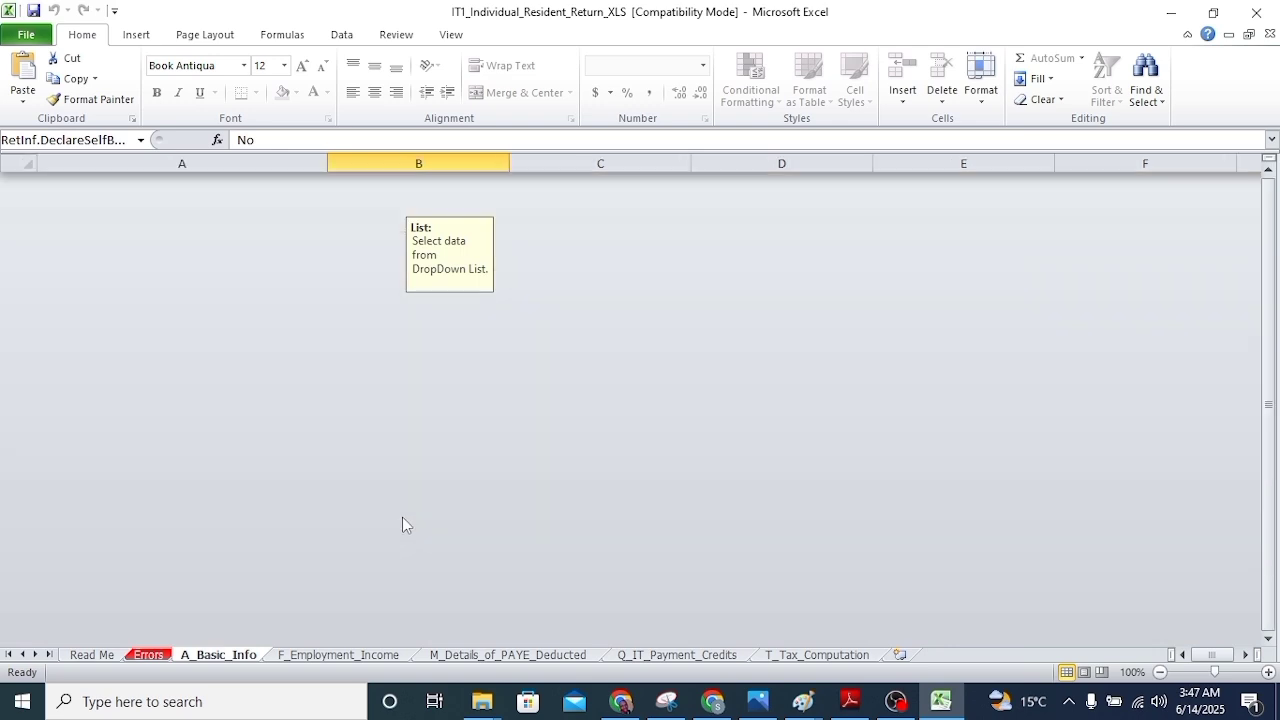
{"action": "scroll", "coordinate": [333, 440], "scroll_direction": "up", "scroll_amount": 5}
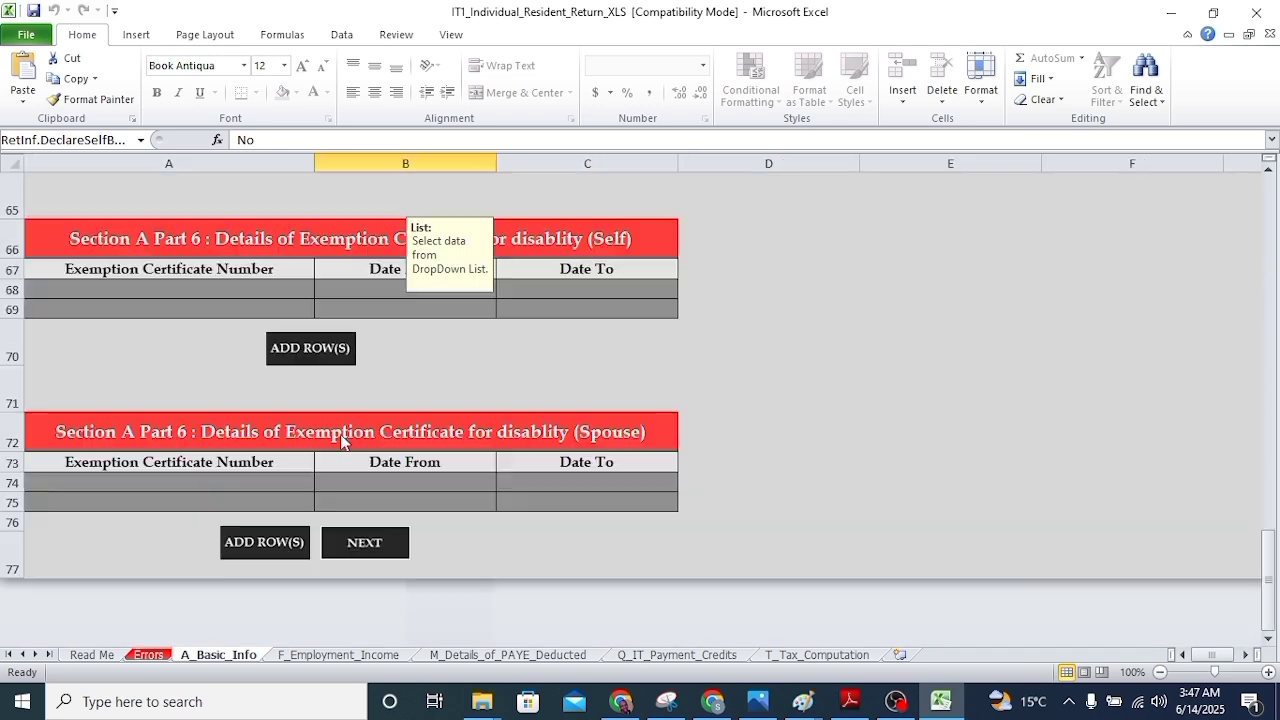
{"action": "left_click", "coordinate": [365, 542]}
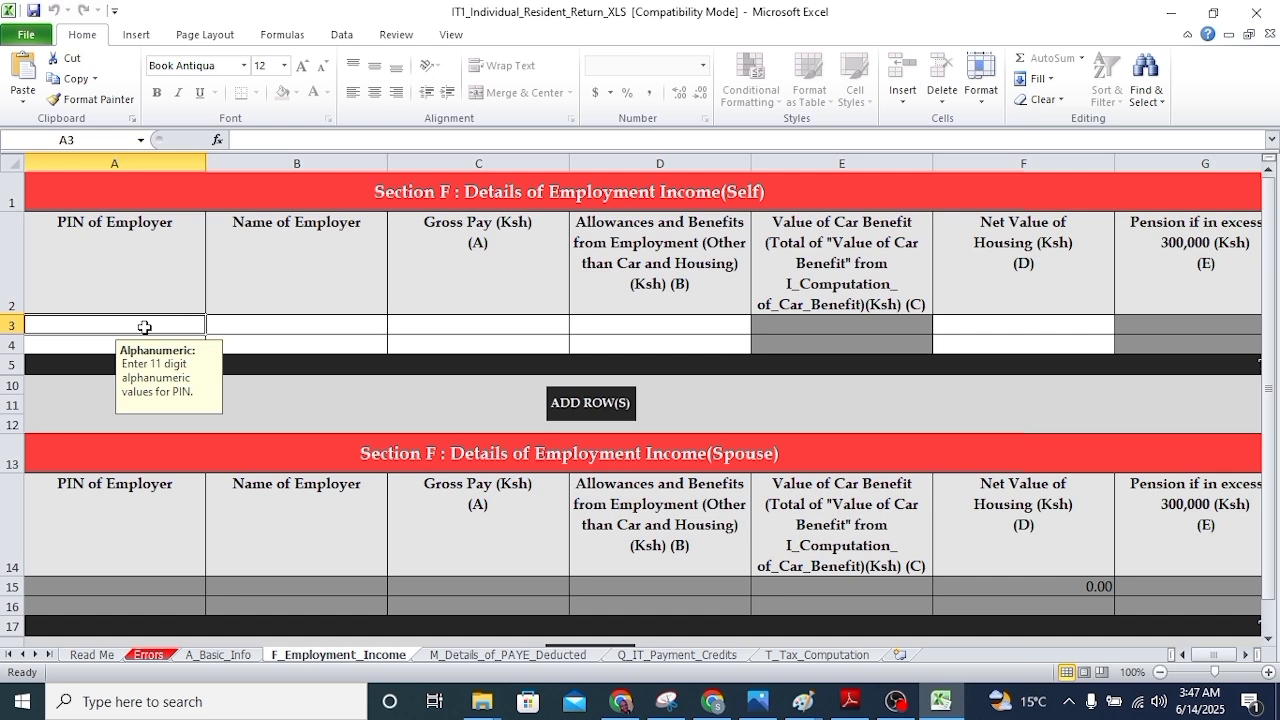
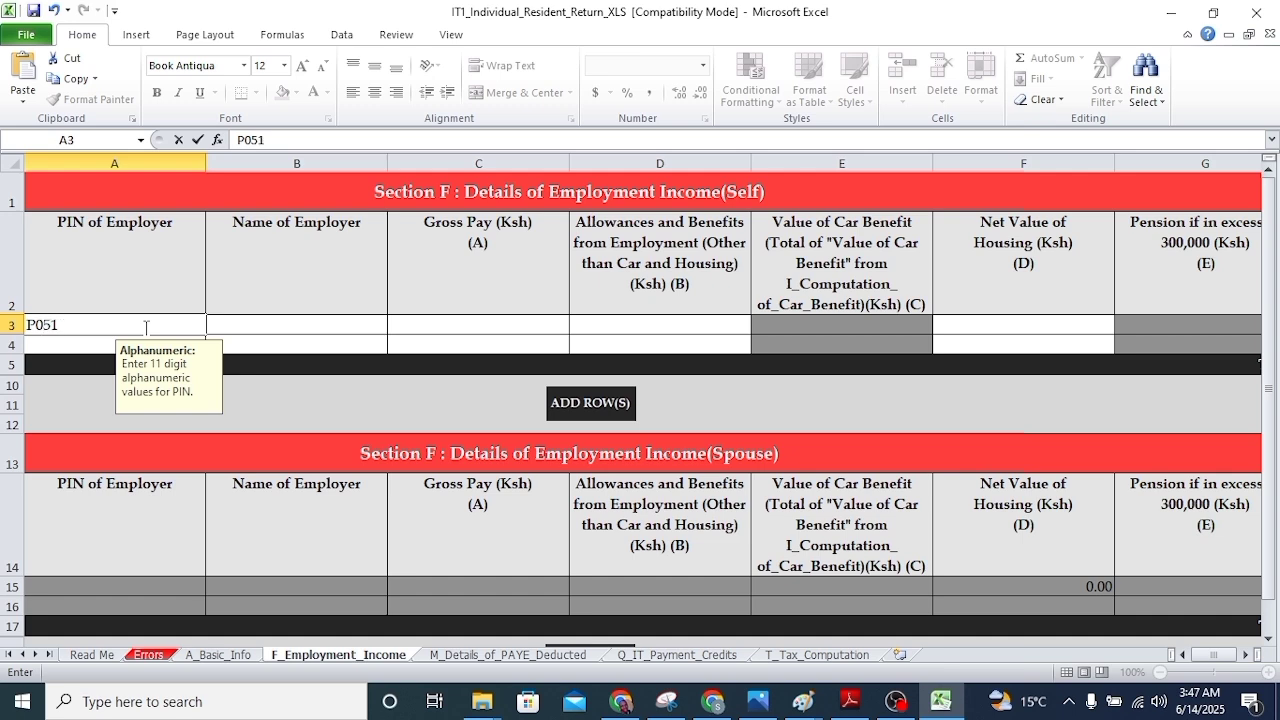
Enter the employer's PIN and TEACHERS SERVICE COMMISSION as employer name
{"action": "left_click", "coordinate": [356, 329]}
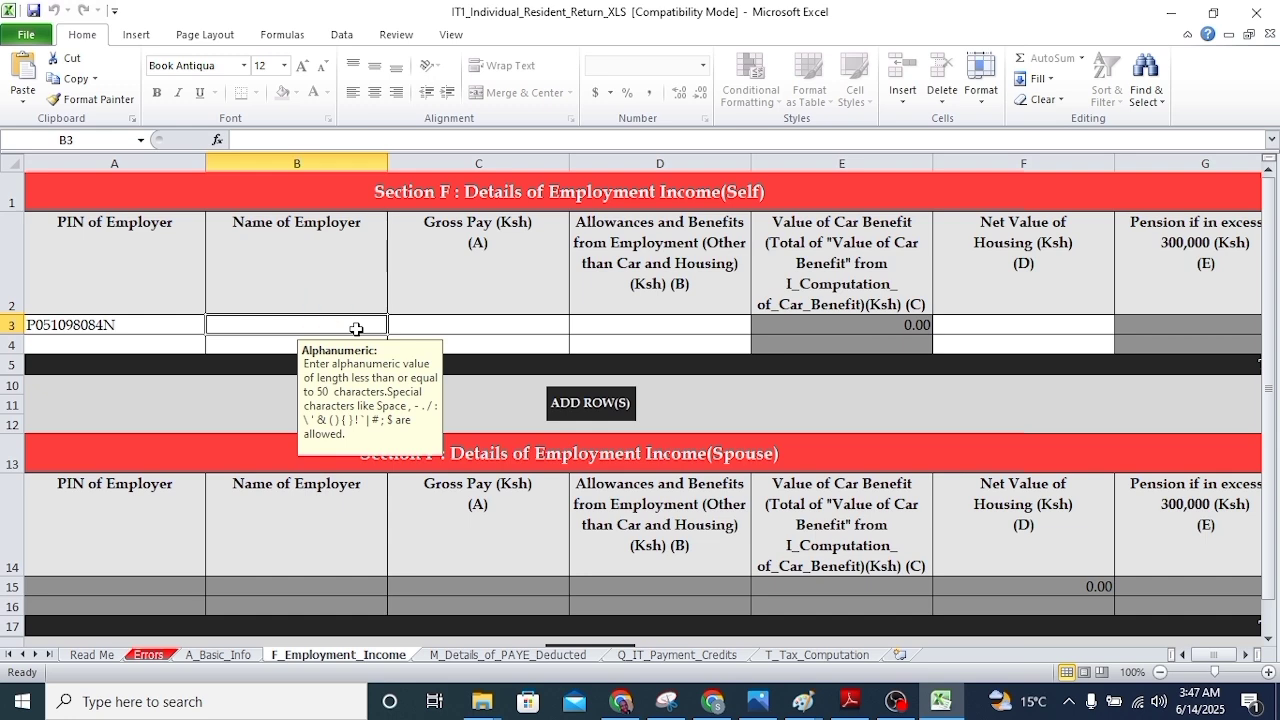
{"action": "type", "text": "TEACHERS SERVICE COMMISSION"}
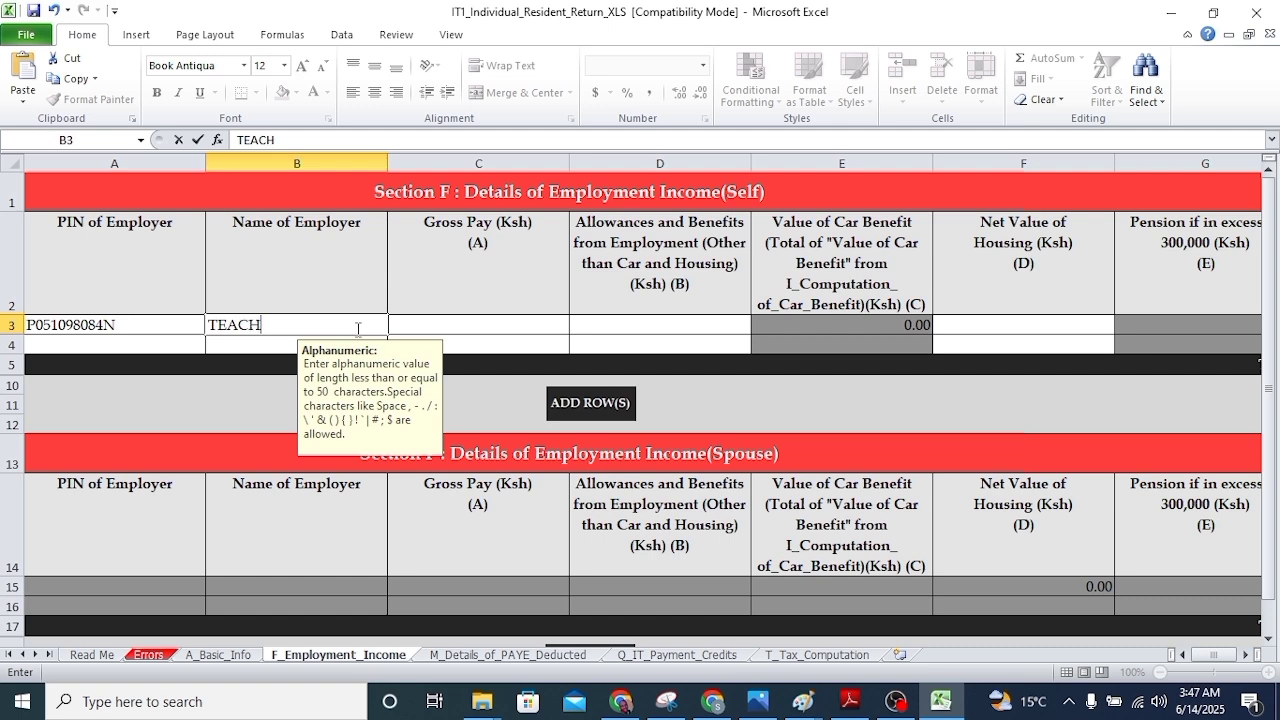
{"action": "left_click", "coordinate": [531, 327]}
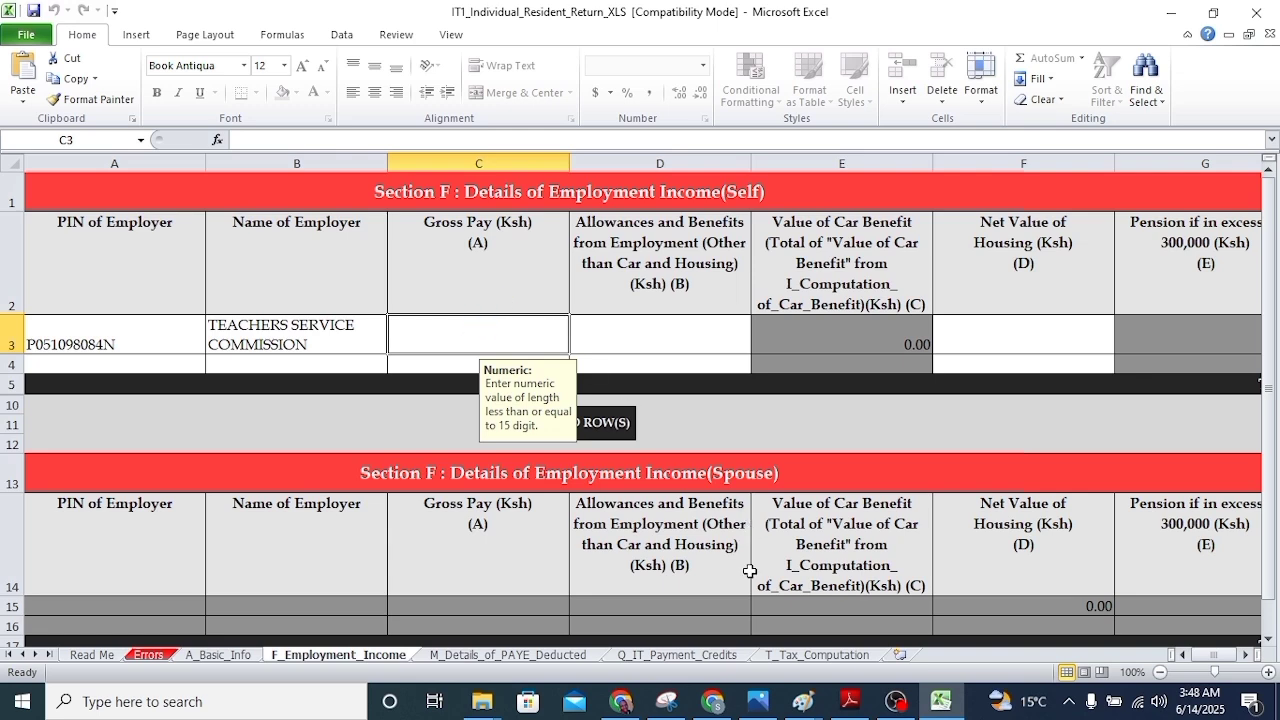
{"action": "left_click", "coordinate": [850, 700]}
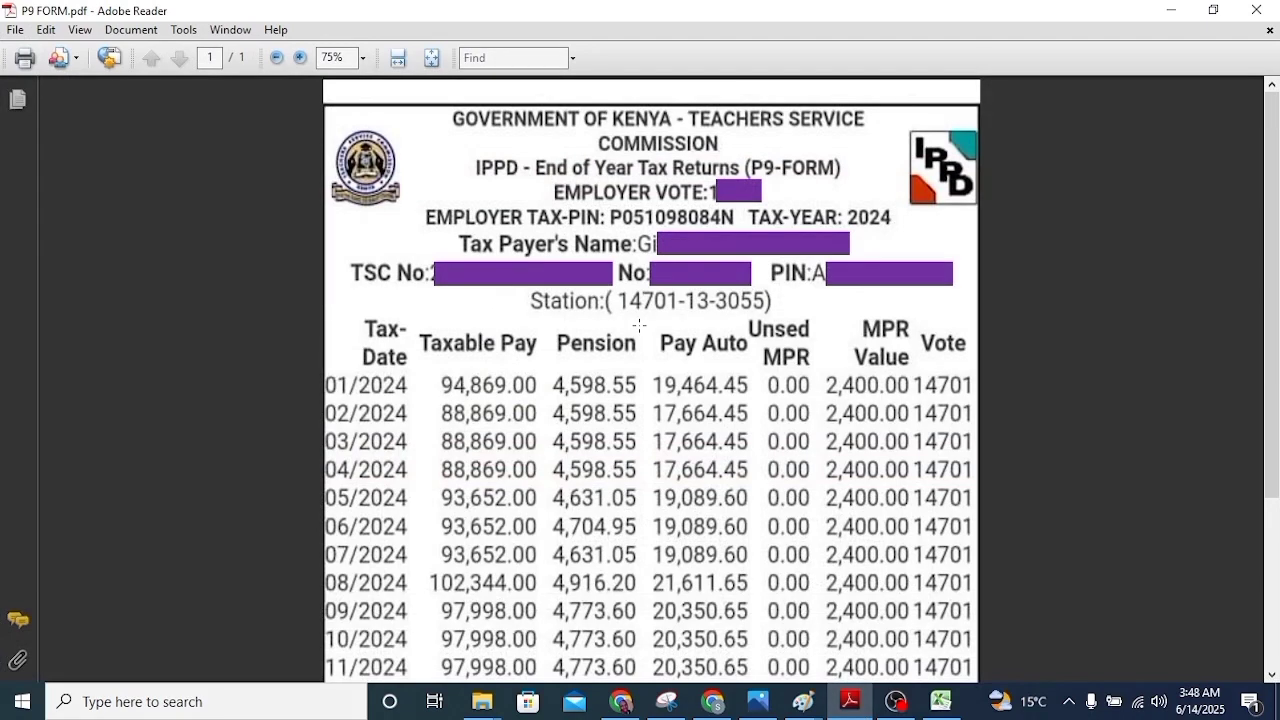
Check the P9 form's taxable pay totals and type gross pay 1,148,986.45 in Excel
{"action": "scroll", "coordinate": [555, 384], "scroll_direction": "down", "scroll_amount": 3}
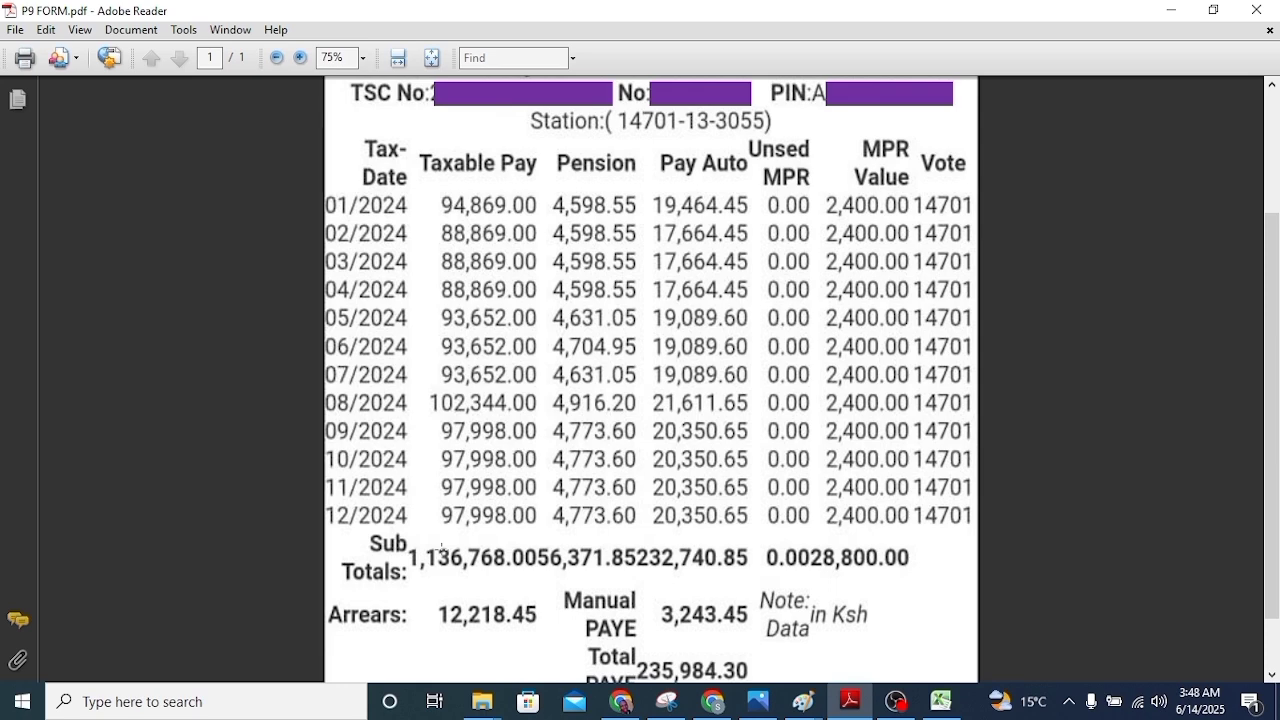
{"action": "key", "text": "alt+Tab"}
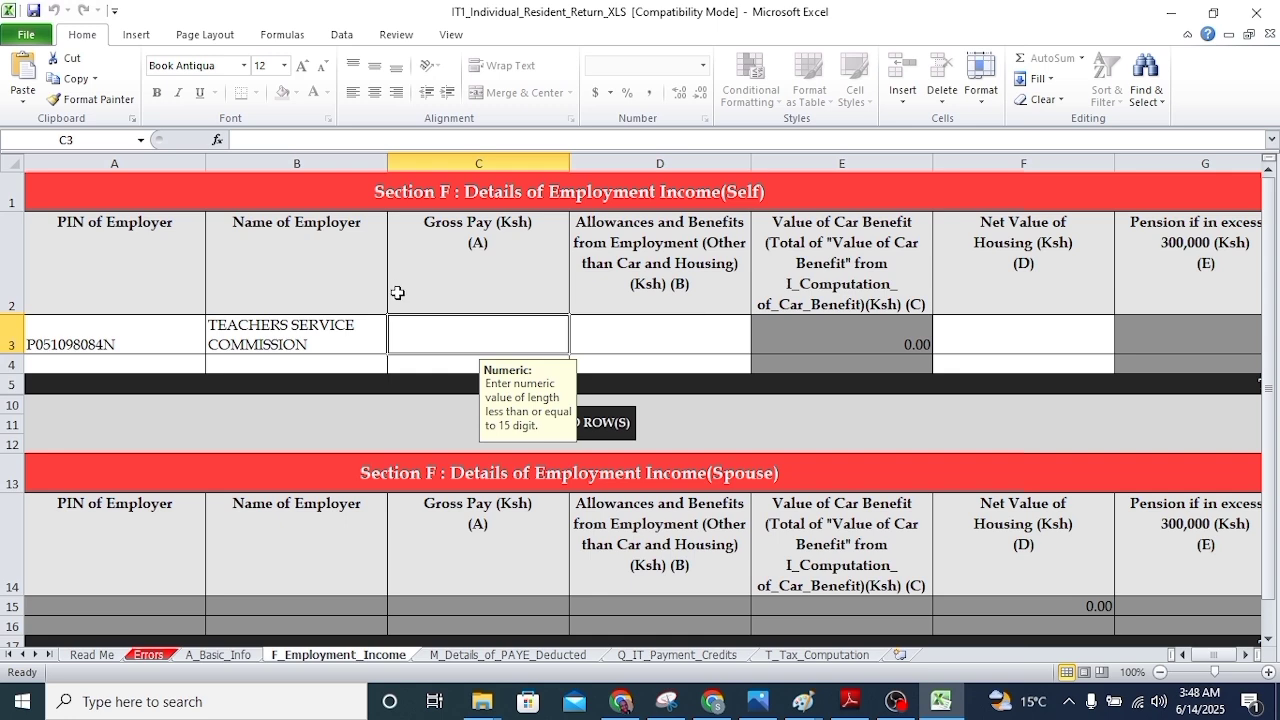
{"action": "left_click", "coordinate": [850, 701]}
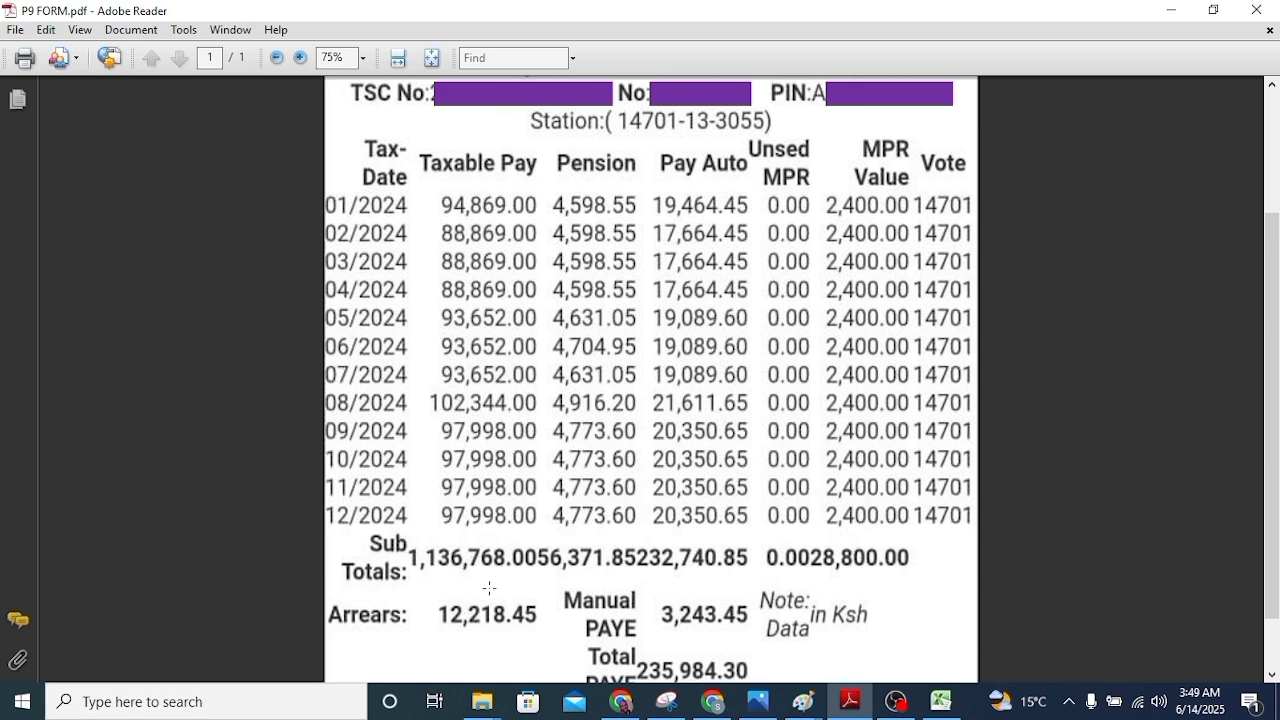
{"action": "left_click", "coordinate": [941, 700]}
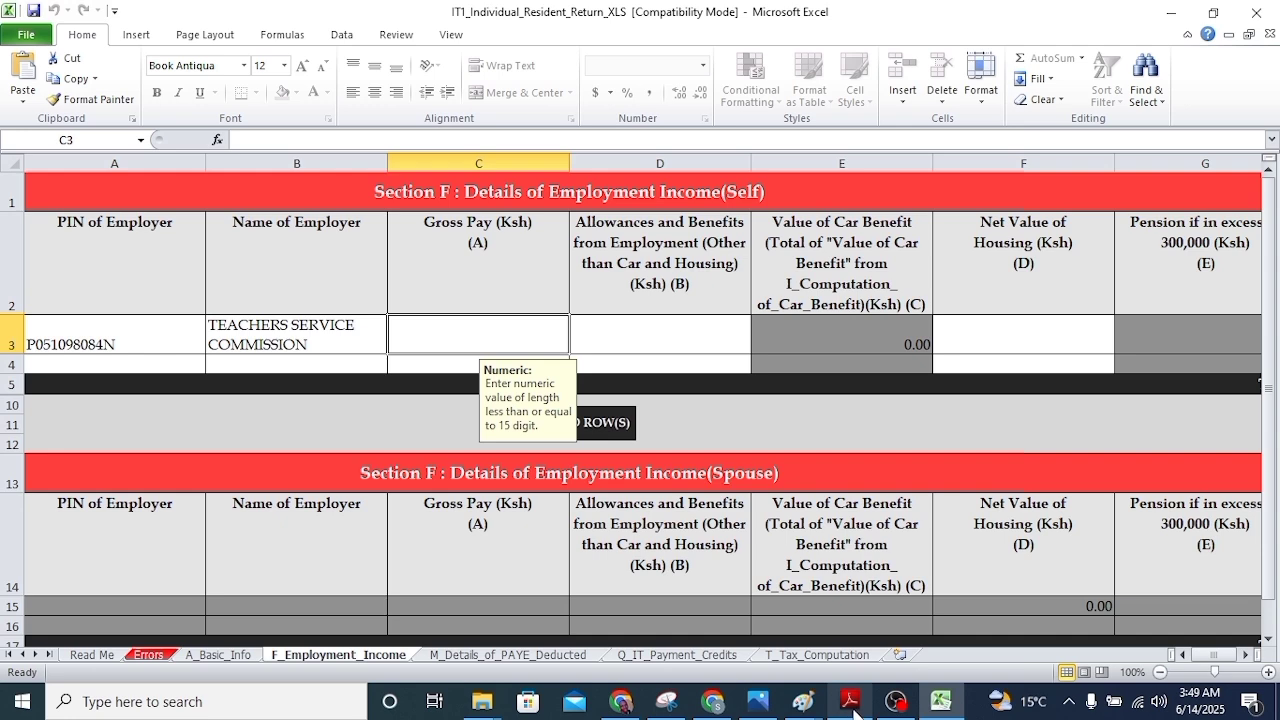
{"action": "left_click", "coordinate": [851, 702]}
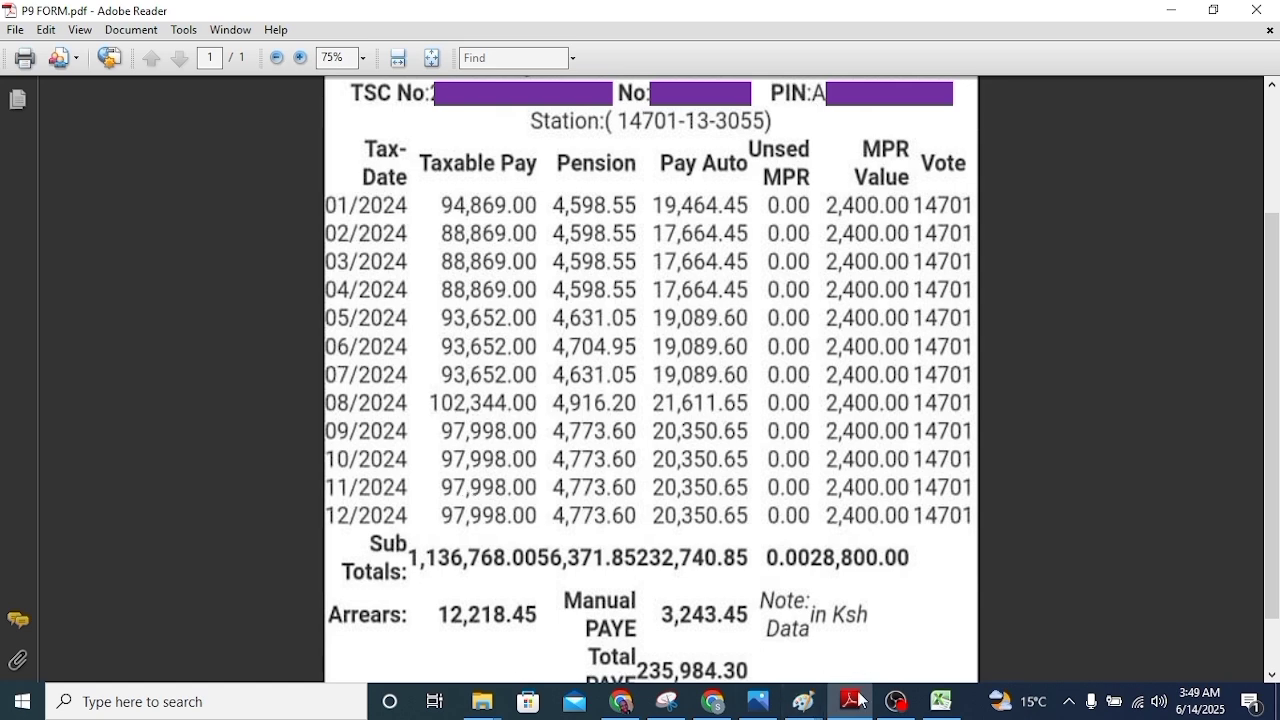
{"action": "left_click", "coordinate": [941, 702]}
{"action": "type", "text": "1"}
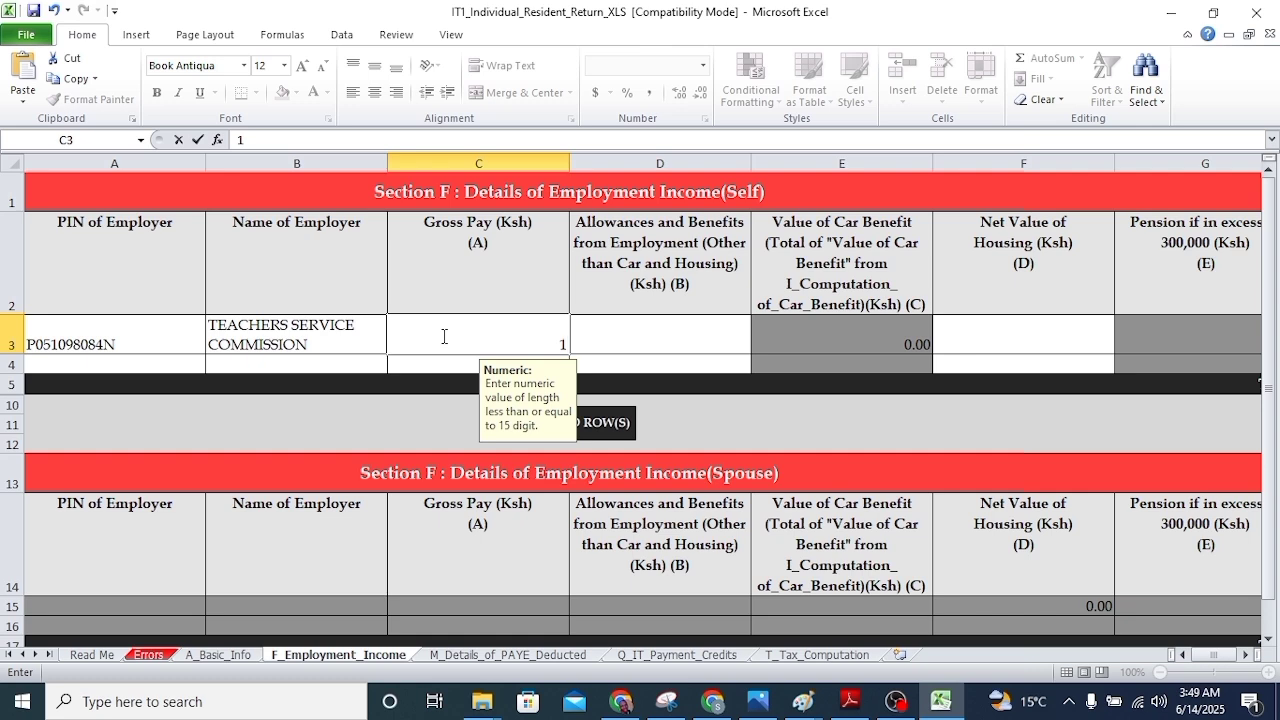
{"action": "type", "text": ",148,"}
{"action": "type", "text": "986.45"}
Confirm gross pay 1,148,986.45 and enter 0 for allowances and net housing value
{"action": "left_click", "coordinate": [695, 330]}
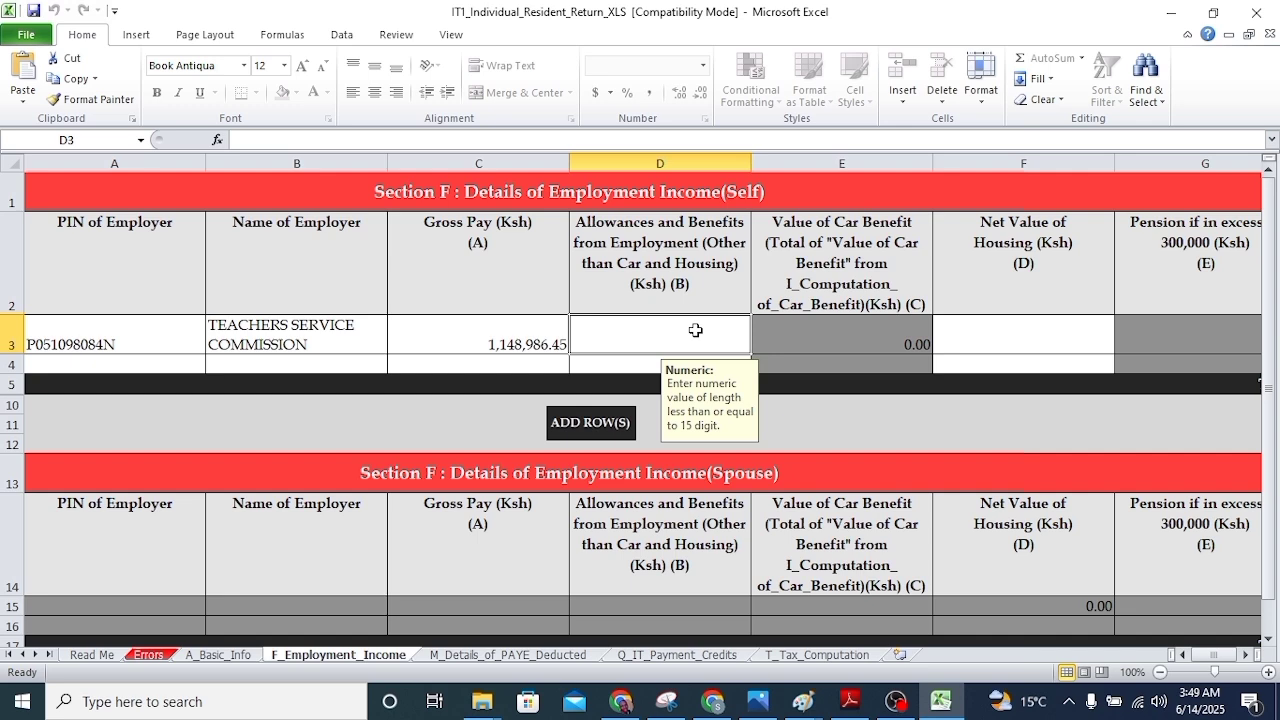
{"action": "key", "text": "alt+Tab"}
{"action": "type", "text": "0"}
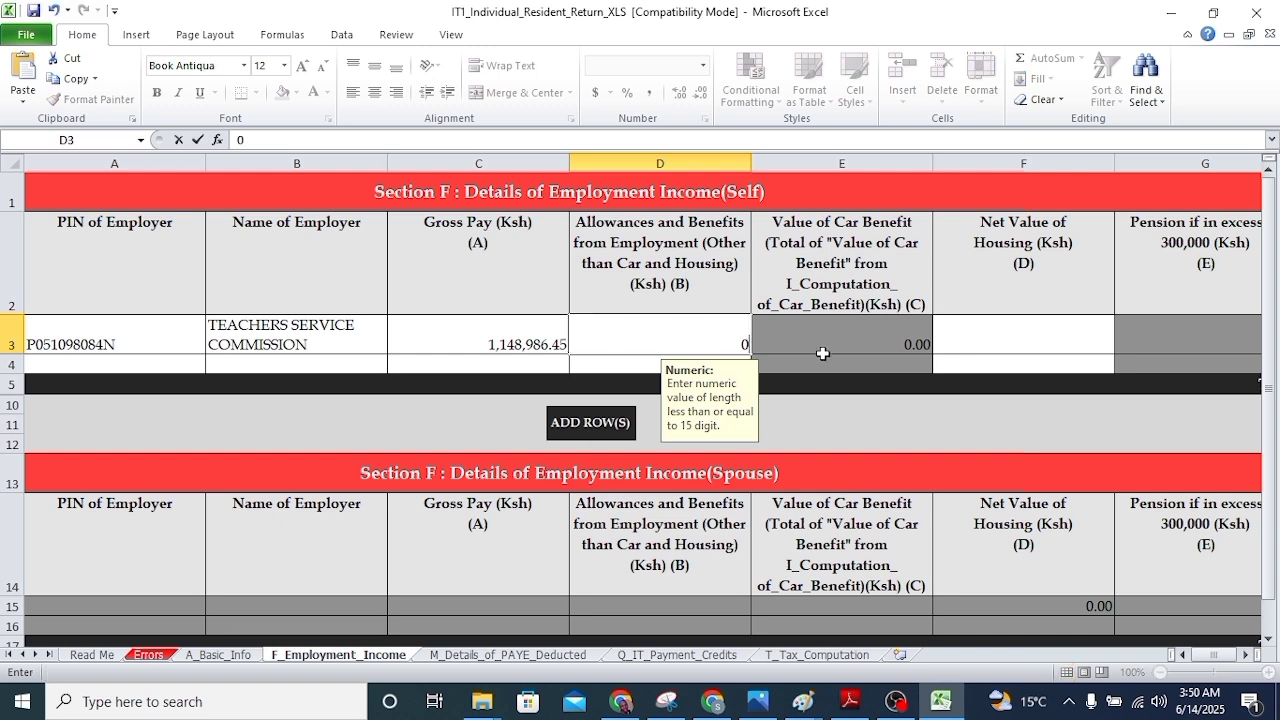
{"action": "left_click", "coordinate": [1052, 341]}
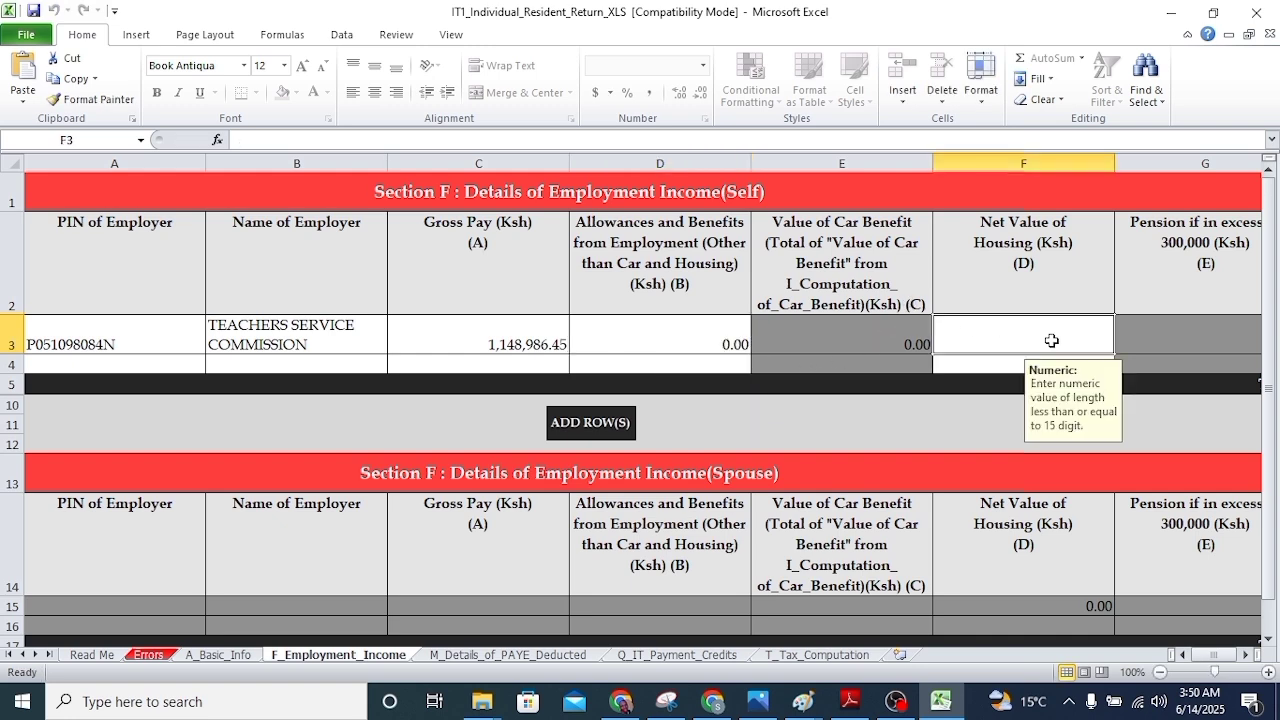
{"action": "type", "text": "0"}
{"action": "key", "text": "ctrl+Return"}
{"action": "left_click", "coordinate": [1245, 654]}
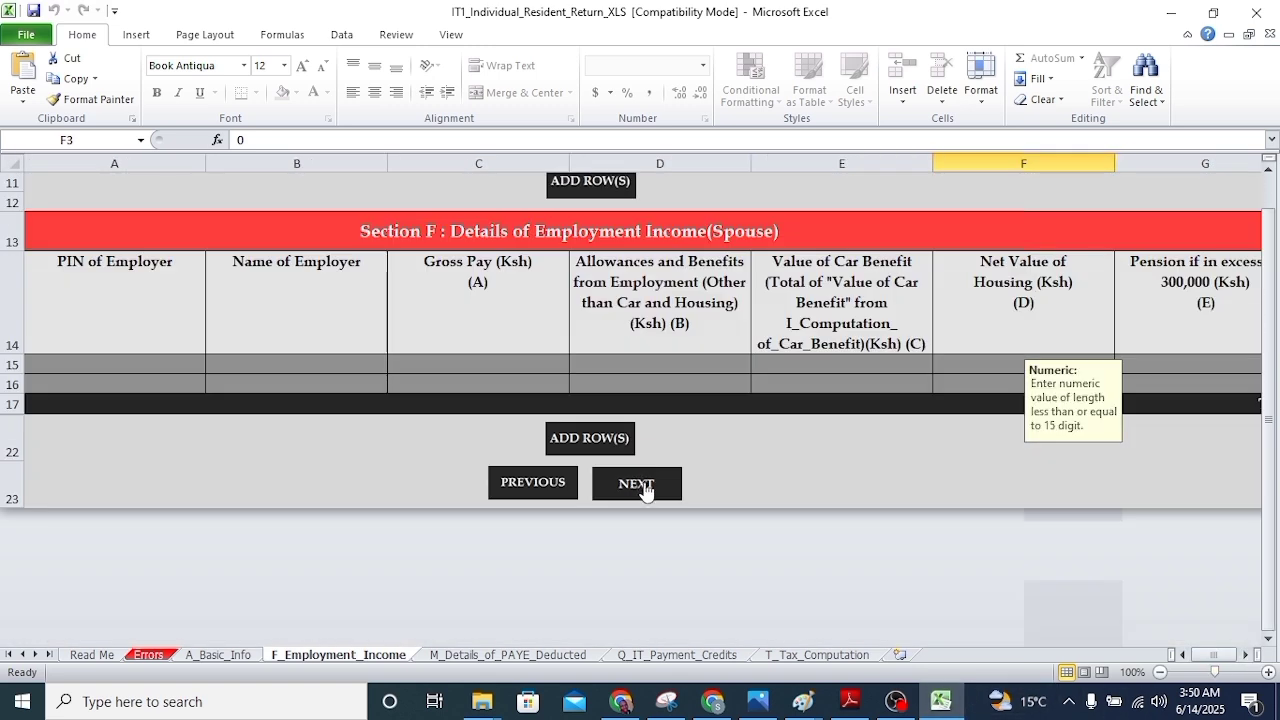
On the PAYE Deducted sheet, pick the employer's PIN and enter TEACHERS SERVICE COMMISSION
{"action": "left_click", "coordinate": [636, 487]}
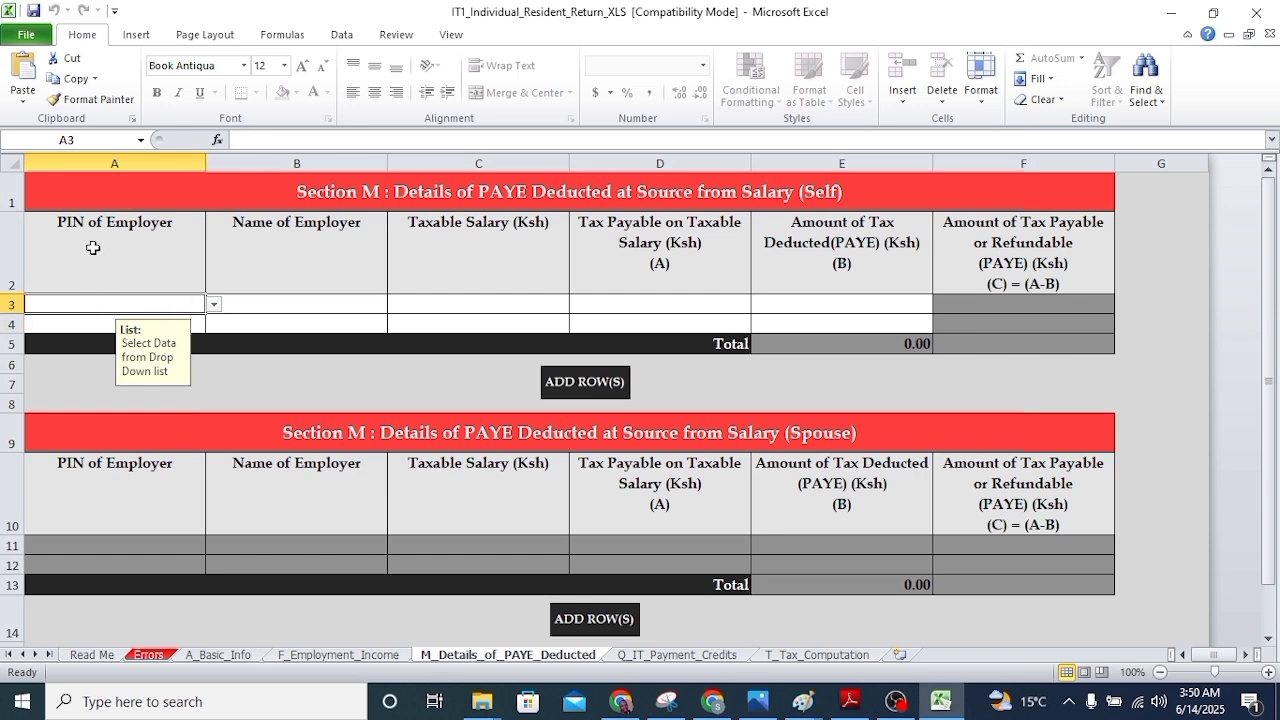
{"action": "left_click", "coordinate": [214, 304]}
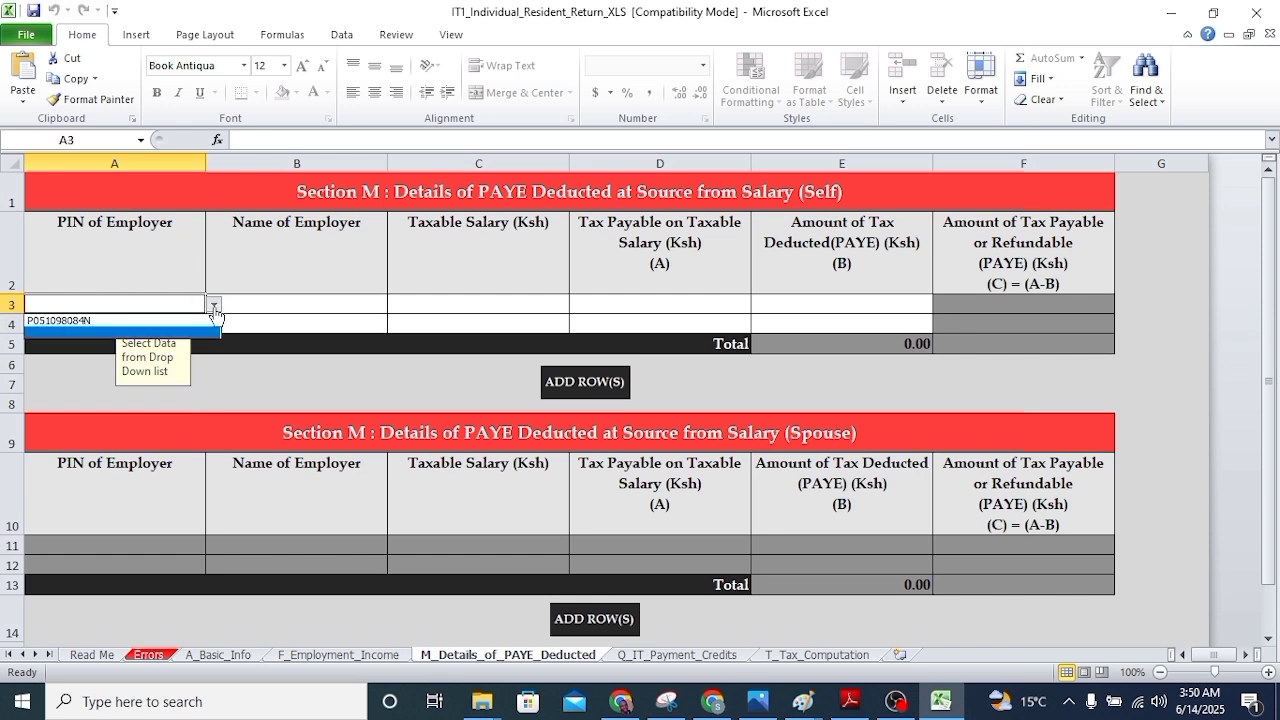
{"action": "left_click", "coordinate": [95, 321]}
{"action": "left_click", "coordinate": [310, 308]}
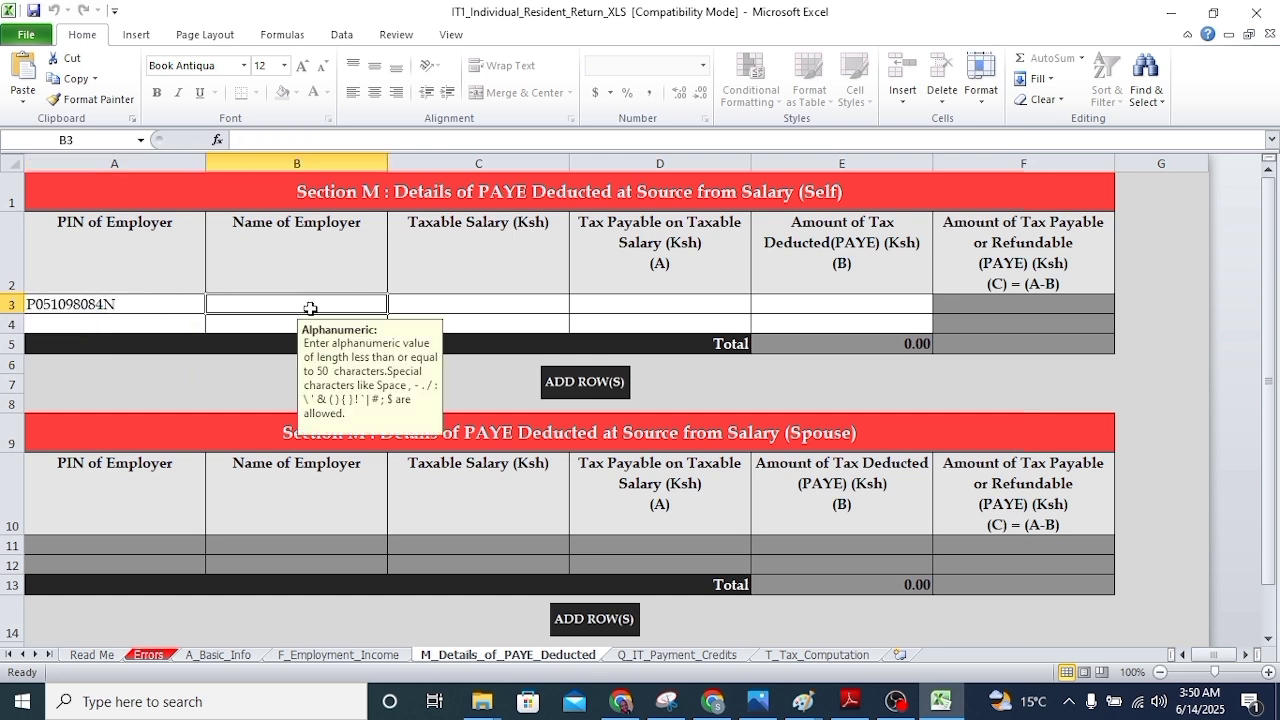
{"action": "type", "text": "T"}
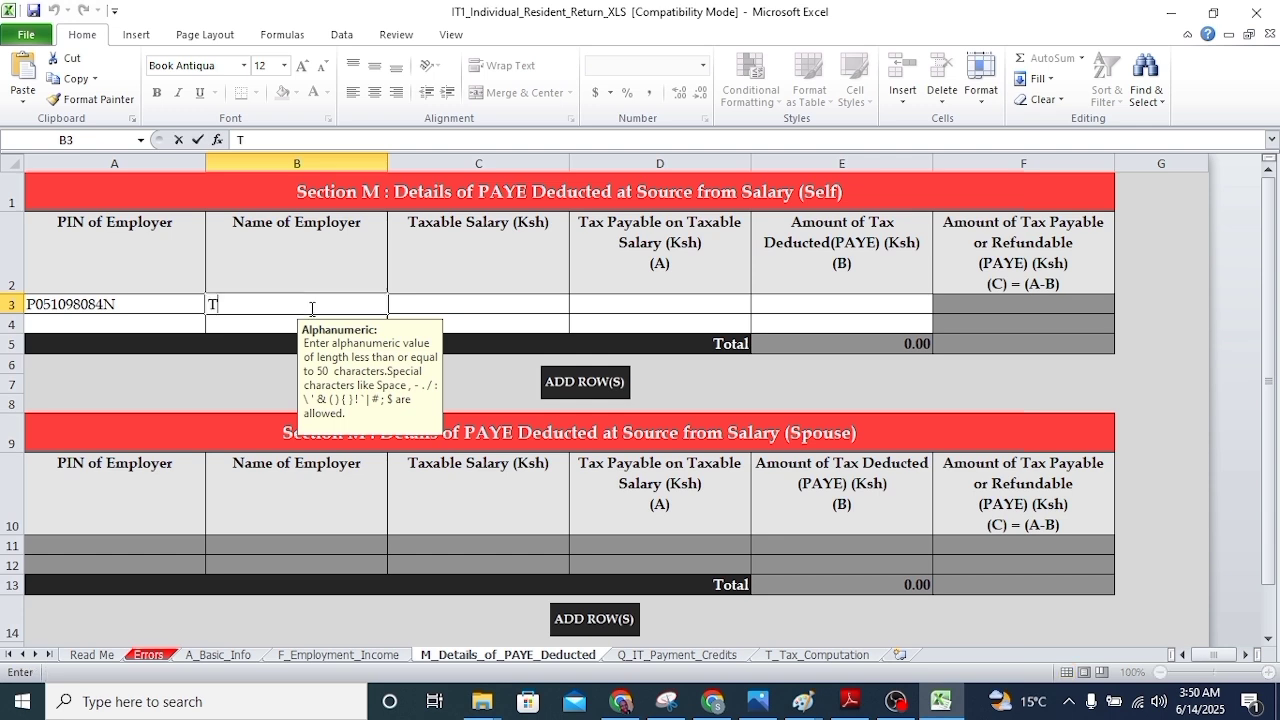
{"action": "type", "text": "EACHERS SERVICE COMMISSION"}
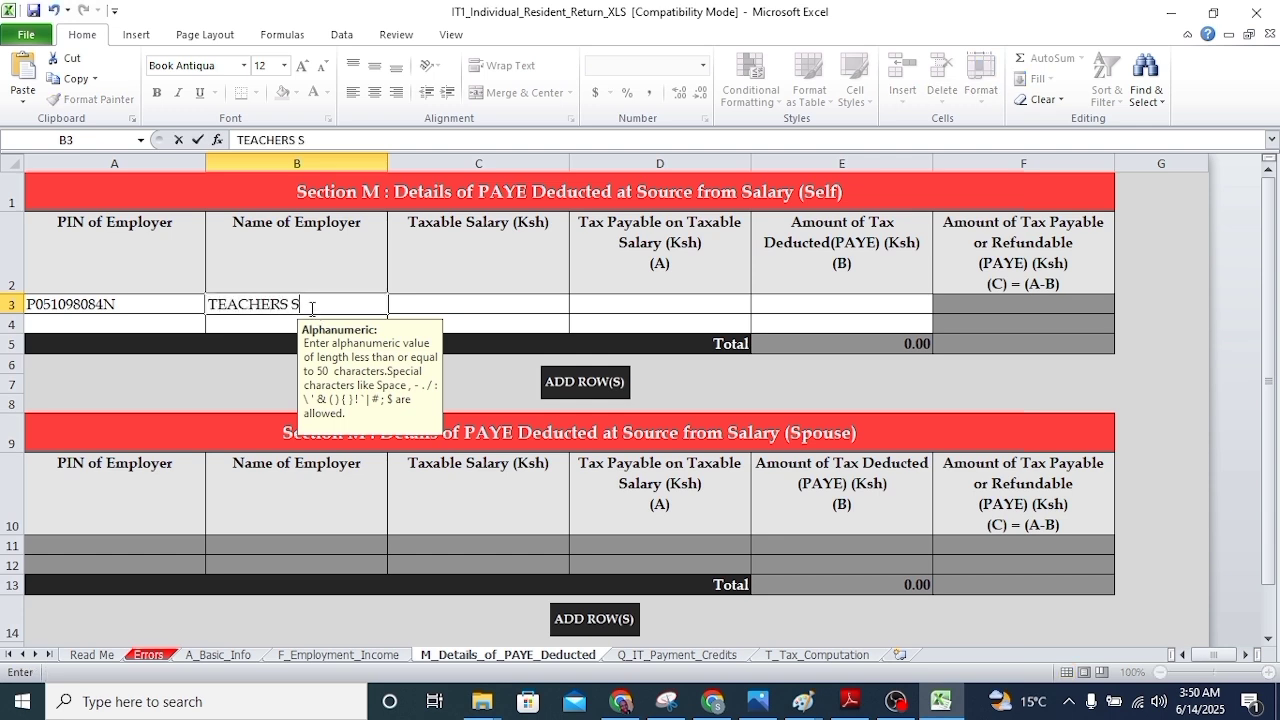
{"action": "left_click", "coordinate": [506, 307]}
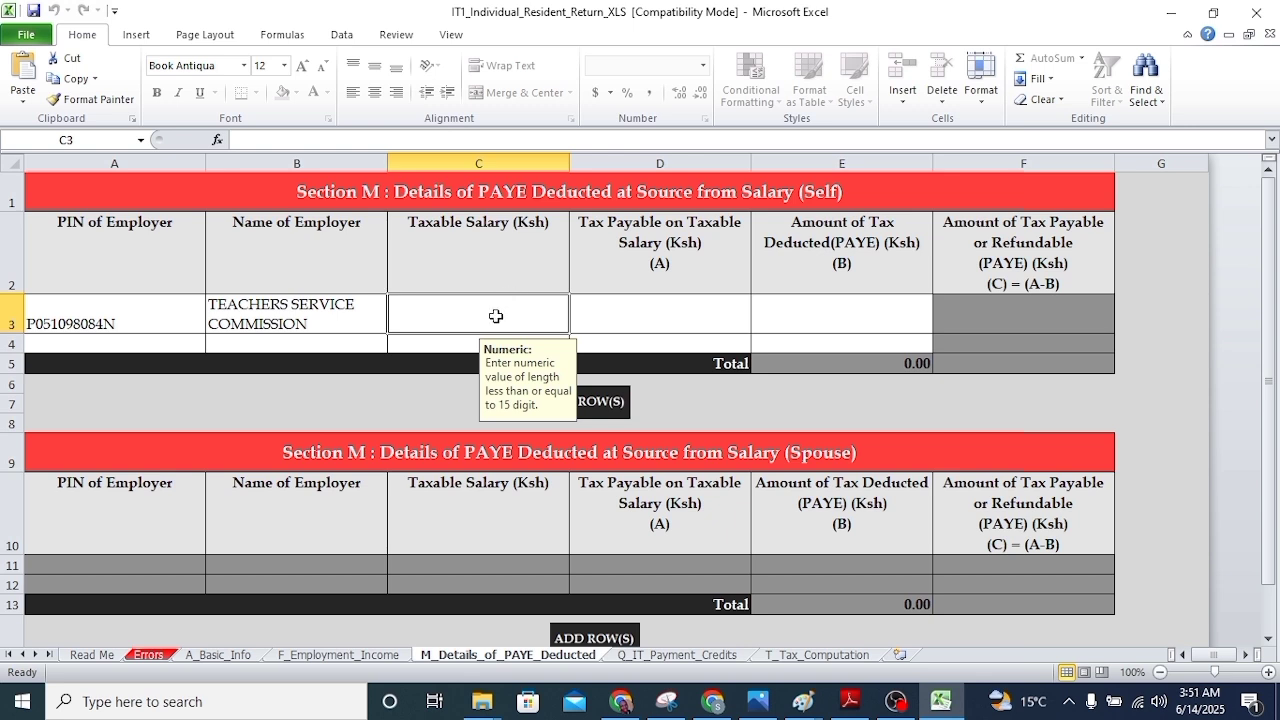
Enter taxable salary 1,136,768.00 in C3, read from the P9 form
{"action": "double_click", "coordinate": [566, 319]}
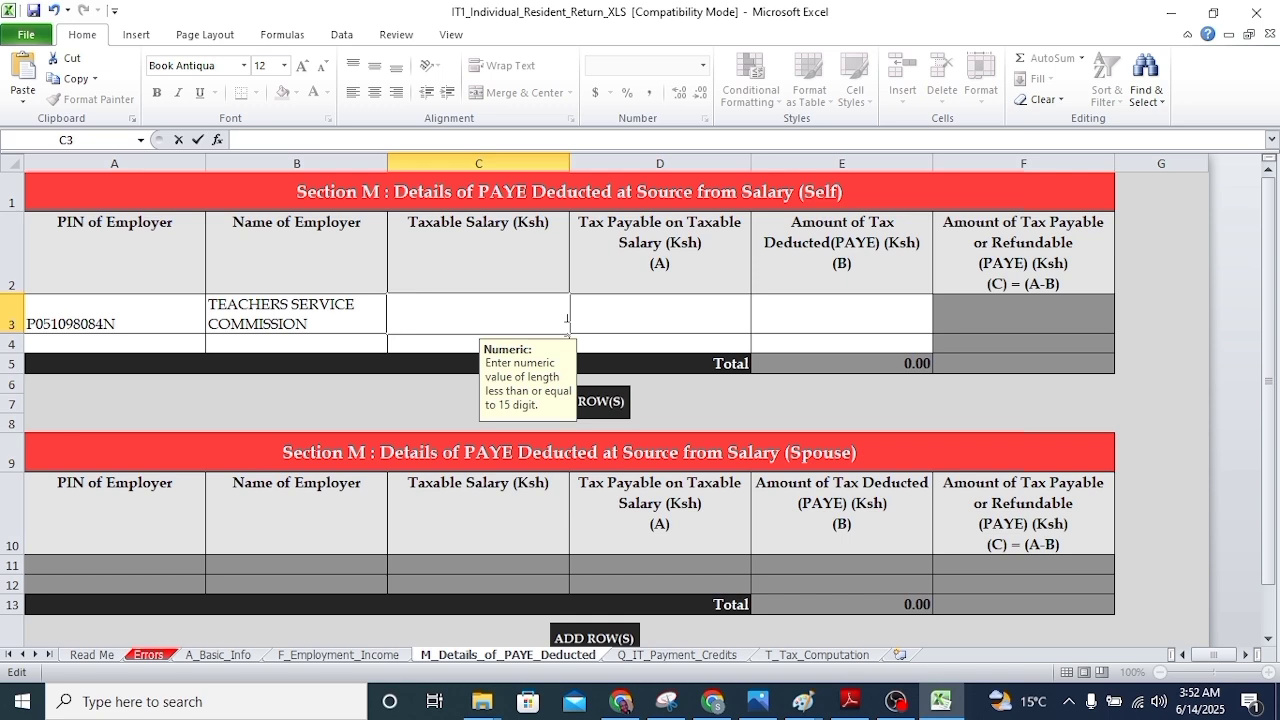
{"action": "left_click", "coordinate": [848, 705]}
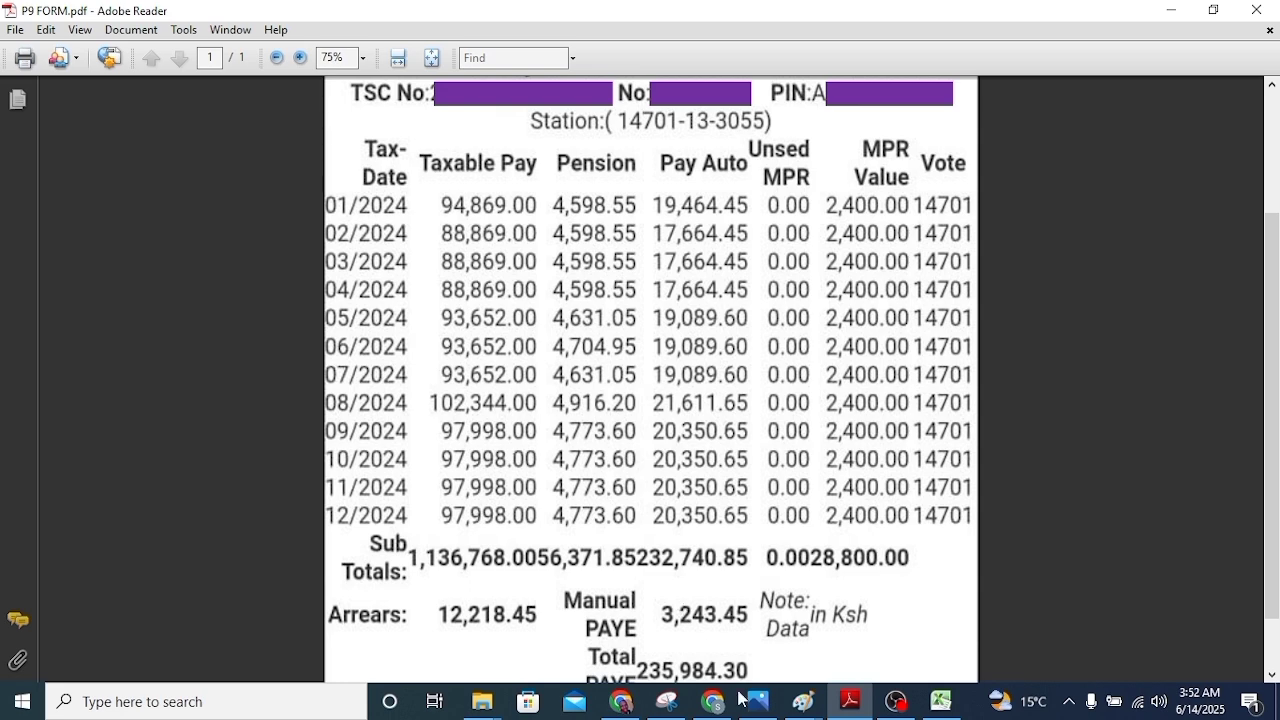
{"action": "left_click", "coordinate": [940, 702]}
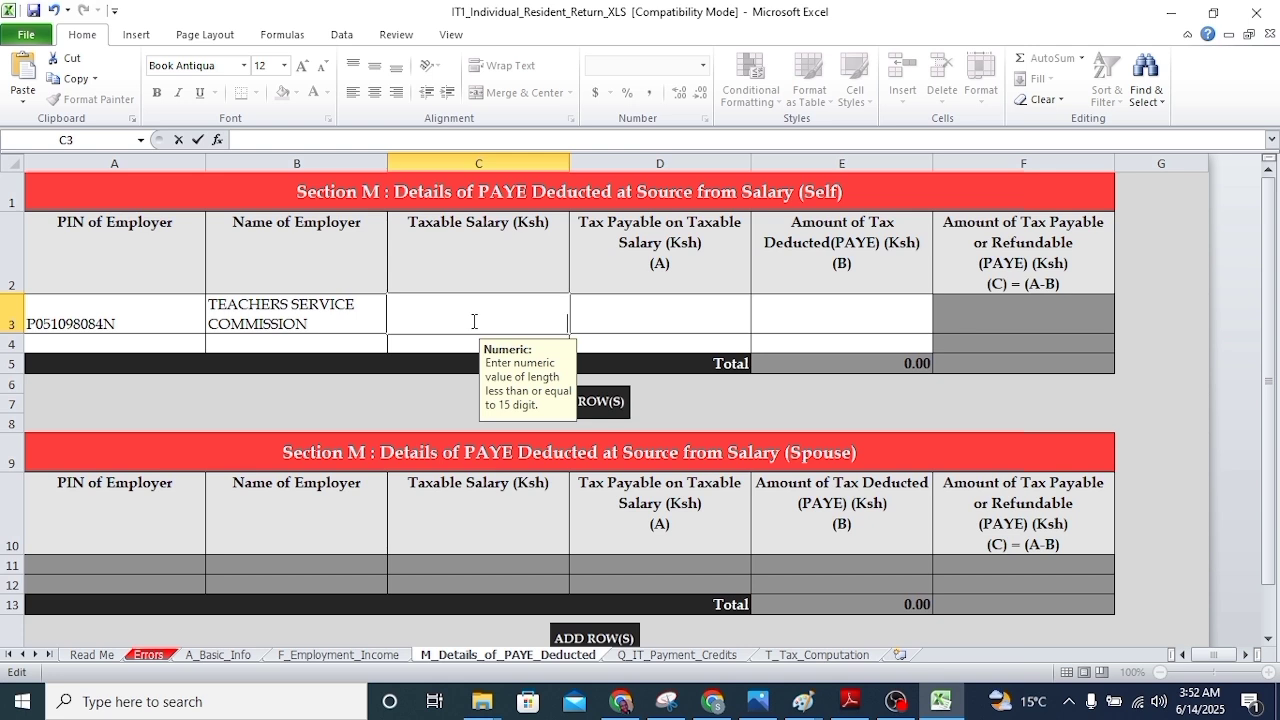
{"action": "type", "text": "1136768"}
{"action": "left_click", "coordinate": [660, 309]}
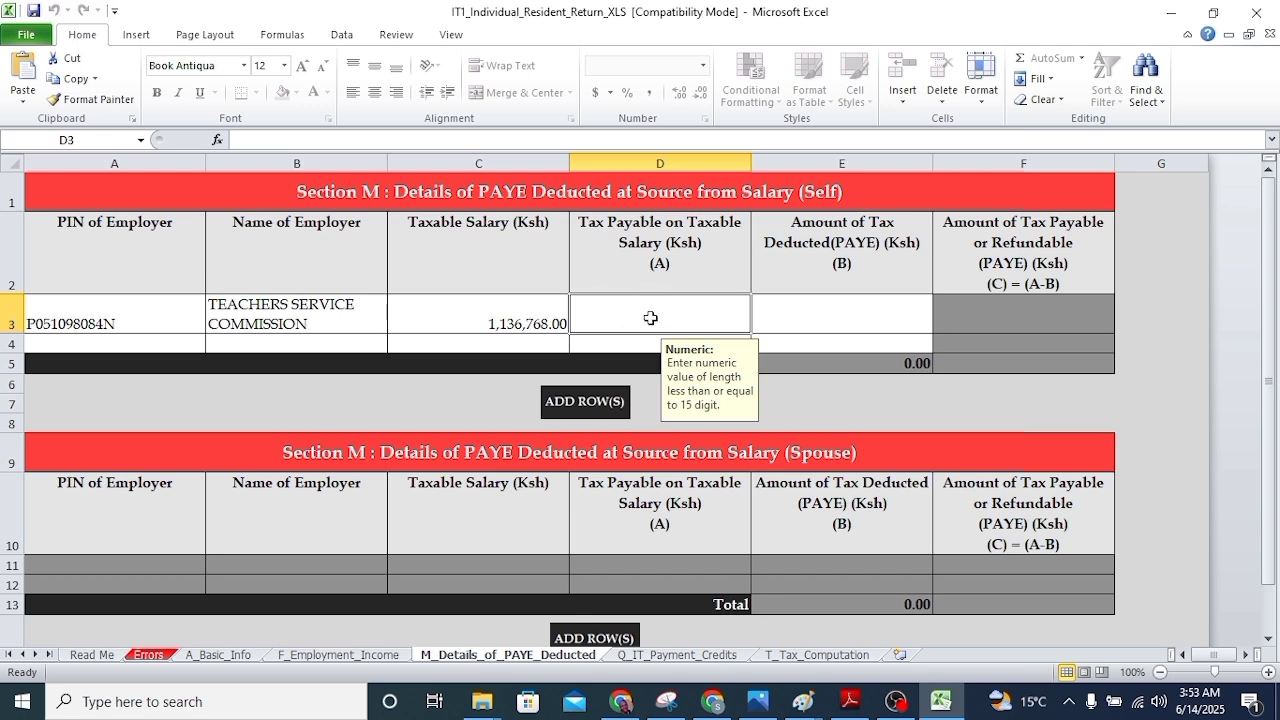
Enter 261,540.85 as the tax payable on taxable salary in D3, using the P9 form
{"action": "key", "text": "alt+Tab"}
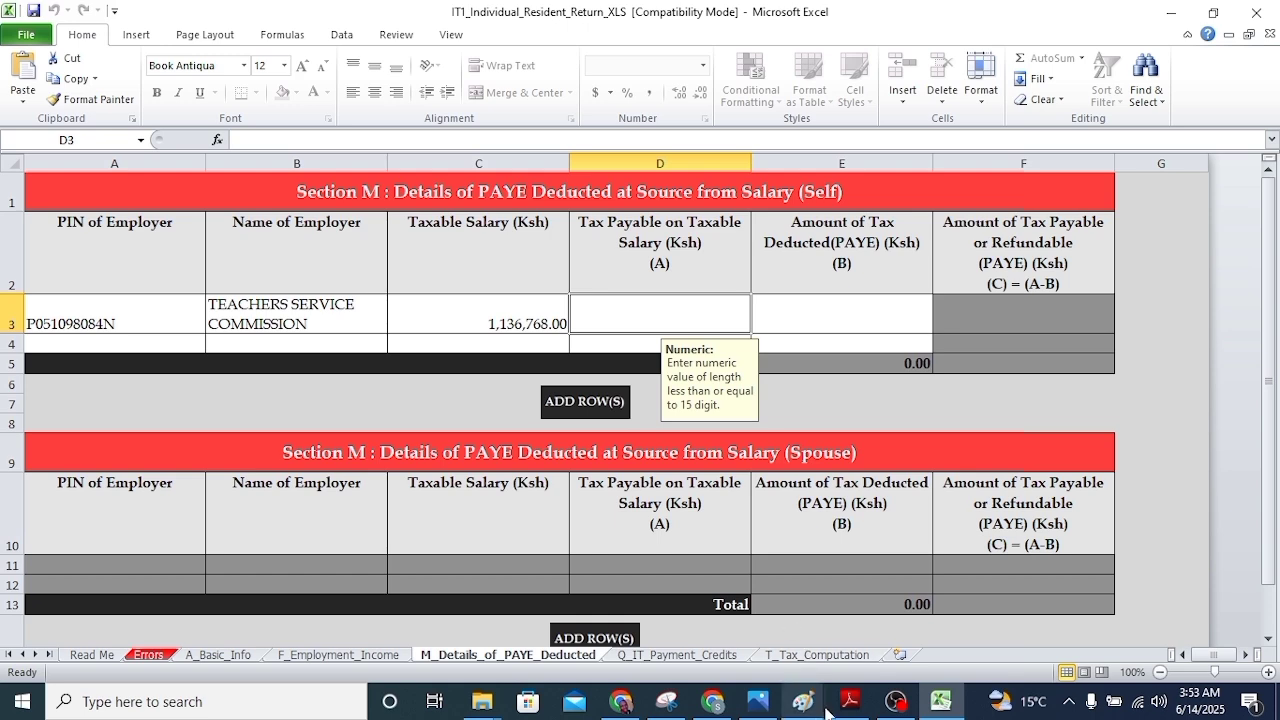
{"action": "left_click", "coordinate": [862, 703]}
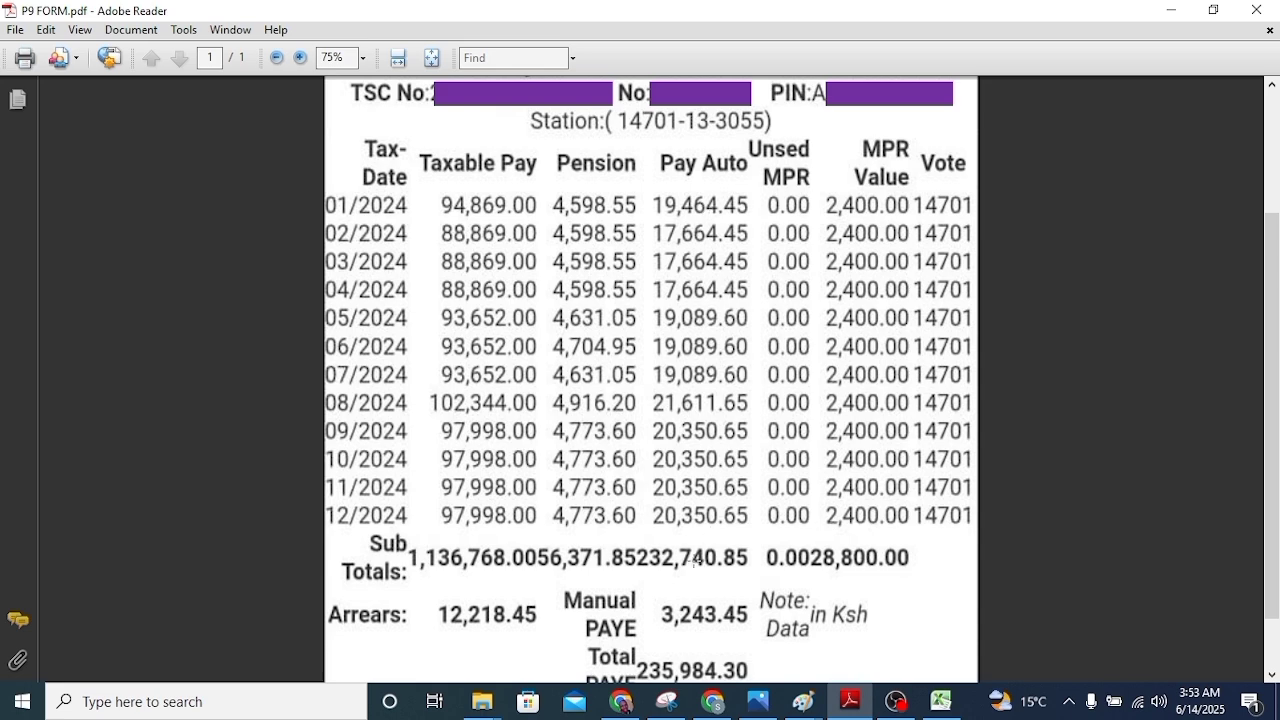
{"action": "left_click", "coordinate": [940, 701]}
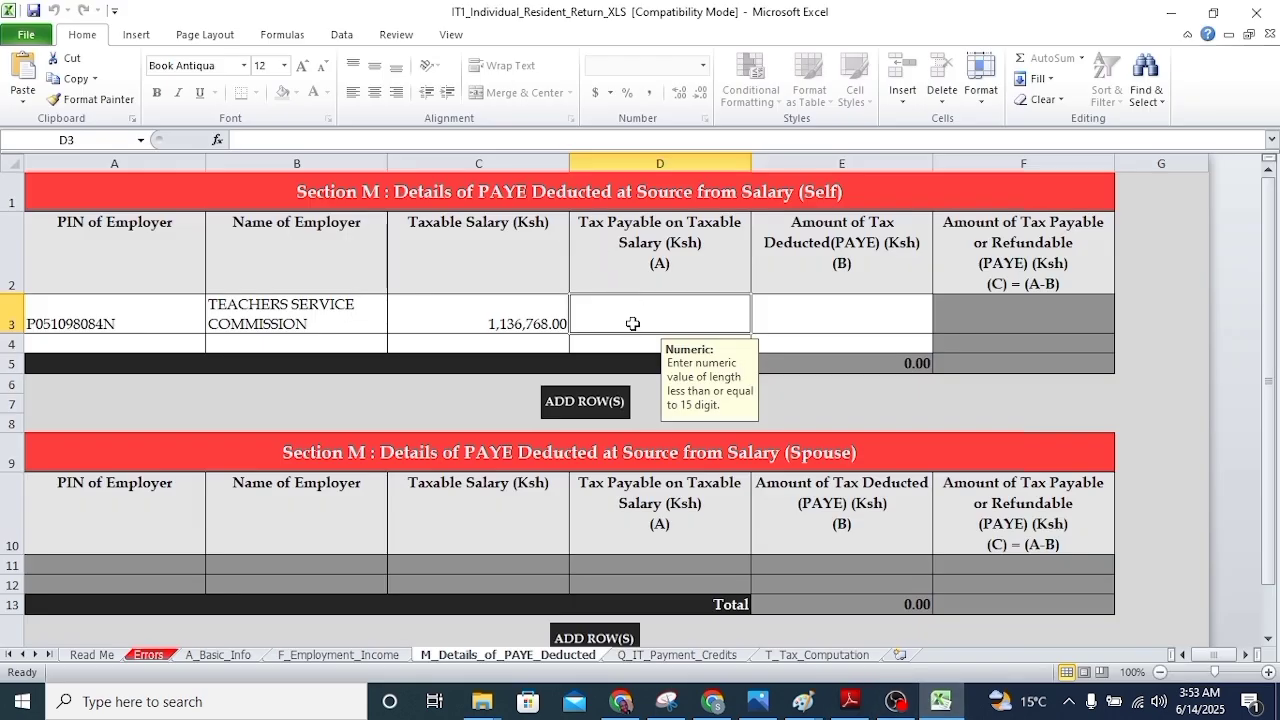
{"action": "type", "text": "261"}
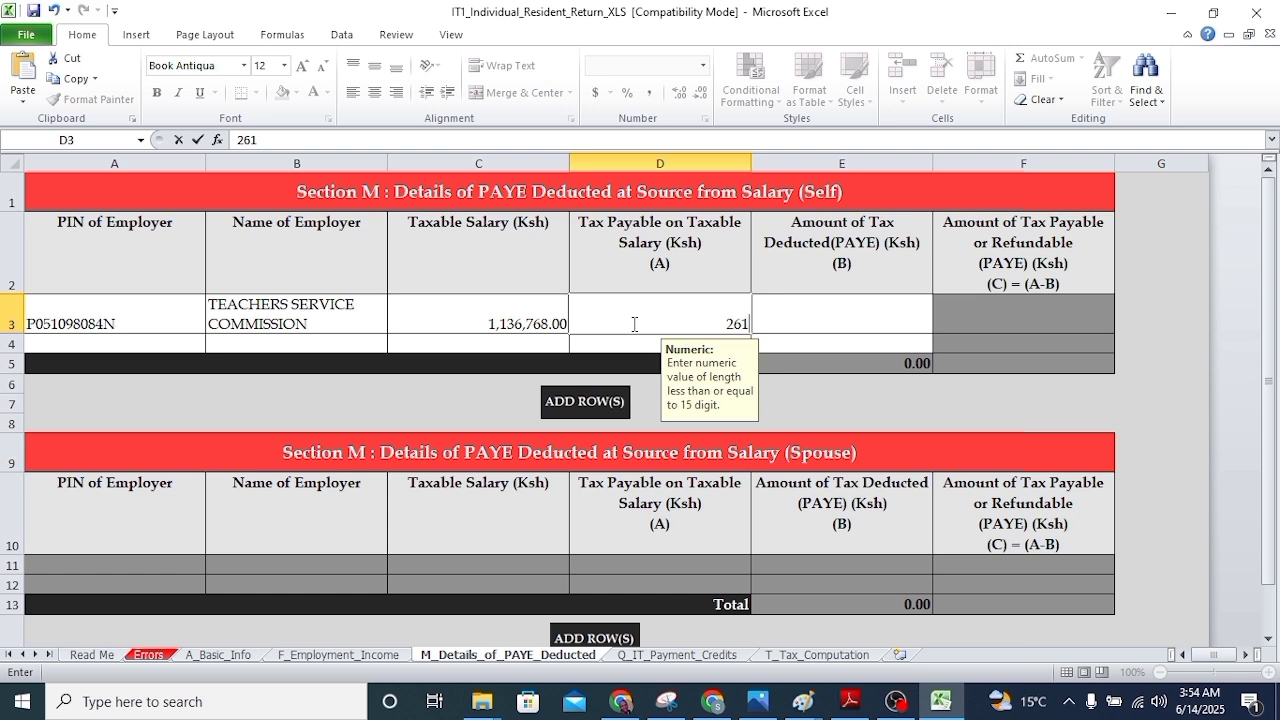
{"action": "type", "text": "4"}
{"action": "key", "text": "BackSpace"}
{"action": "type", "text": "540.85"}
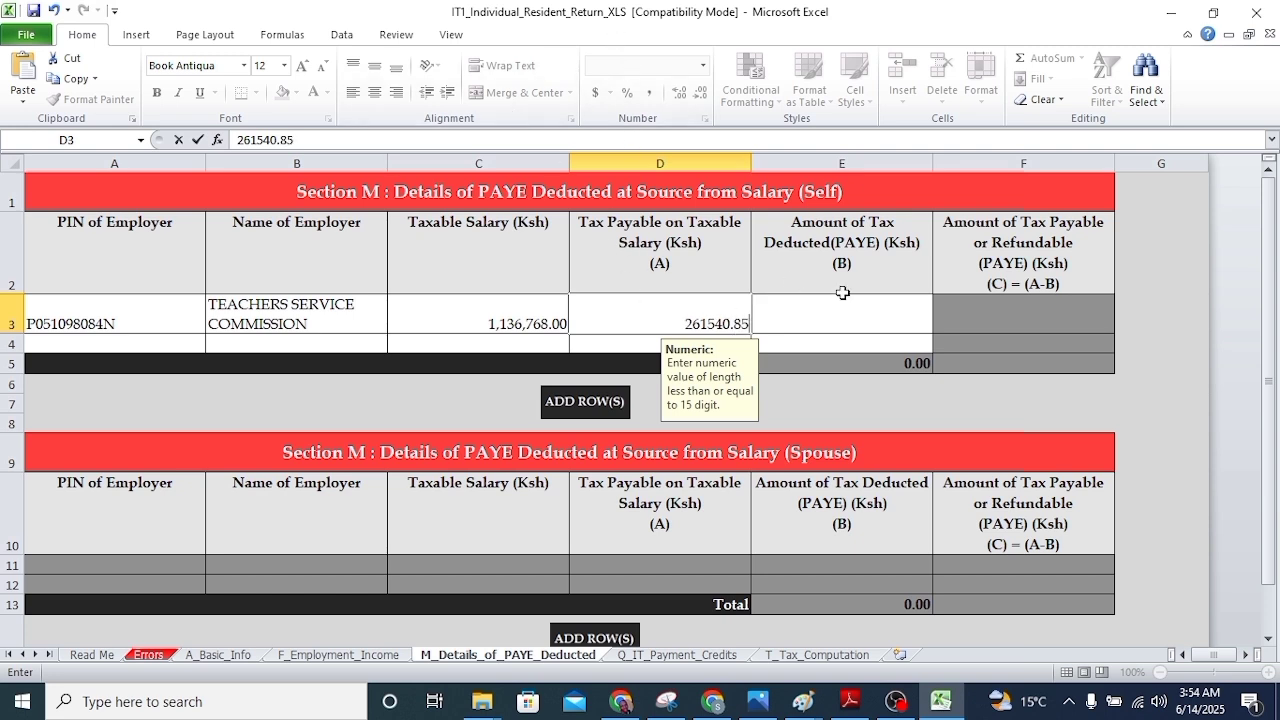
{"action": "left_click", "coordinate": [875, 314]}
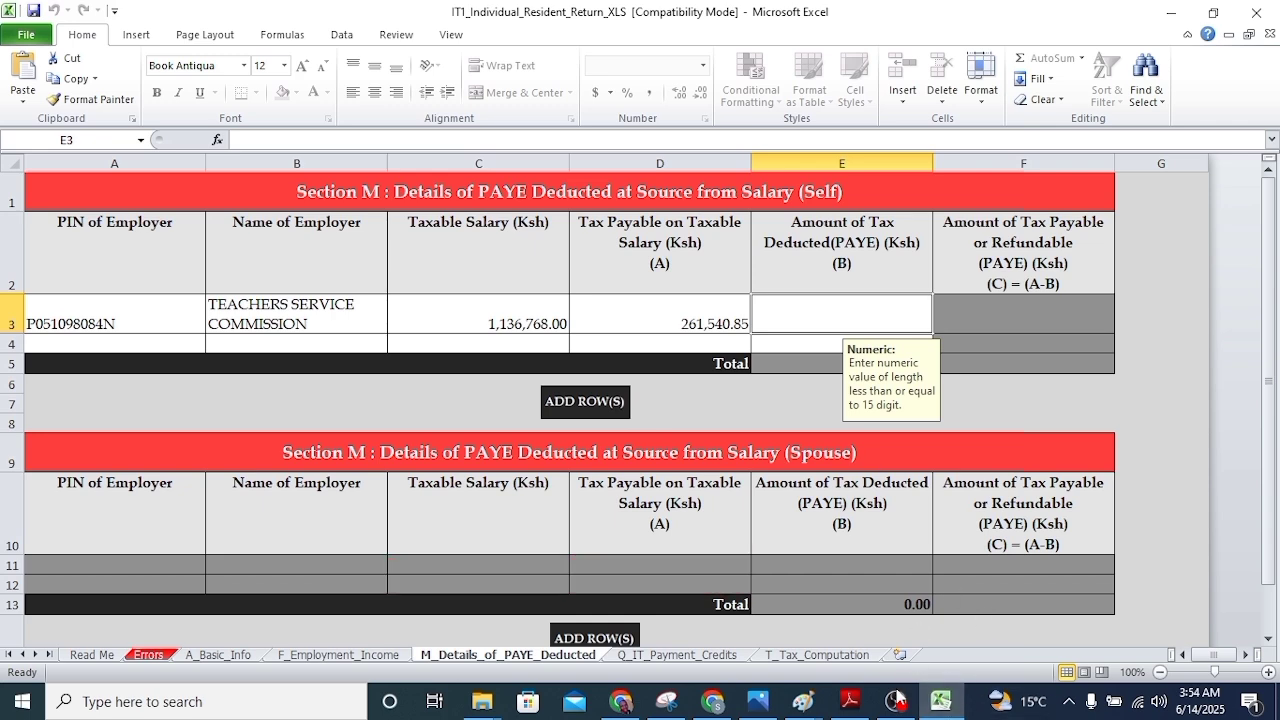
{"action": "left_click", "coordinate": [850, 701]}
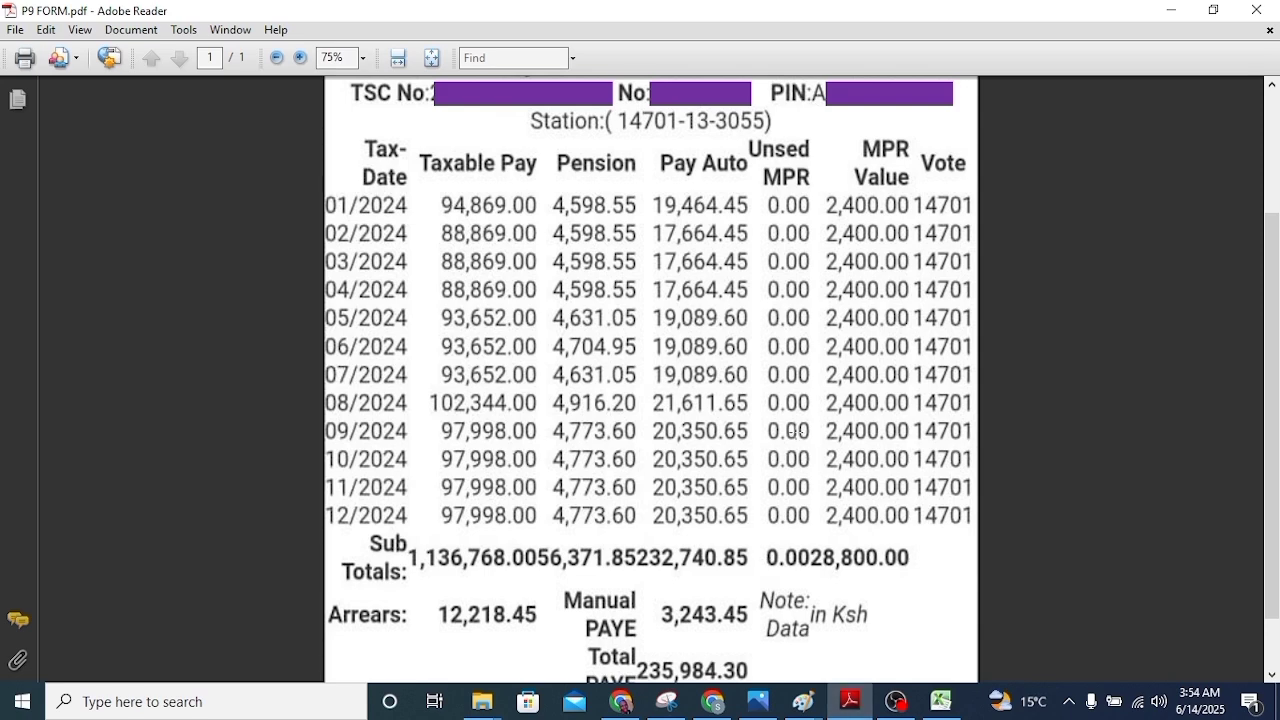
Read the P9 form's Total PAYE of 235,984.30 and return to the Excel workbook
{"action": "scroll", "coordinate": [643, 433], "scroll_direction": "down", "scroll_amount": 1}
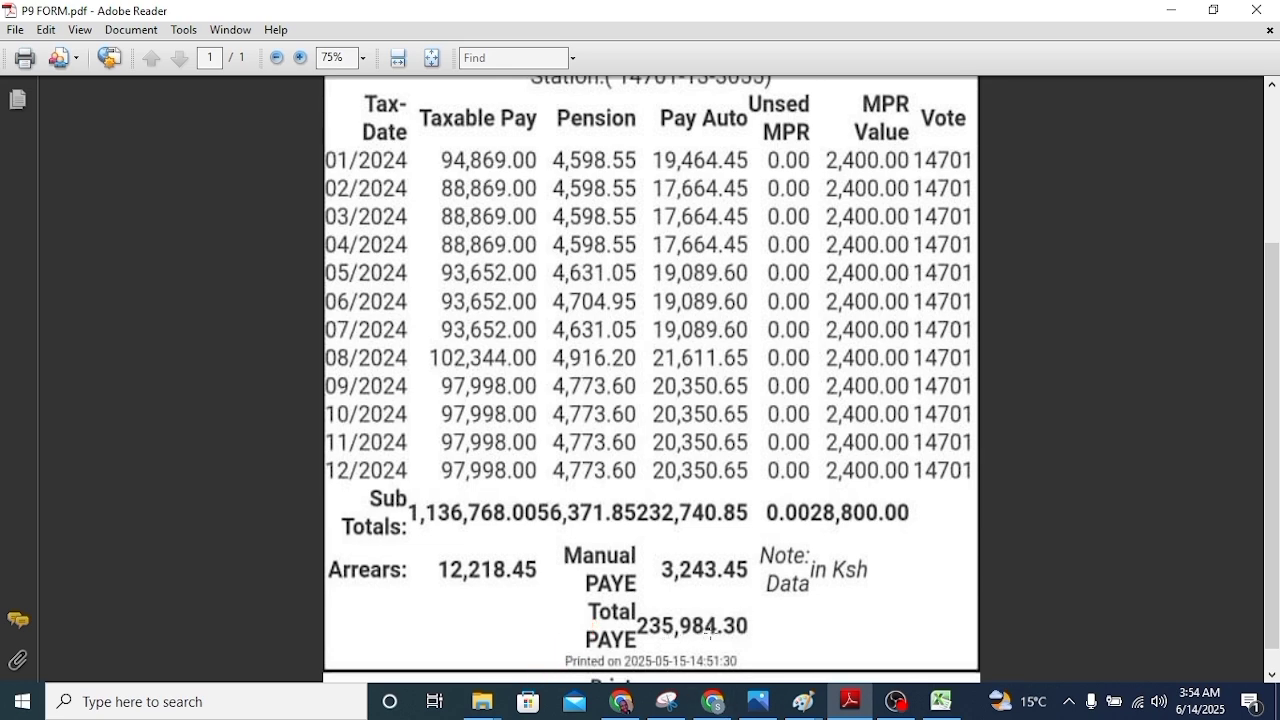
{"action": "left_click", "coordinate": [940, 701]}
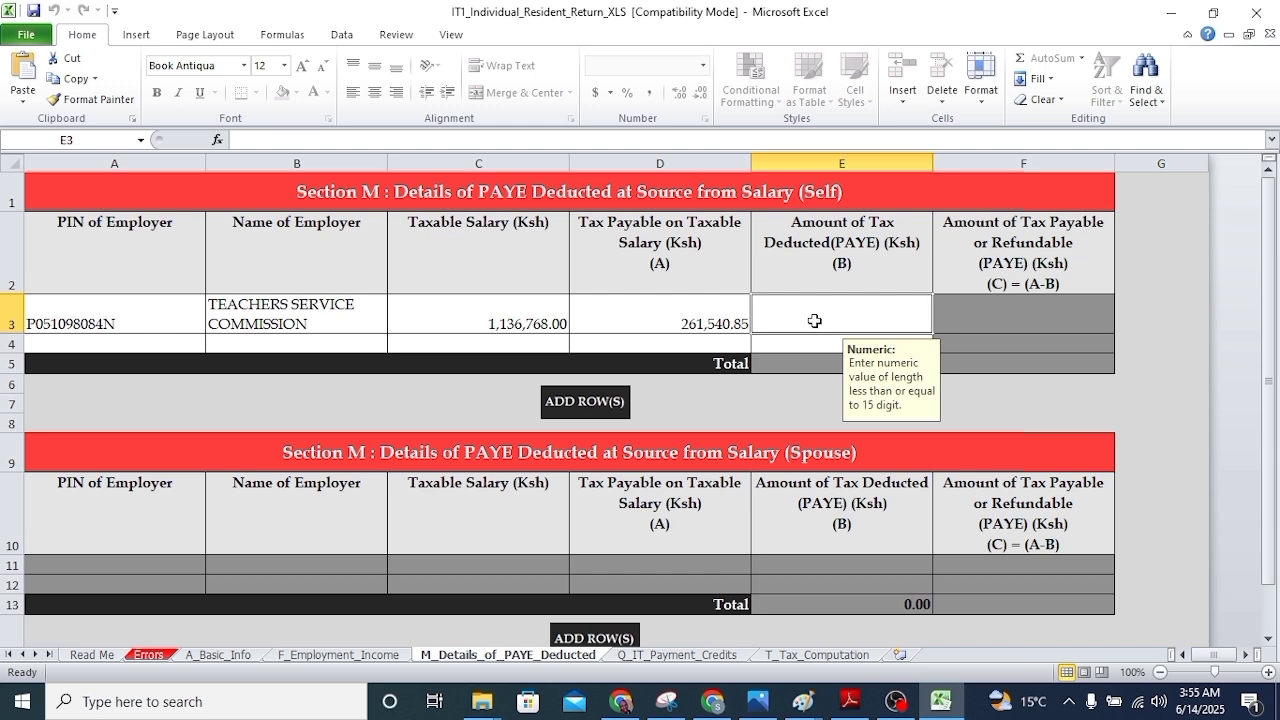
Record 235,984.30 PAYE deducted in E3, leaving 25,556.55 payable, and advance to Q_IT_Payment_Credits
{"action": "type", "text": "235"}
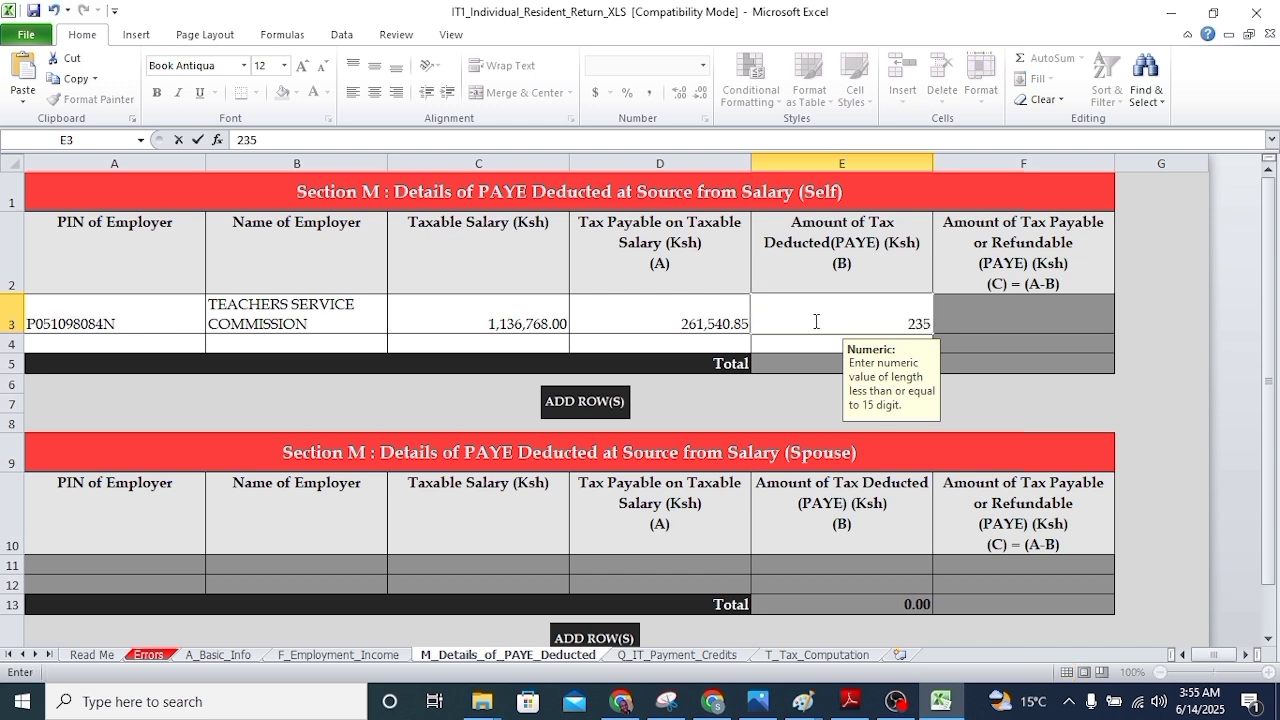
{"action": "type", "text": "984.3"}
{"action": "left_click", "coordinate": [775, 394]}
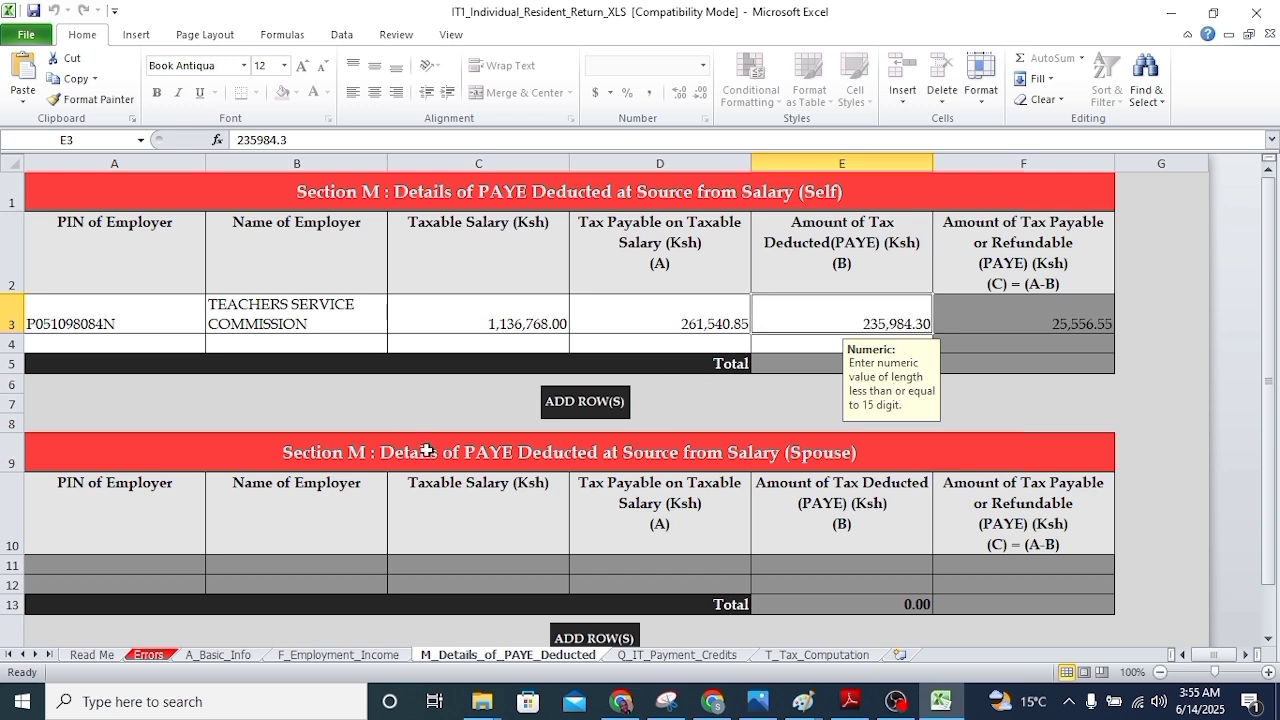
{"action": "scroll", "coordinate": [509, 438], "scroll_direction": "down", "scroll_amount": 3}
{"action": "left_click", "coordinate": [652, 386]}
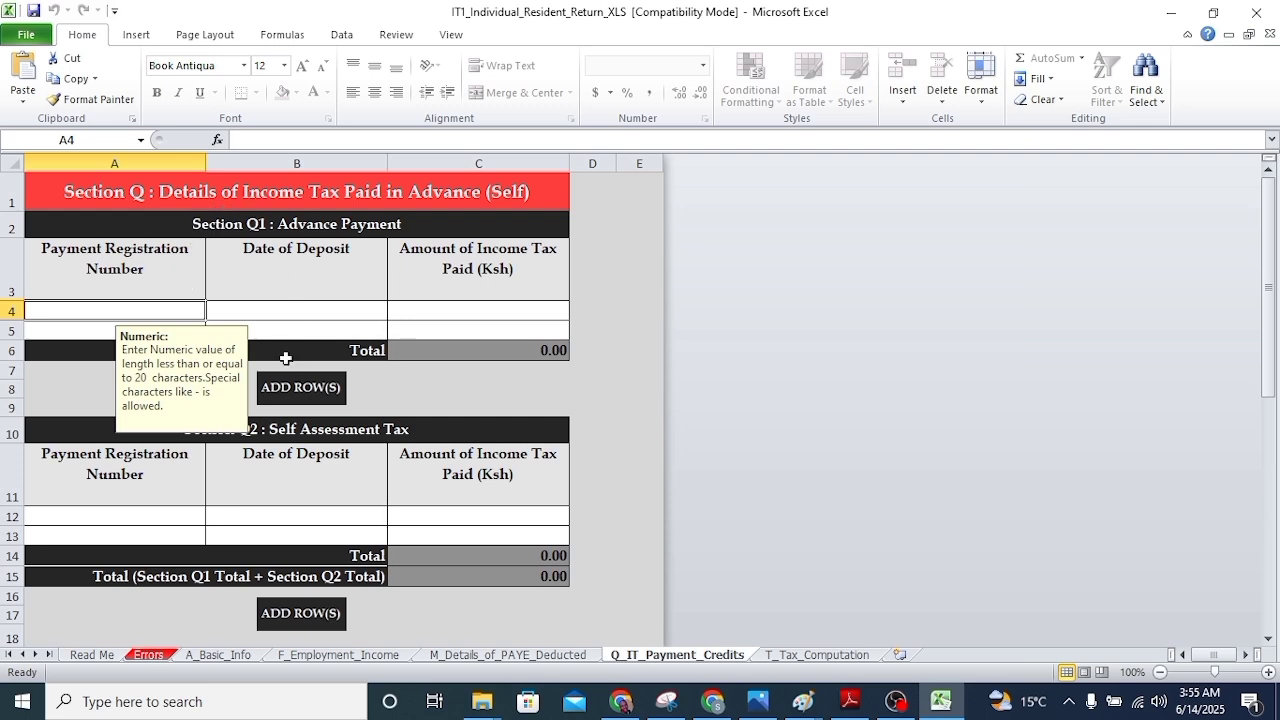
Advance to the T_Tax_Computation sheet and view the P9 pension subtotal of 56,371.85
{"action": "scroll", "coordinate": [291, 386], "scroll_direction": "down", "scroll_amount": 3}
{"action": "scroll", "coordinate": [410, 460], "scroll_direction": "down", "scroll_amount": 3}
{"action": "scroll", "coordinate": [418, 463], "scroll_direction": "down", "scroll_amount": 3}
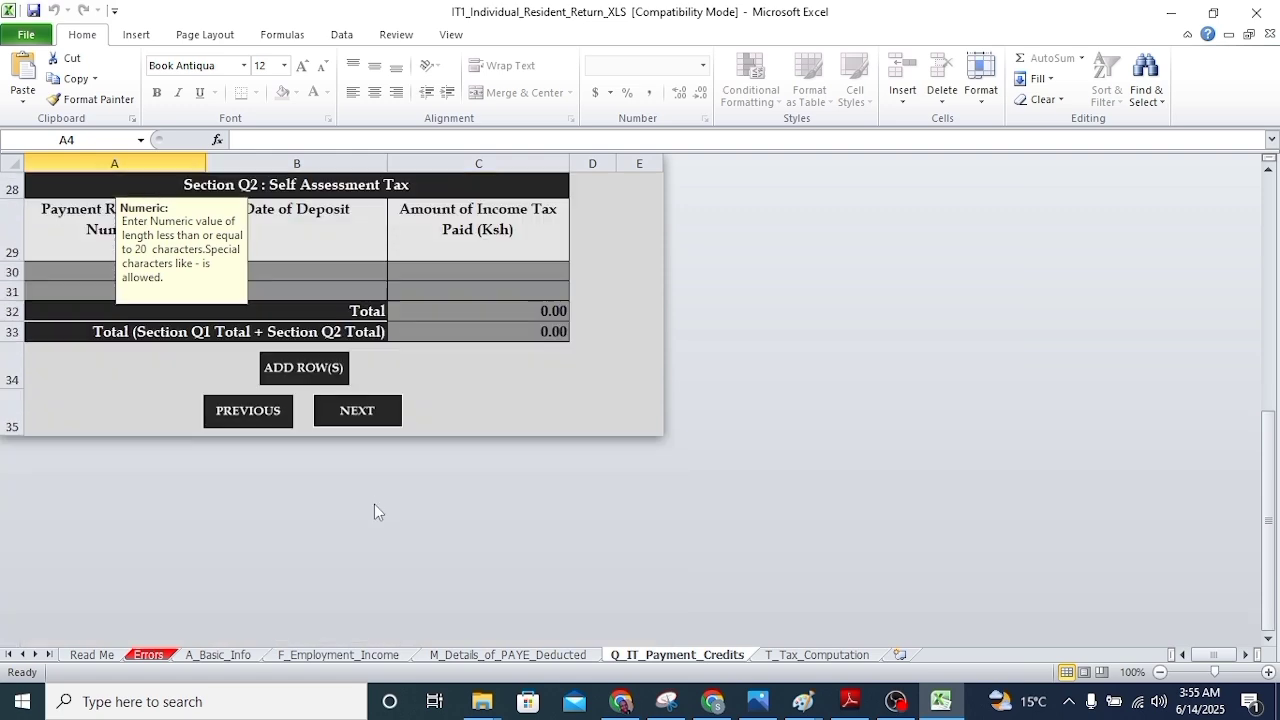
{"action": "left_click", "coordinate": [366, 418]}
{"action": "scroll", "coordinate": [895, 440], "scroll_direction": "down", "scroll_amount": 2}
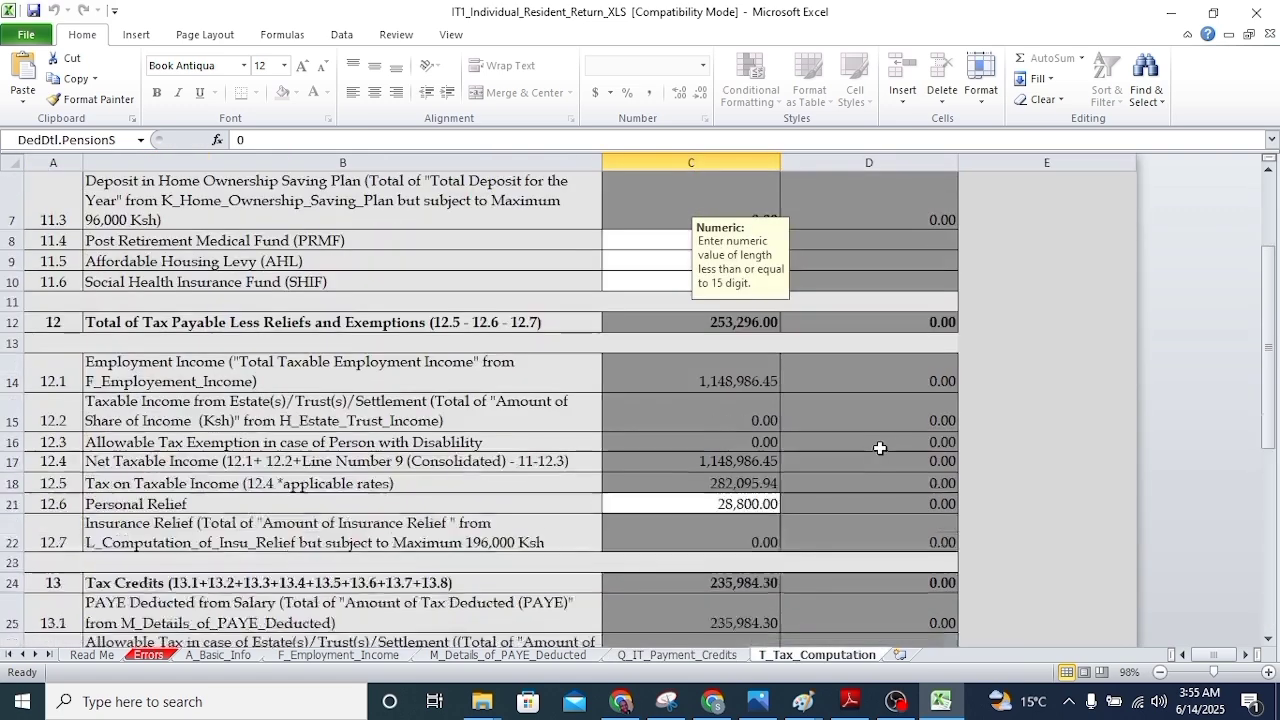
{"action": "scroll", "coordinate": [875, 442], "scroll_direction": "up", "scroll_amount": 2}
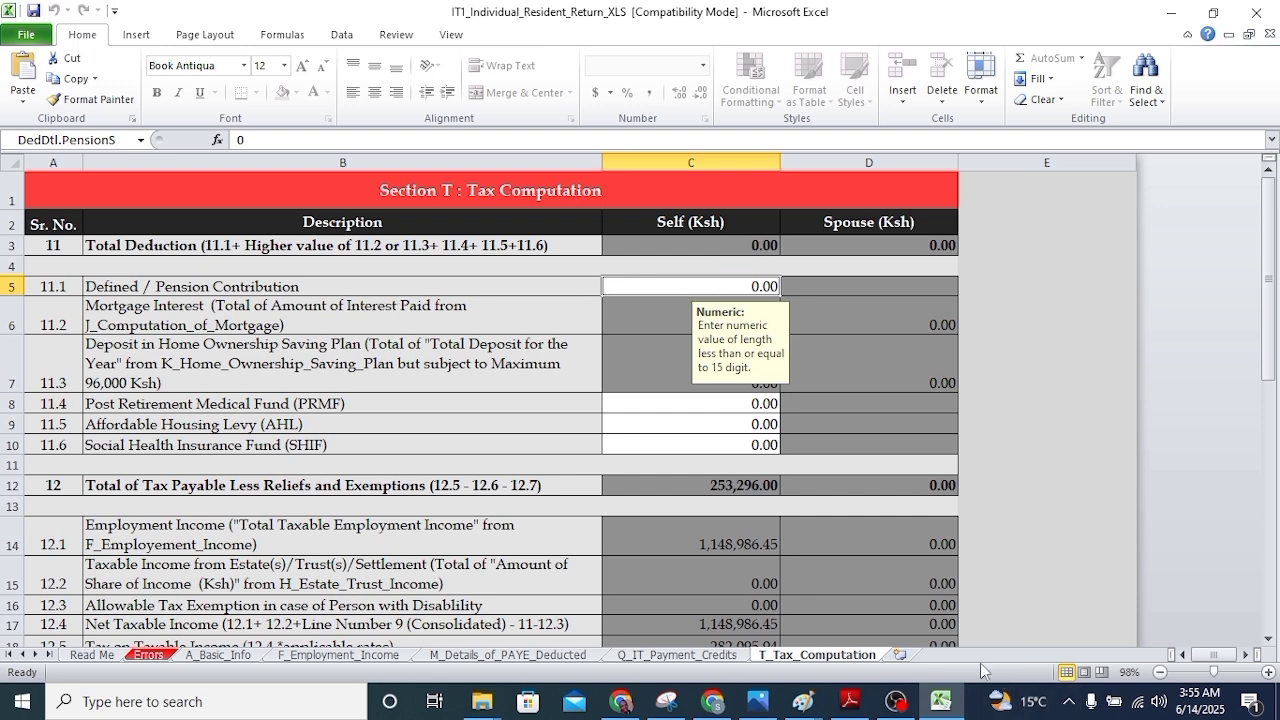
{"action": "left_click", "coordinate": [850, 700]}
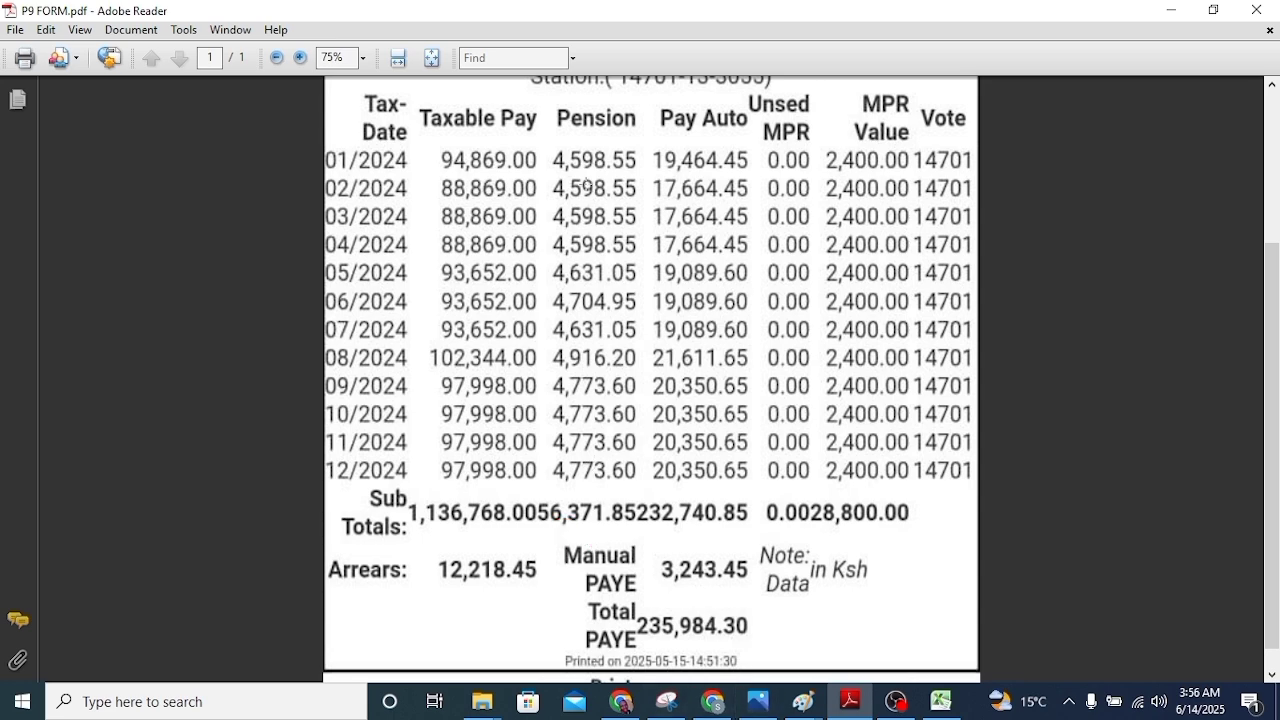
Enter 56,371.85 as Defined / Pension Contribution in C5 and check tax due is 400.70
{"action": "left_click", "coordinate": [940, 702]}
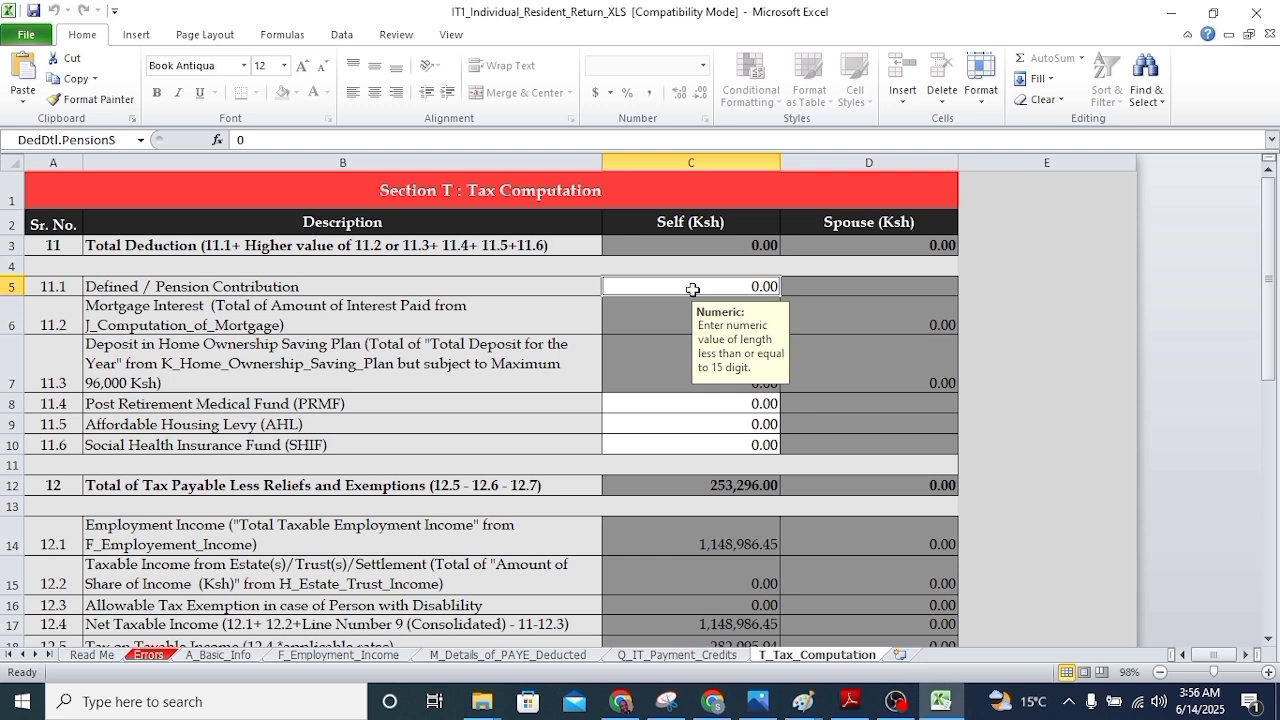
{"action": "type", "text": "56"}
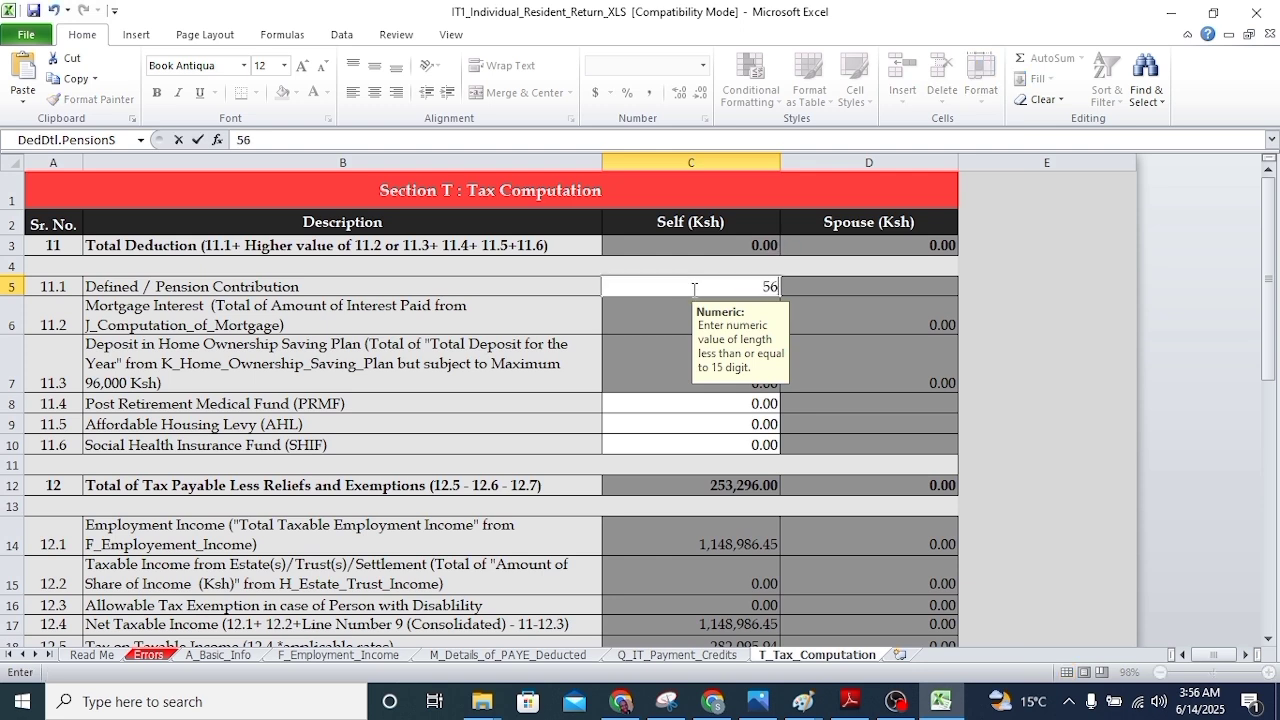
{"action": "type", "text": "371.85"}
{"action": "key", "text": "Return"}
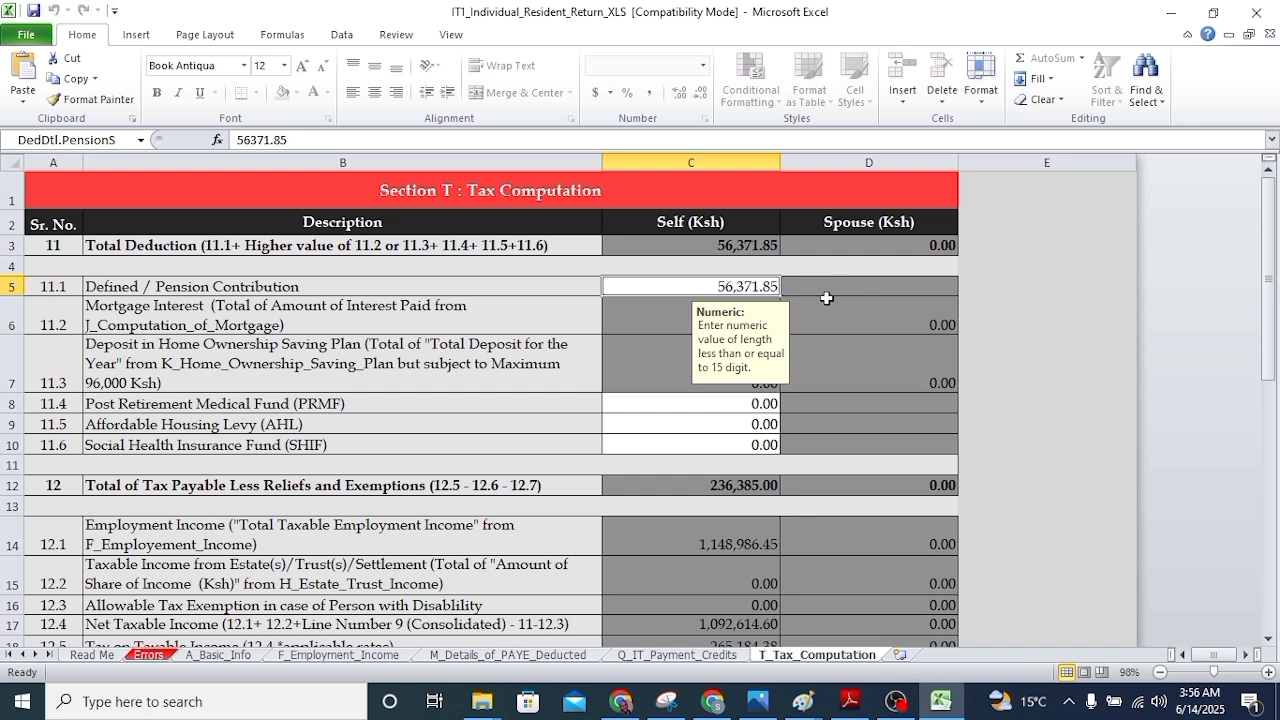
{"action": "scroll", "coordinate": [778, 425], "scroll_direction": "down", "scroll_amount": 1}
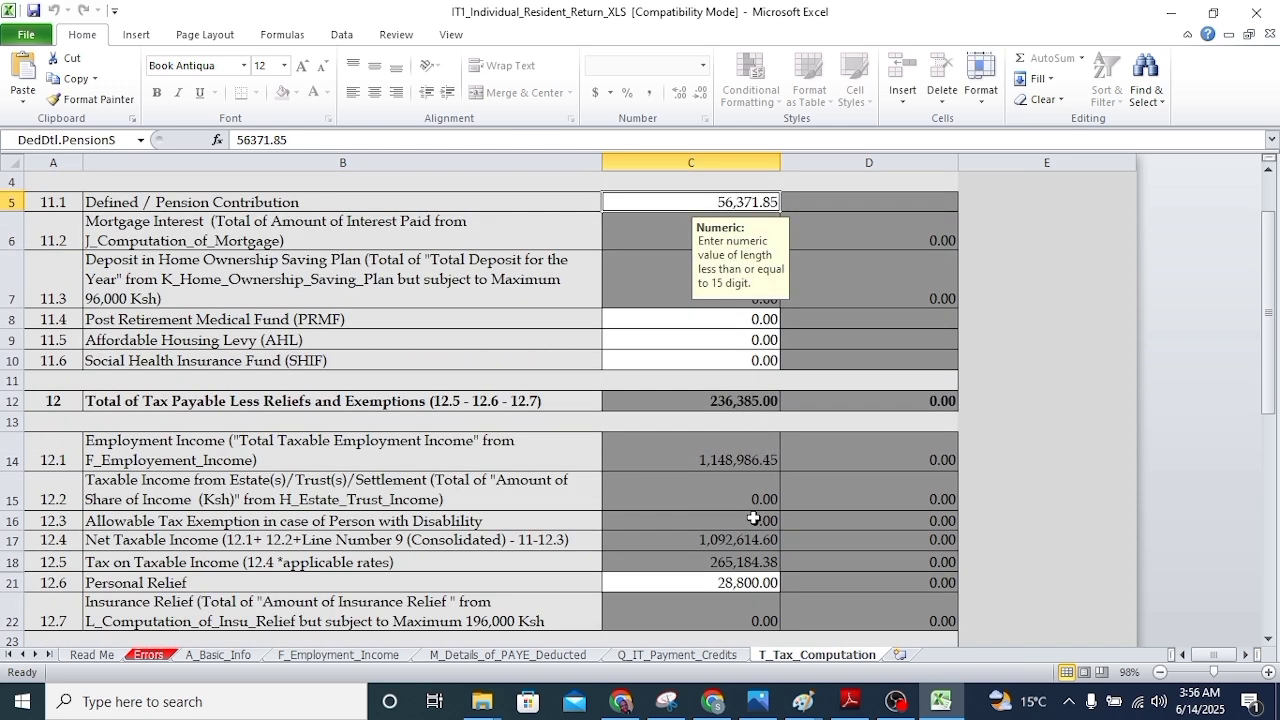
{"action": "scroll", "coordinate": [752, 517], "scroll_direction": "down", "scroll_amount": 1}
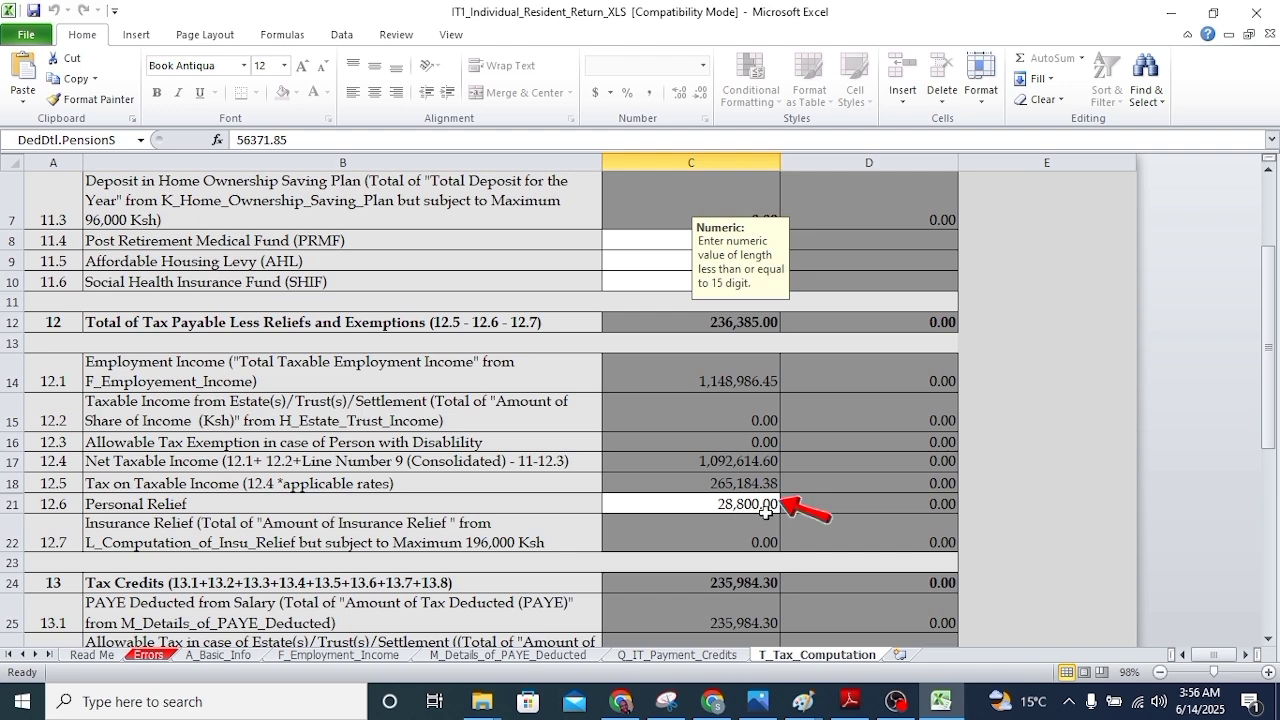
{"action": "scroll", "coordinate": [803, 448], "scroll_direction": "down", "scroll_amount": 6}
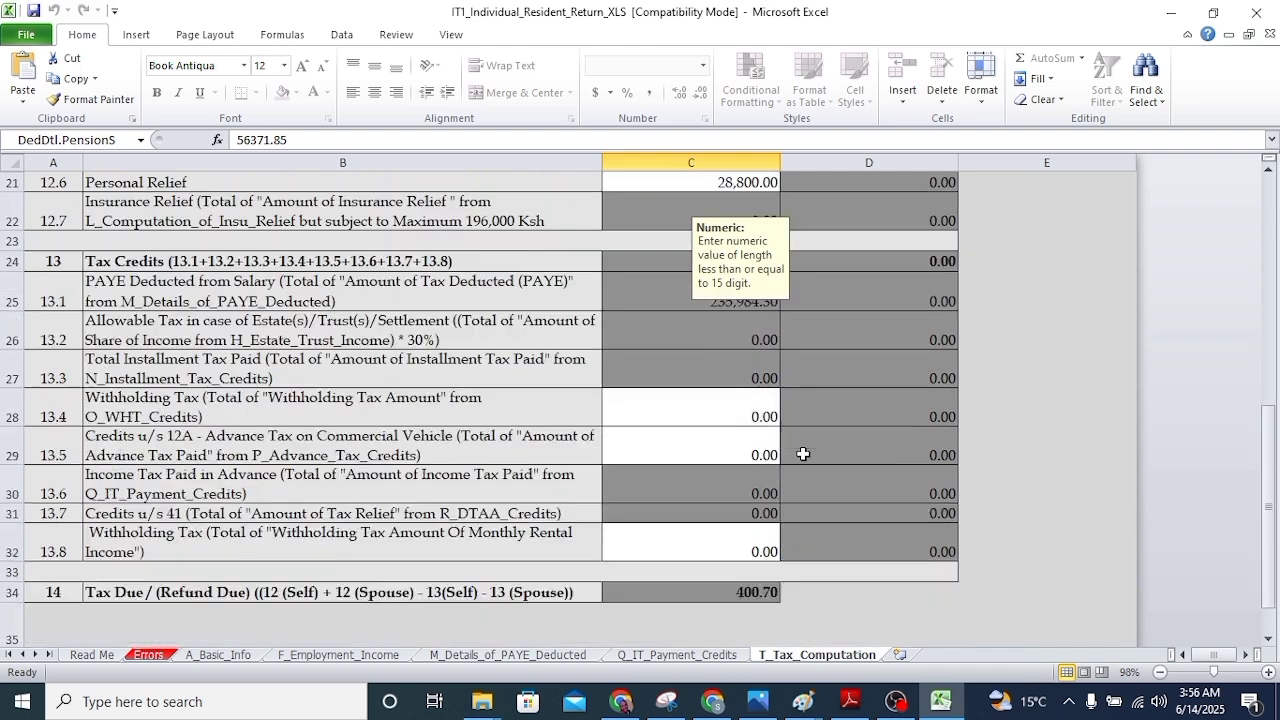
{"action": "scroll", "coordinate": [802, 440], "scroll_direction": "down", "scroll_amount": 3}
{"action": "scroll", "coordinate": [805, 415], "scroll_direction": "up", "scroll_amount": 3}
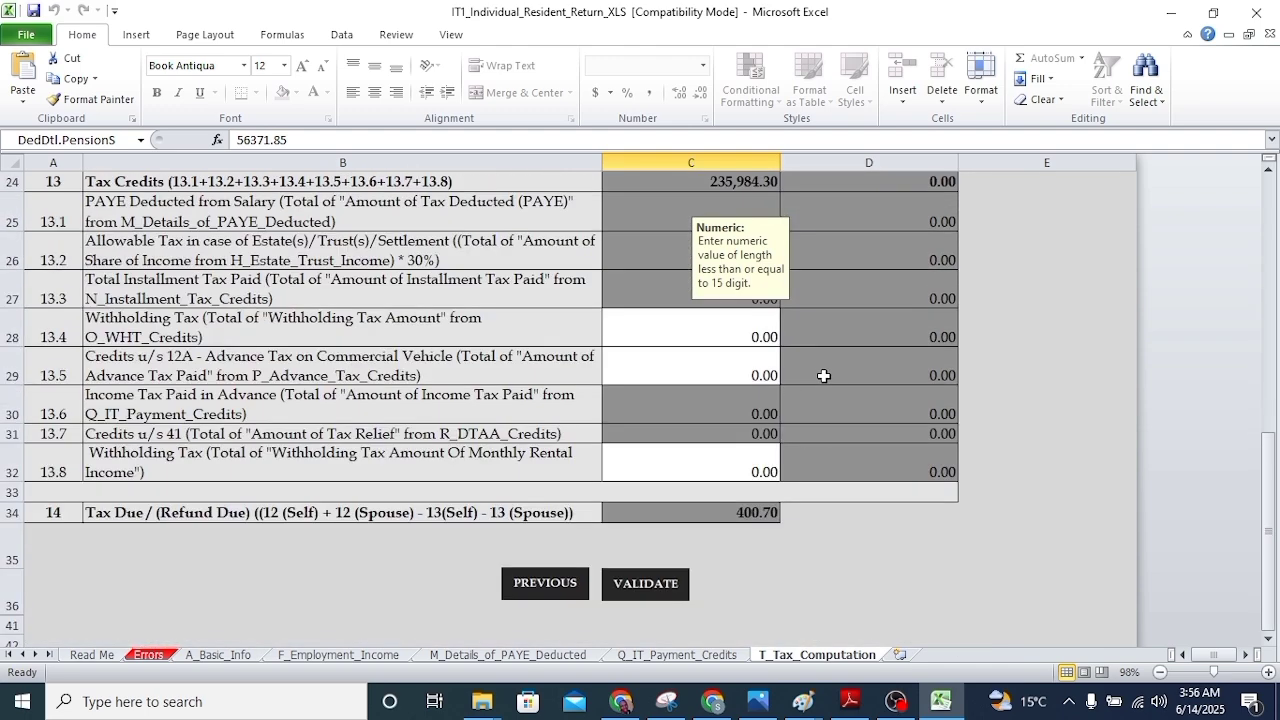
{"action": "scroll", "coordinate": [840, 370], "scroll_direction": "up", "scroll_amount": 2}
{"action": "scroll", "coordinate": [855, 365], "scroll_direction": "down", "scroll_amount": 3}
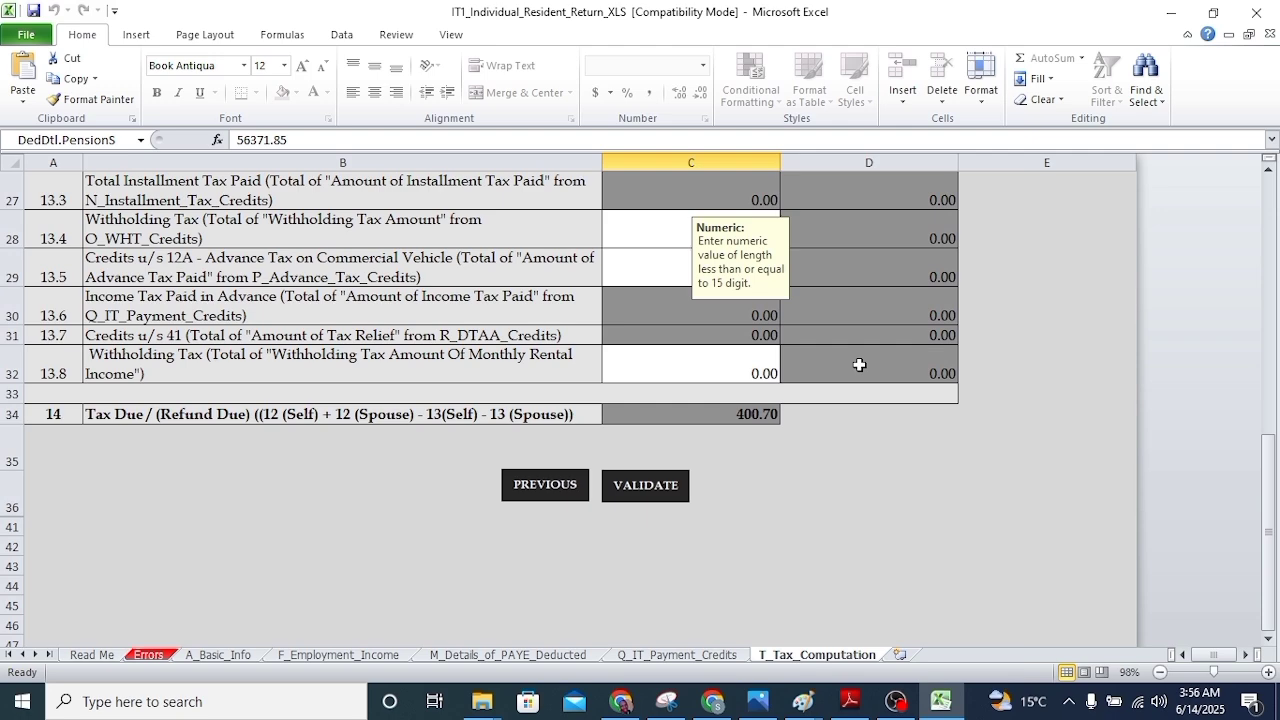
{"action": "scroll", "coordinate": [845, 372], "scroll_direction": "up", "scroll_amount": 1}
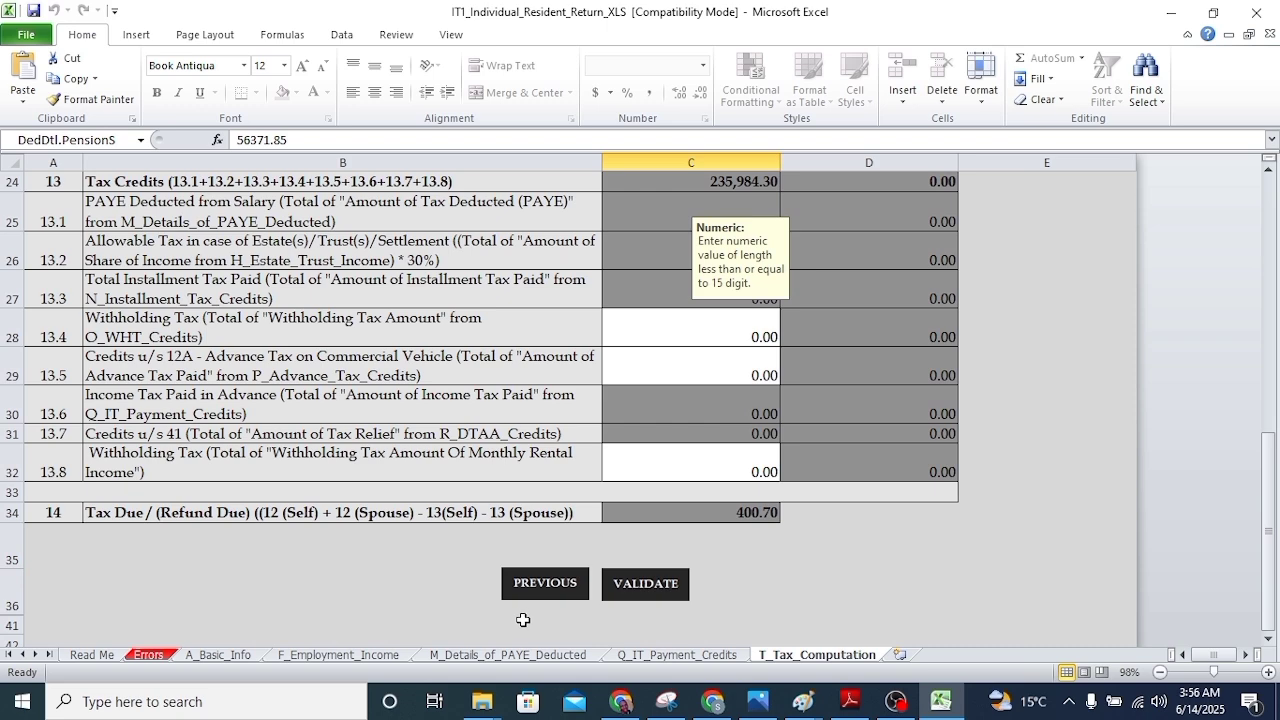
Cross-check the PAYE deducted sheet against the P9 form, then run VALIDATE on the return
{"action": "left_click", "coordinate": [487, 655]}
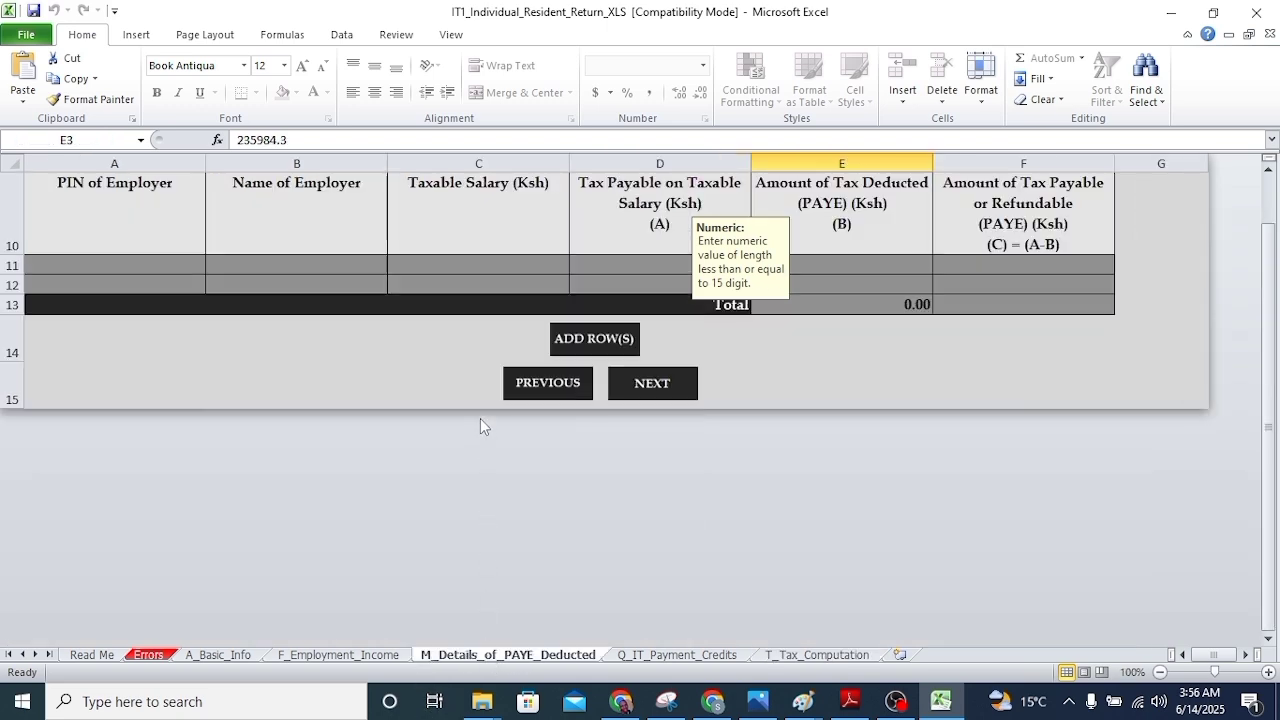
{"action": "scroll", "coordinate": [480, 418], "scroll_direction": "up", "scroll_amount": 5}
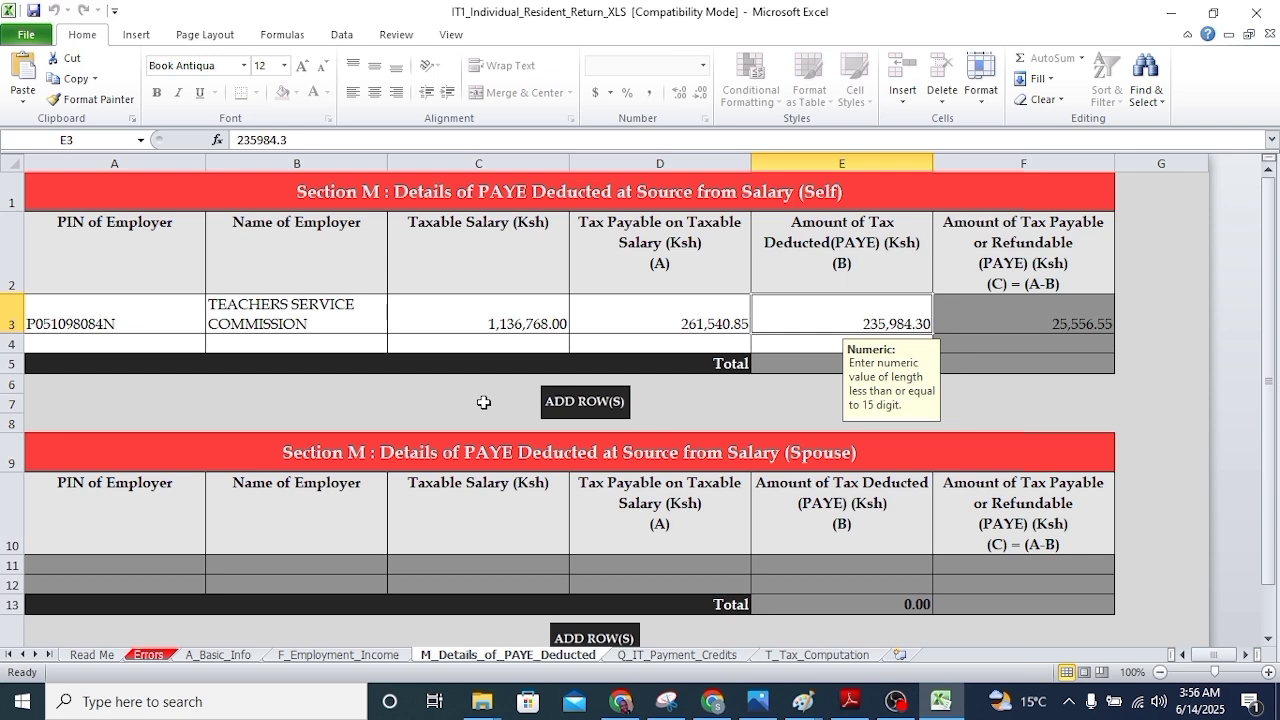
{"action": "left_click", "coordinate": [850, 703]}
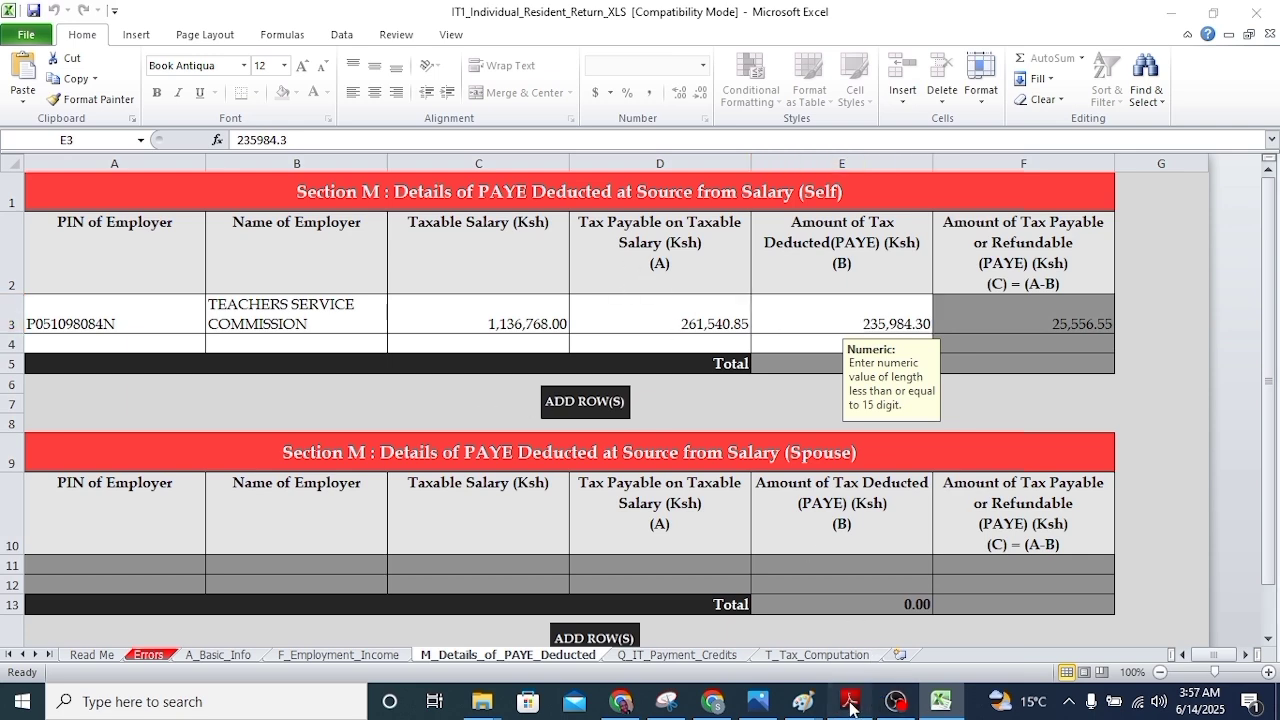
{"action": "scroll", "coordinate": [671, 343], "scroll_direction": "down", "scroll_amount": 1}
{"action": "scroll", "coordinate": [671, 343], "scroll_direction": "up", "scroll_amount": 5}
{"action": "scroll", "coordinate": [671, 343], "scroll_direction": "down", "scroll_amount": 4}
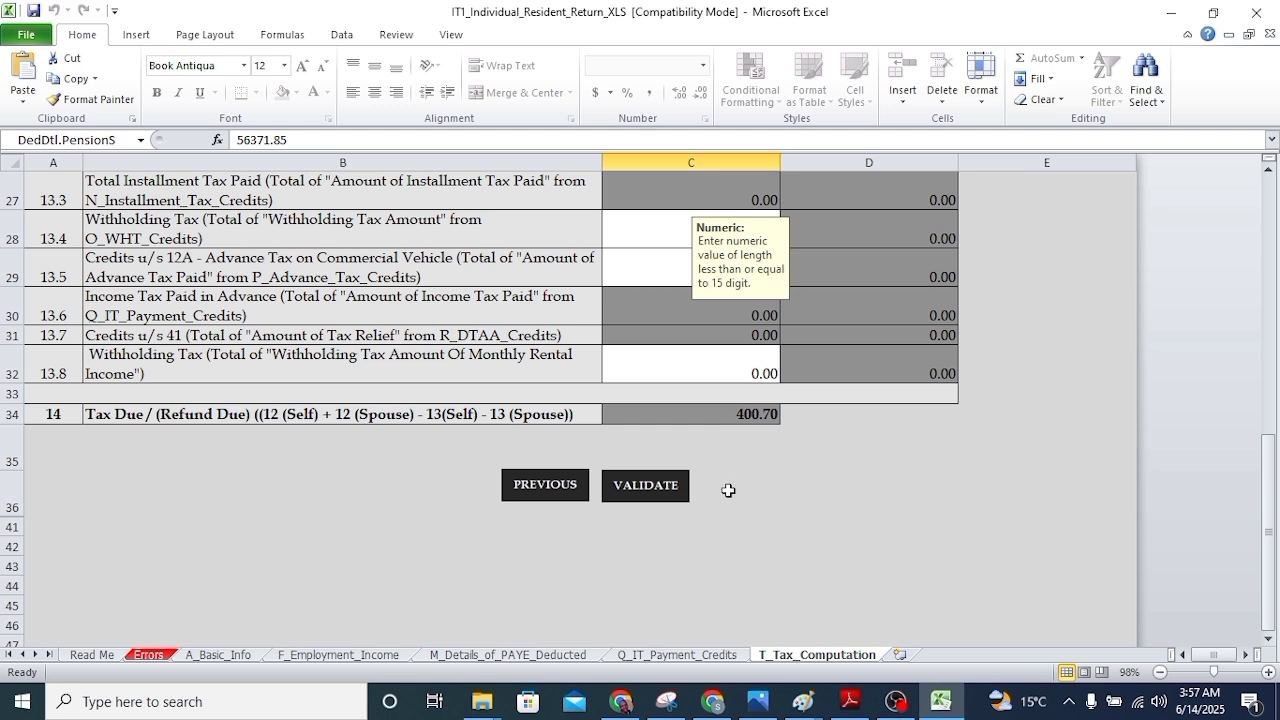
{"action": "left_click", "coordinate": [658, 484]}
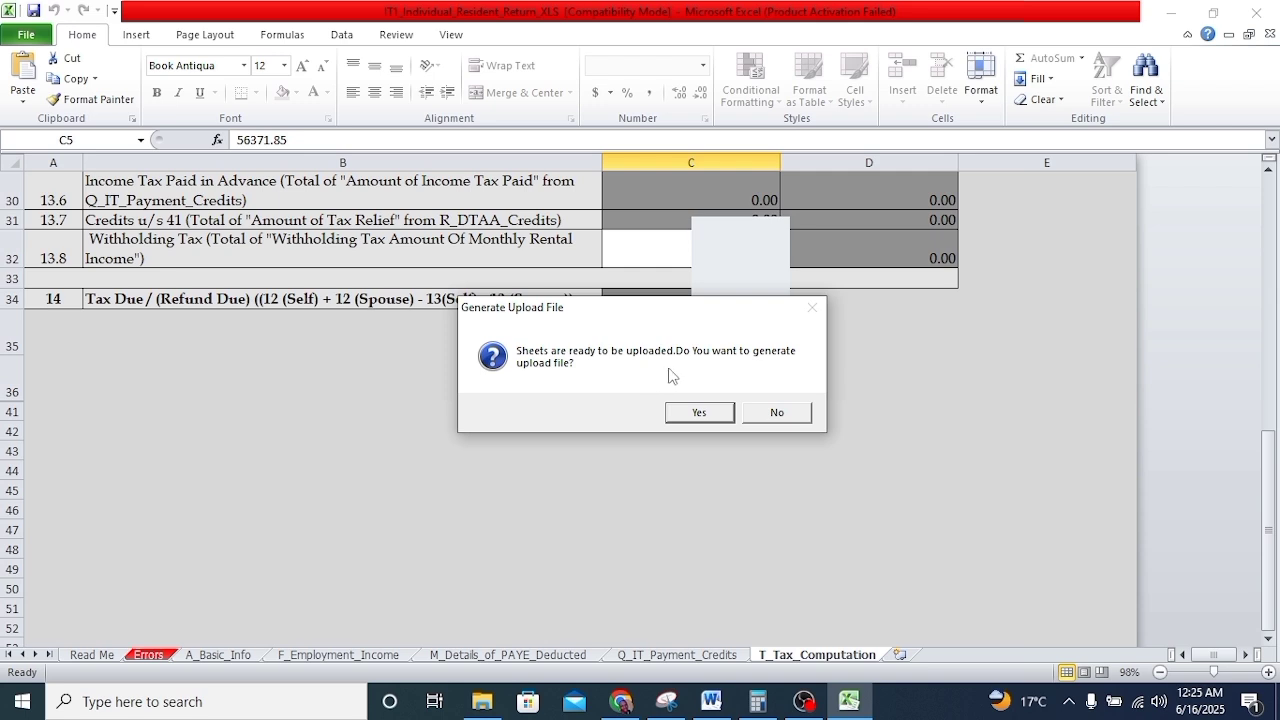
Accept generating the upload zip file into the Documents folder
{"action": "left_click", "coordinate": [700, 422]}
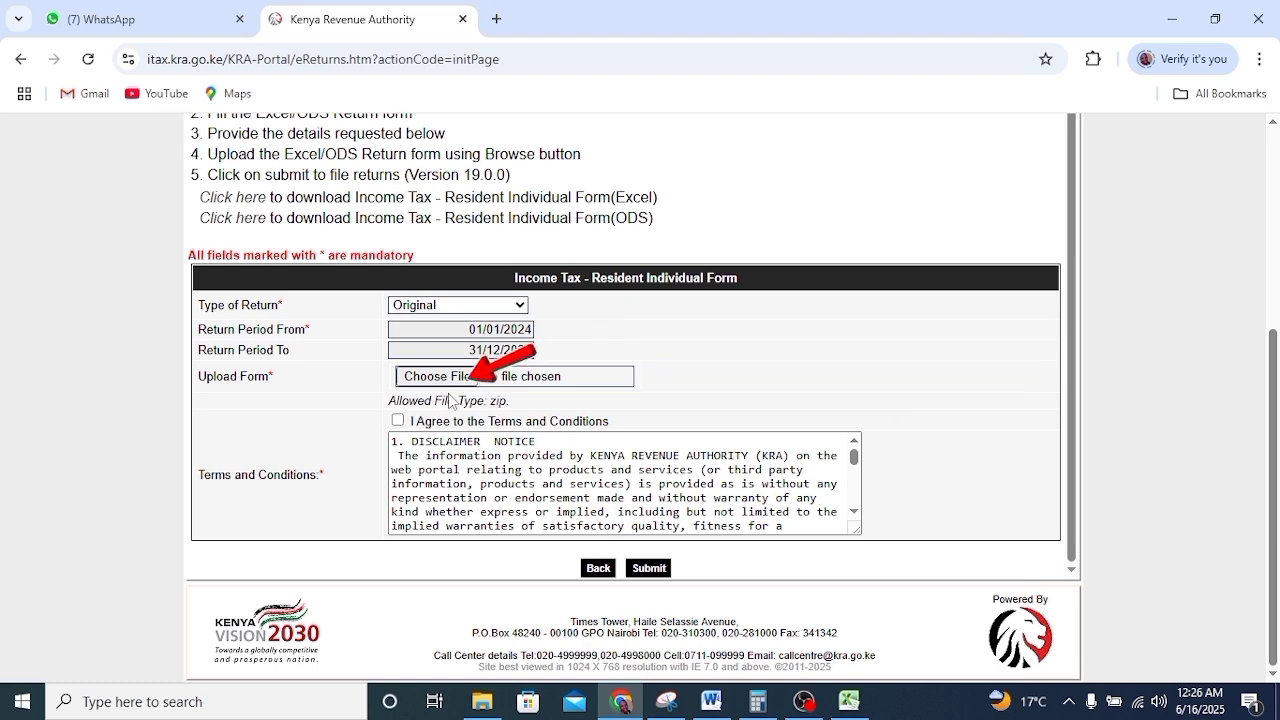
Attach the generated ITR zip from Documents to the iTax Upload Form field
{"action": "left_click", "coordinate": [451, 386]}
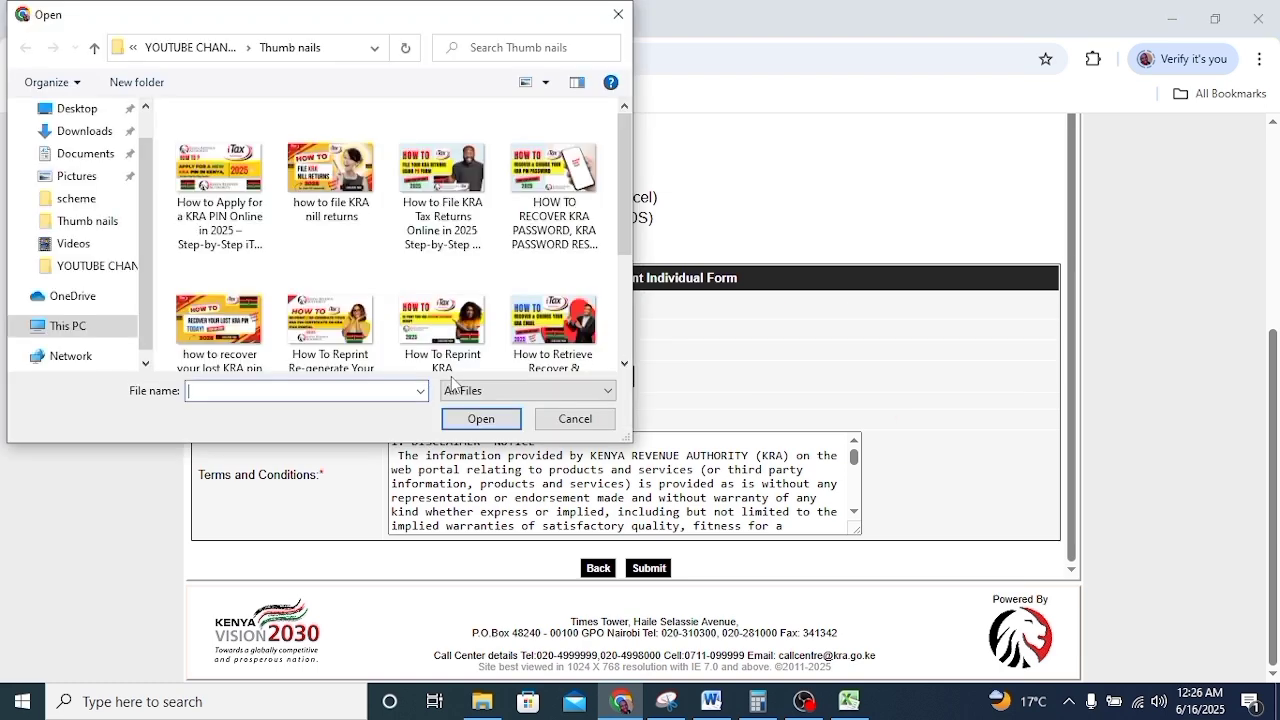
{"action": "left_click", "coordinate": [86, 153]}
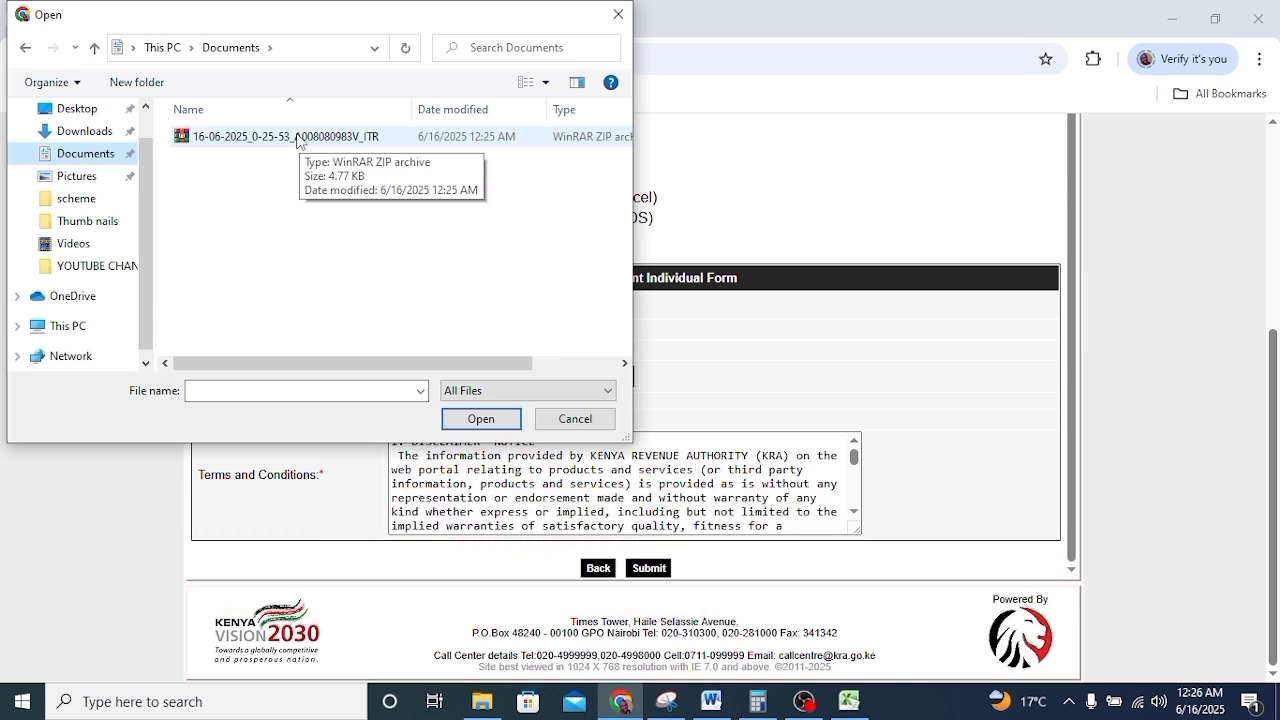
{"action": "left_click", "coordinate": [297, 138]}
{"action": "left_click", "coordinate": [481, 419]}
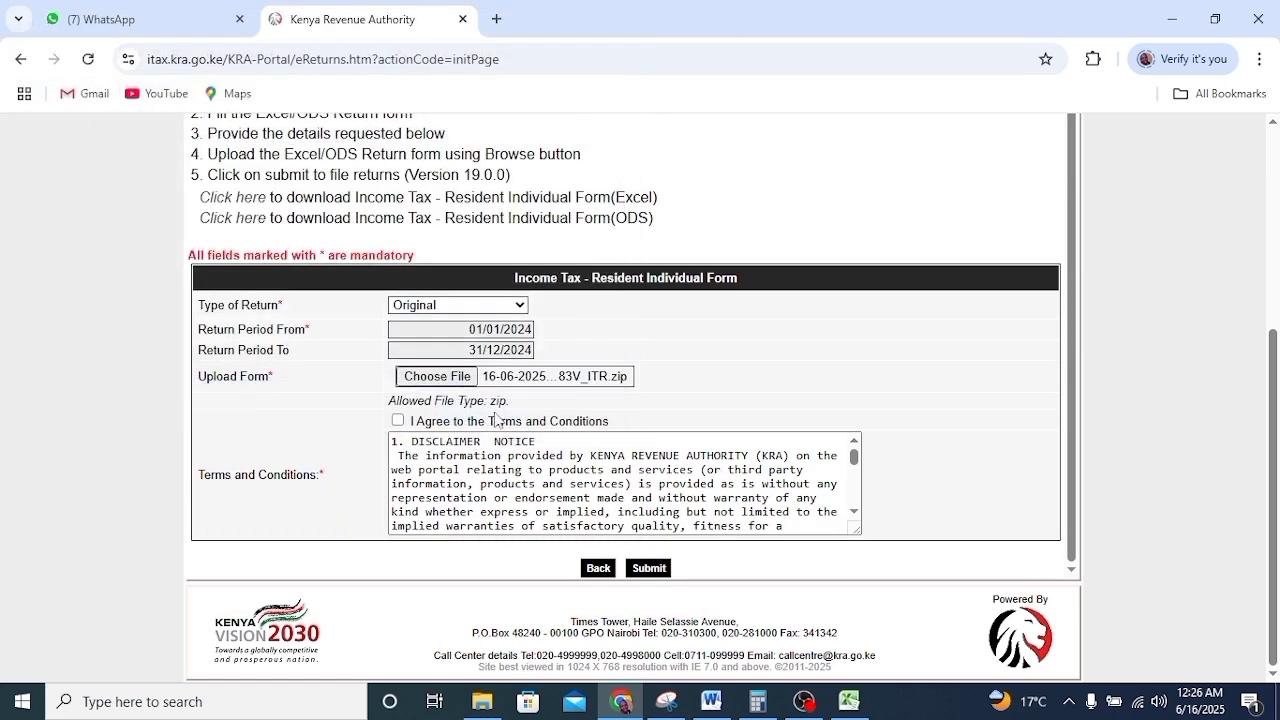
Agree to the Terms and Conditions, submit the 2024 return, and confirm the upload
{"action": "left_click", "coordinate": [397, 421]}
{"action": "left_click", "coordinate": [649, 568]}
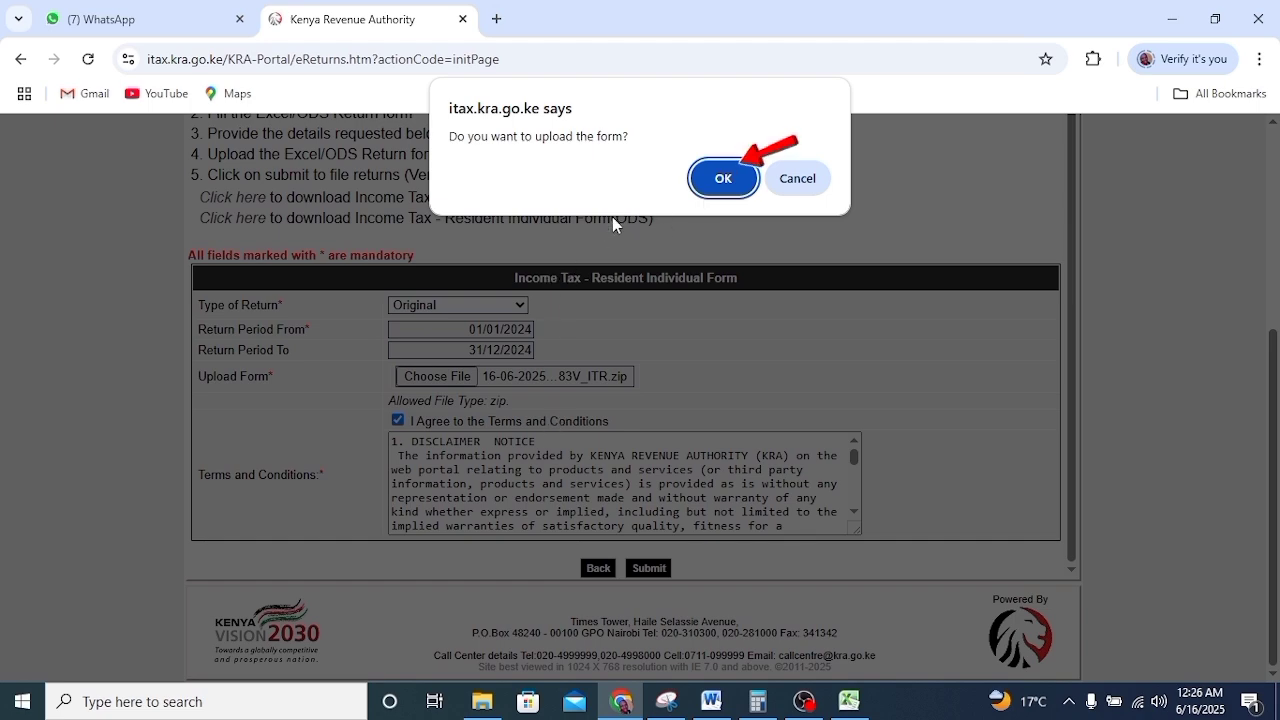
{"action": "left_click", "coordinate": [724, 179]}
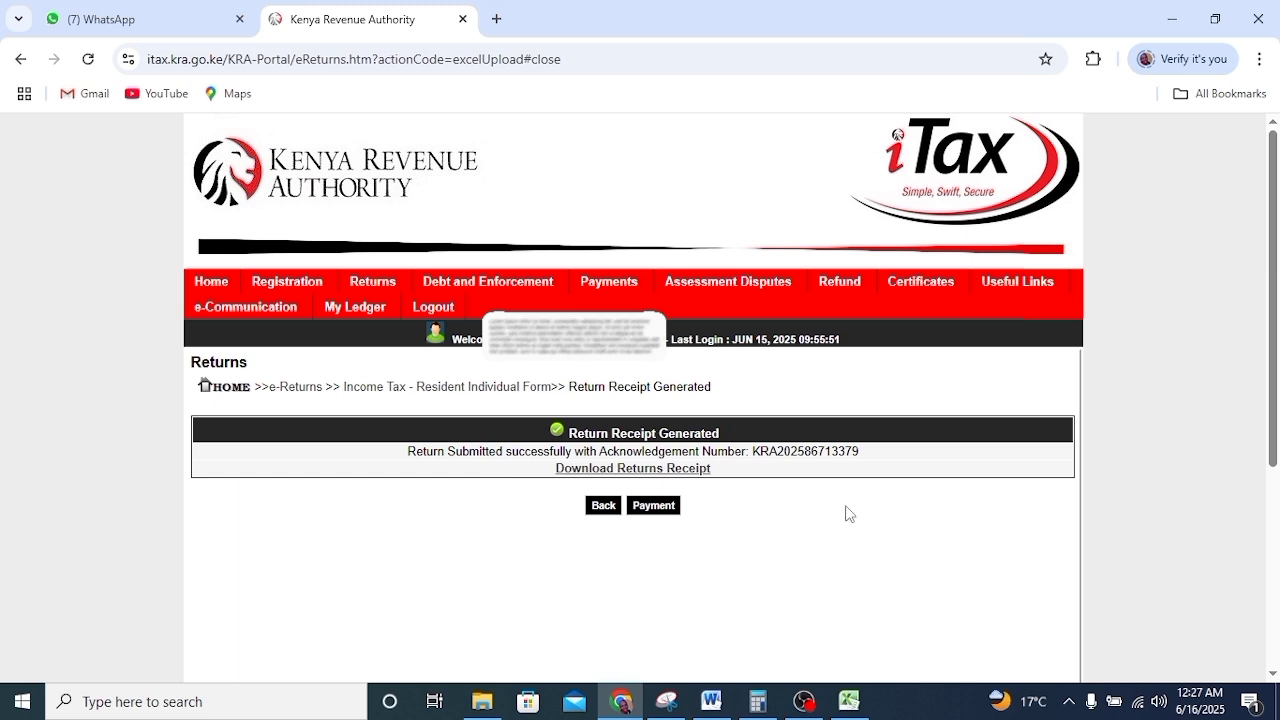
Download the returns receipt as receipt (1).pdf and verify it in recent downloads
{"action": "left_click", "coordinate": [645, 472]}
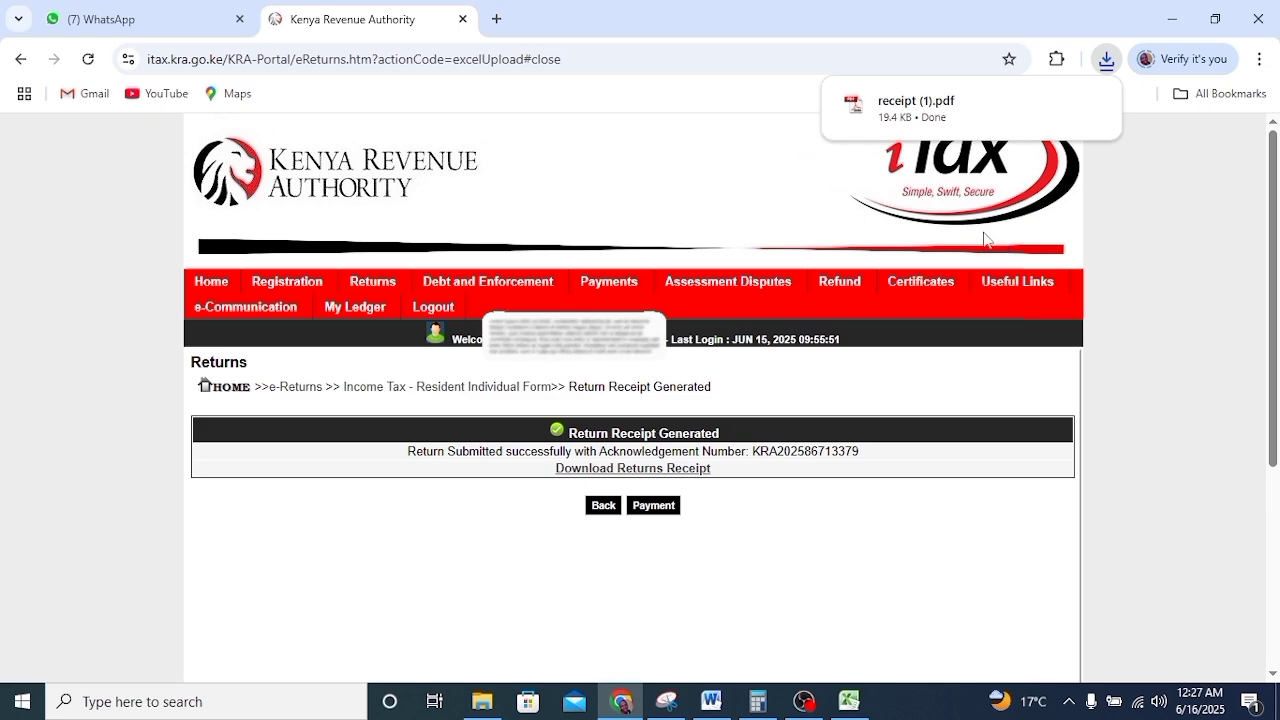
{"action": "left_click", "coordinate": [1105, 62]}
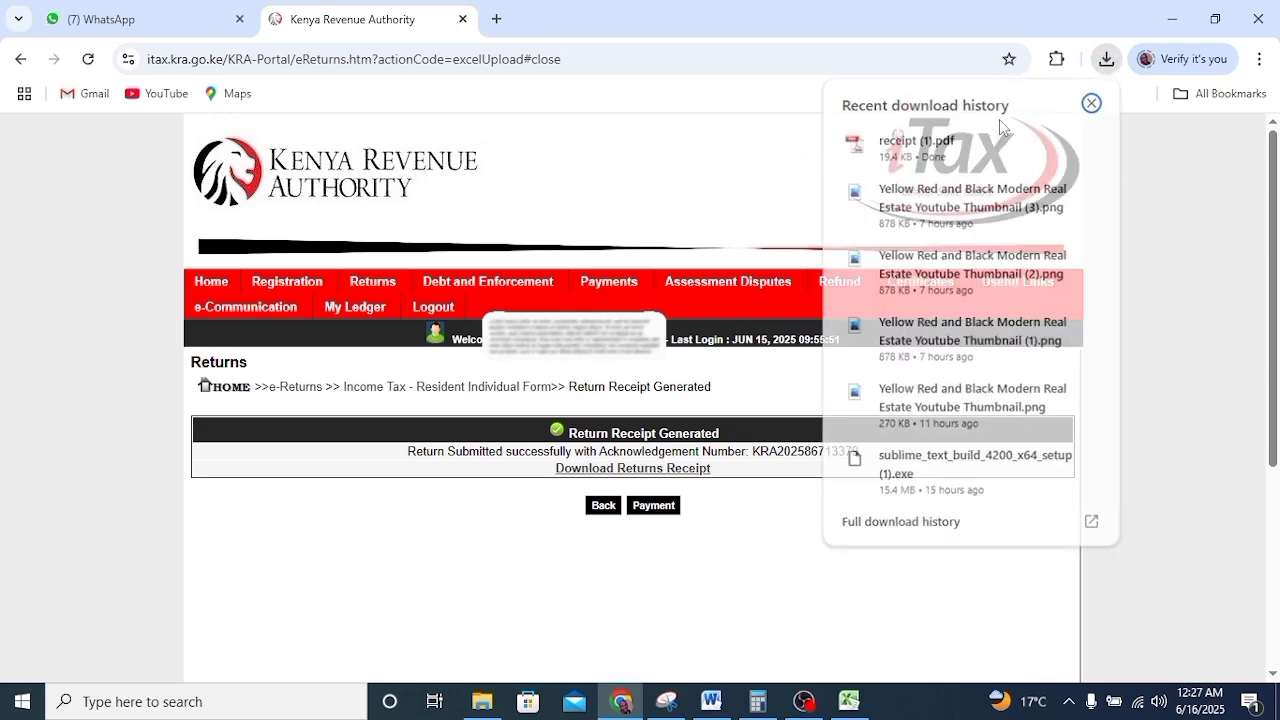